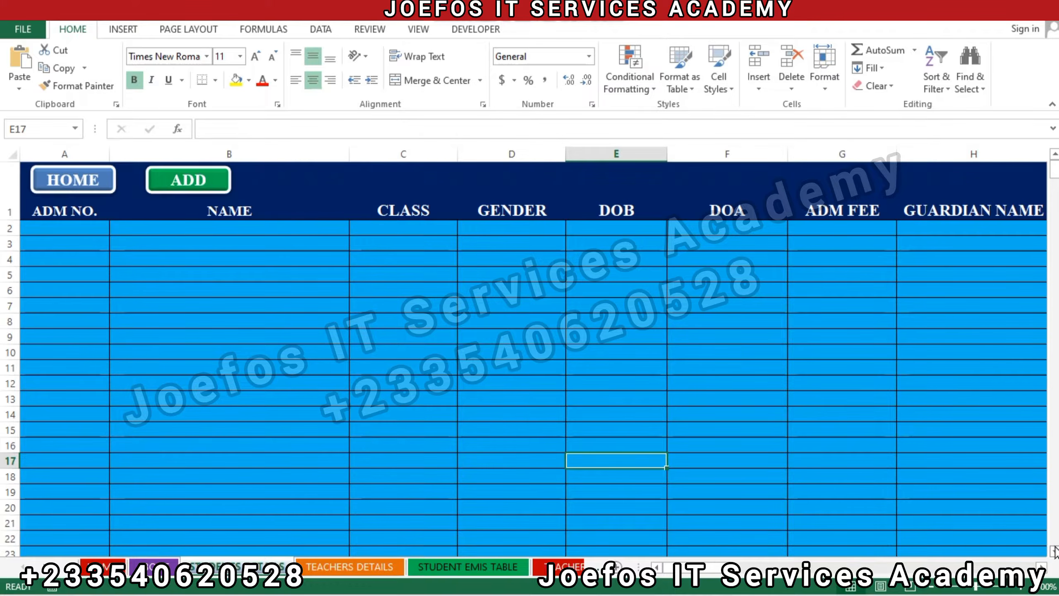
Step: Examine the student details table from its headings down to its last row
{"action": "scroll", "coordinate": [1055, 551], "scroll_direction": "down", "scroll_amount": 2}
{"action": "scroll", "coordinate": [1055, 551], "scroll_direction": "down", "scroll_amount": 3}
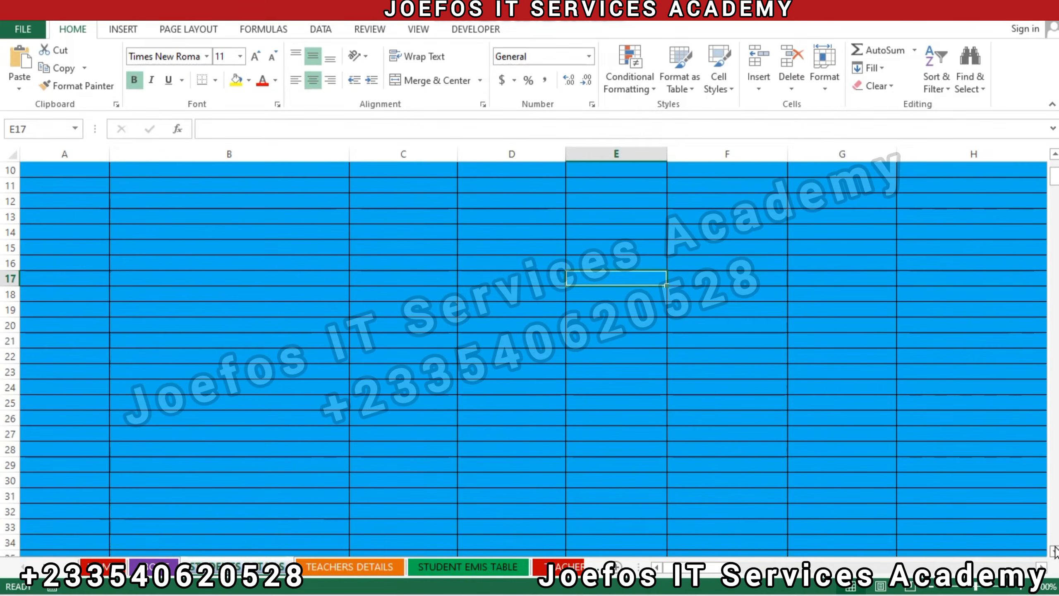
{"action": "scroll", "coordinate": [1055, 550], "scroll_direction": "down", "scroll_amount": 4}
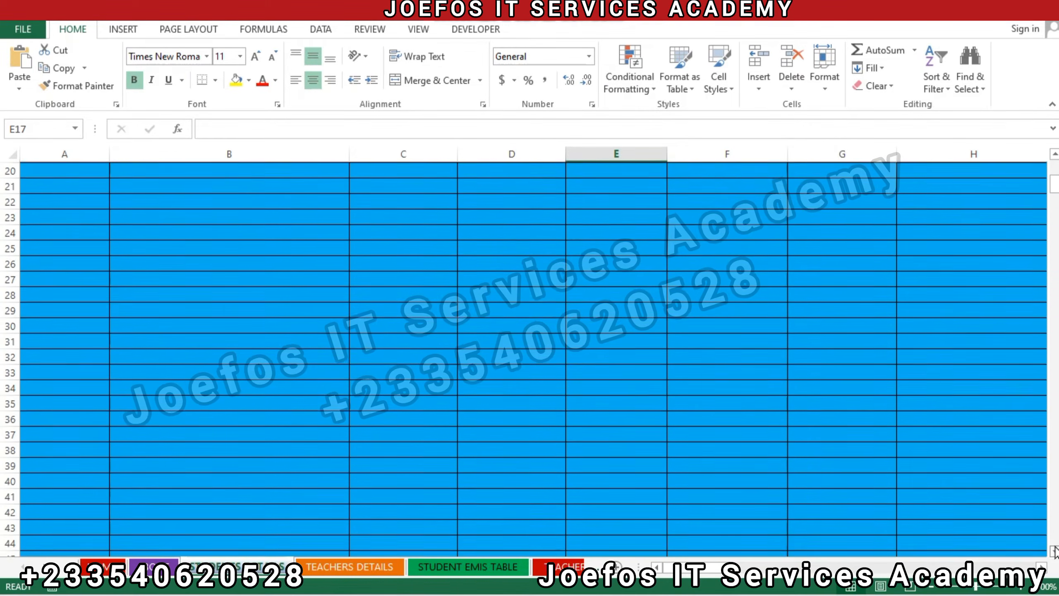
{"action": "scroll", "coordinate": [1055, 551], "scroll_direction": "down", "scroll_amount": 3}
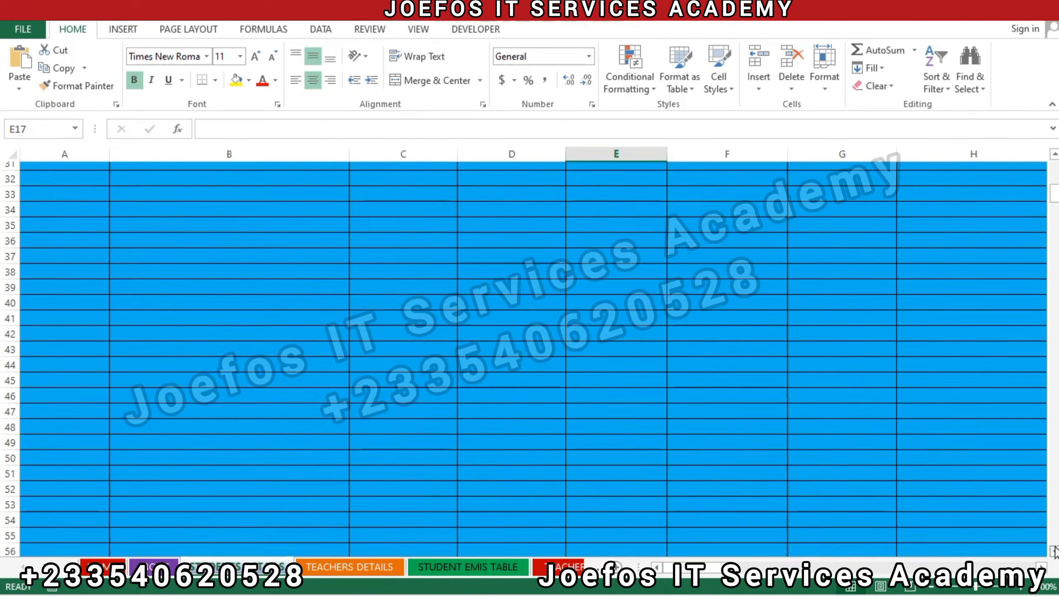
{"action": "scroll", "coordinate": [1055, 551], "scroll_direction": "down", "scroll_amount": 4}
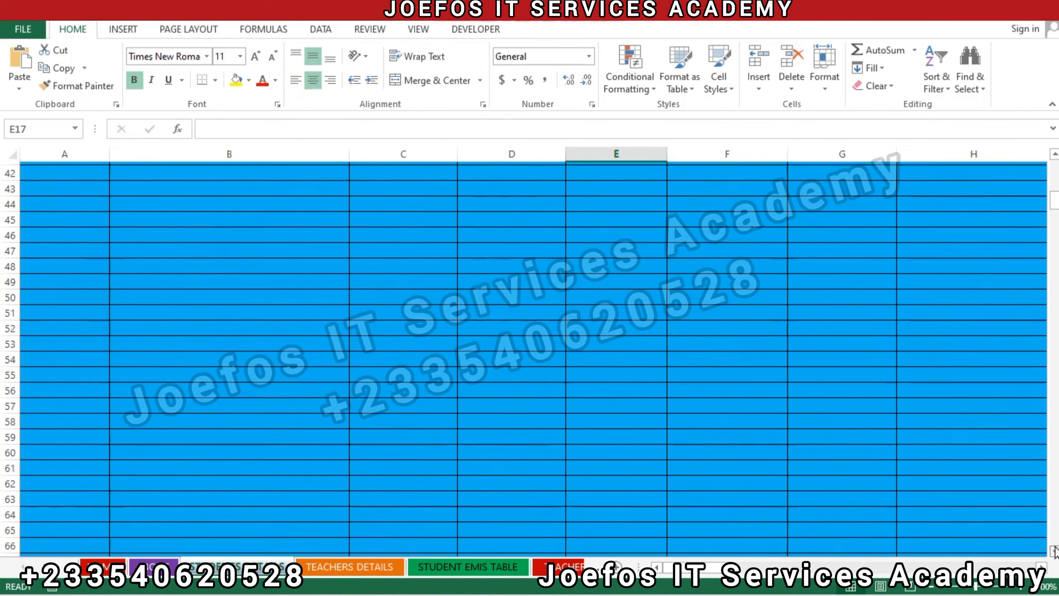
{"action": "scroll", "coordinate": [1056, 550], "scroll_direction": "down", "scroll_amount": 1}
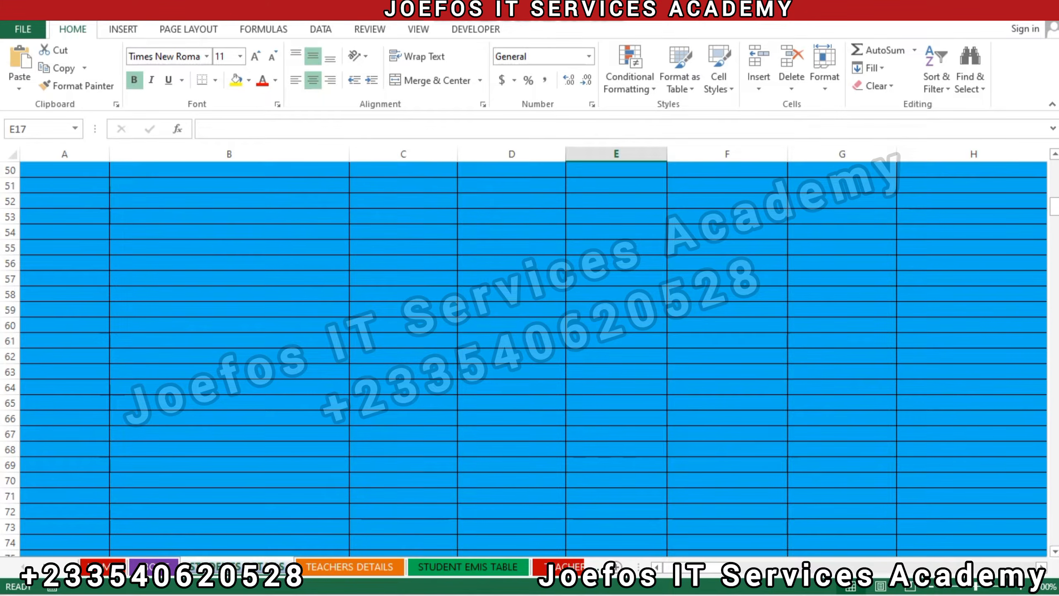
{"action": "left_click_drag", "start_coordinate": [1056, 214], "coordinate": [1056, 538]}
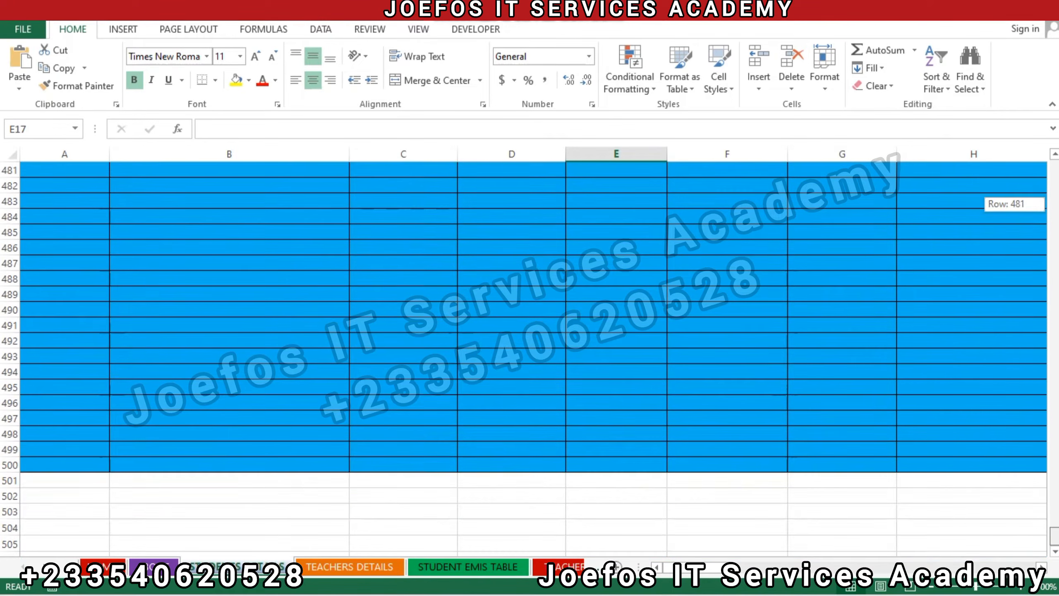
Step: Examine the summary headings beside the student table, from KG ONE through BASIC NINE to GRAND TOTAL
{"action": "left_click", "coordinate": [1043, 567]}
{"action": "left_click", "coordinate": [1042, 568]}
{"action": "left_click", "coordinate": [1043, 567]}
{"action": "left_click", "coordinate": [1043, 567]}
{"action": "left_click", "coordinate": [1042, 568]}
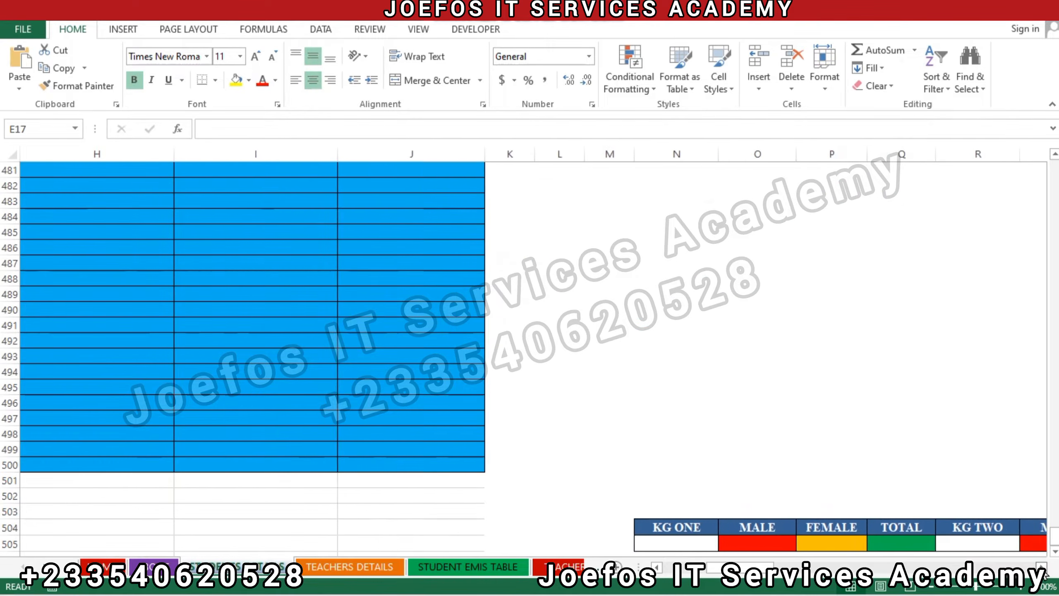
{"action": "left_click", "coordinate": [1043, 568]}
{"action": "left_click", "coordinate": [1042, 567]}
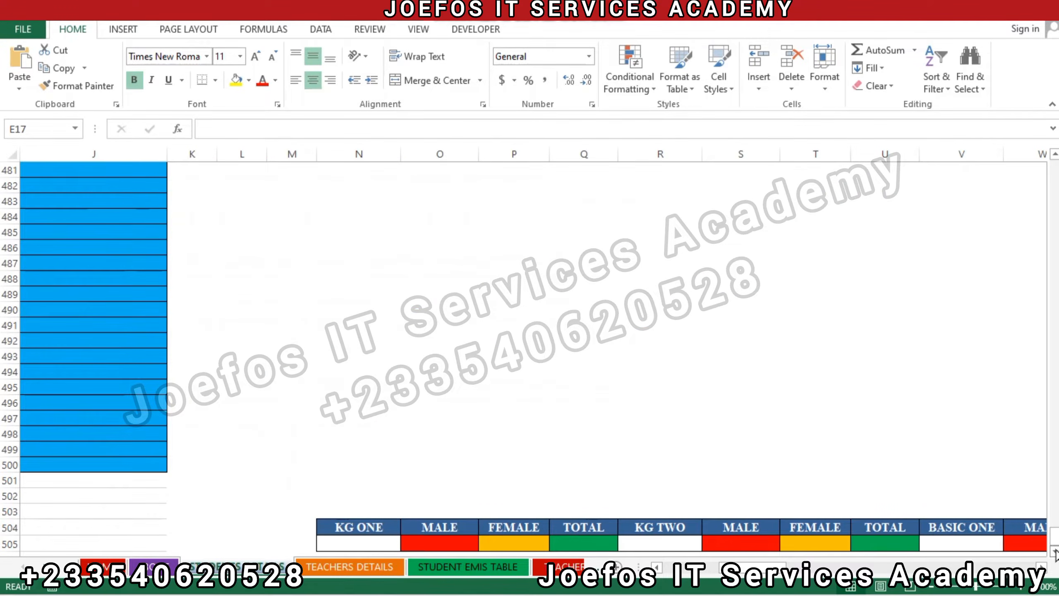
{"action": "left_click", "coordinate": [1055, 552]}
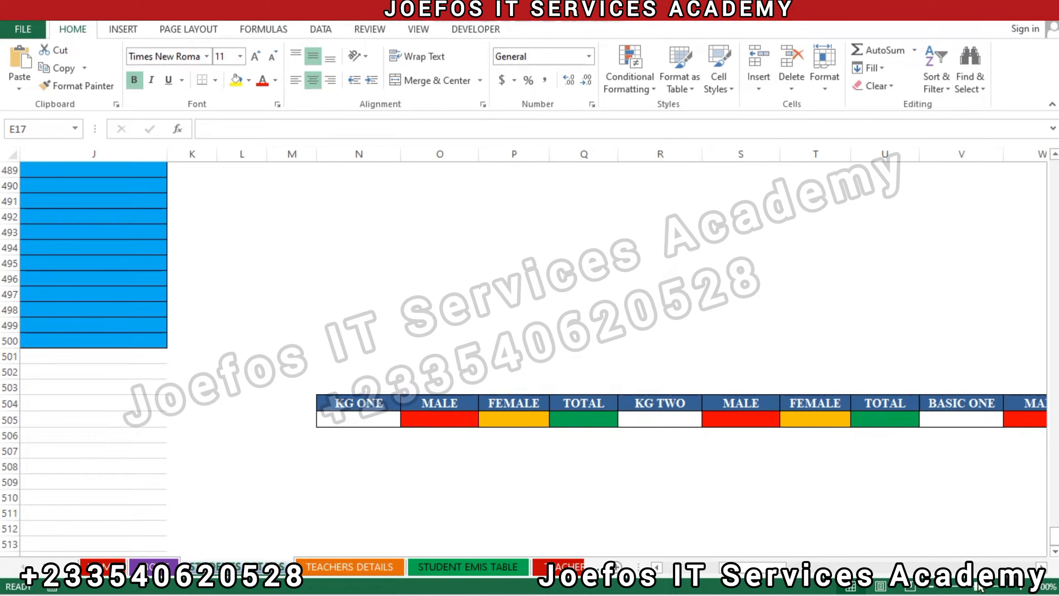
{"action": "scroll", "coordinate": [1042, 567], "scroll_direction": "right", "scroll_amount": 11}
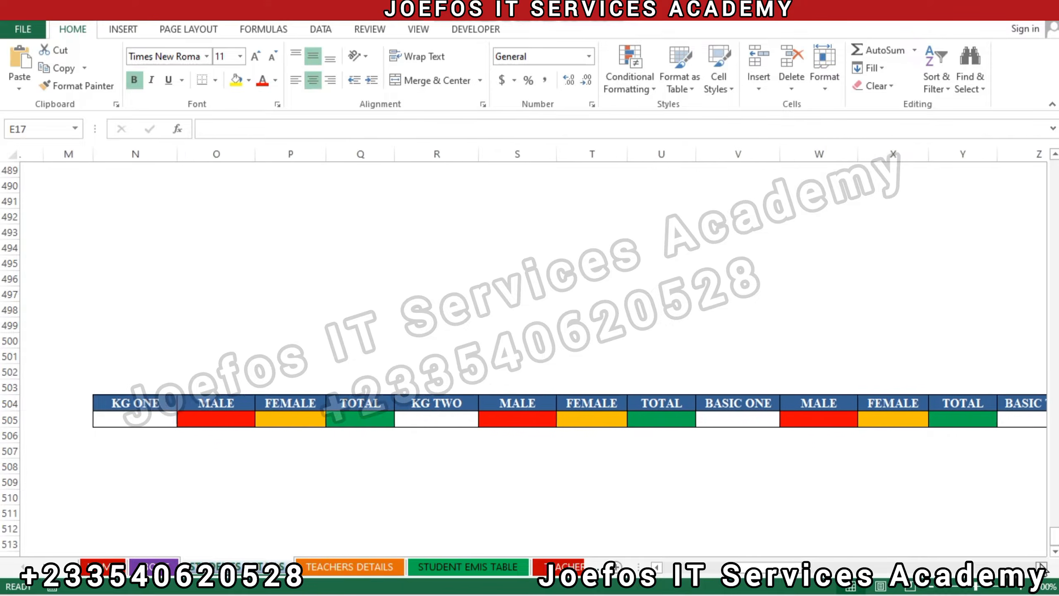
{"action": "scroll", "coordinate": [1041, 568], "scroll_direction": "right", "scroll_amount": 8}
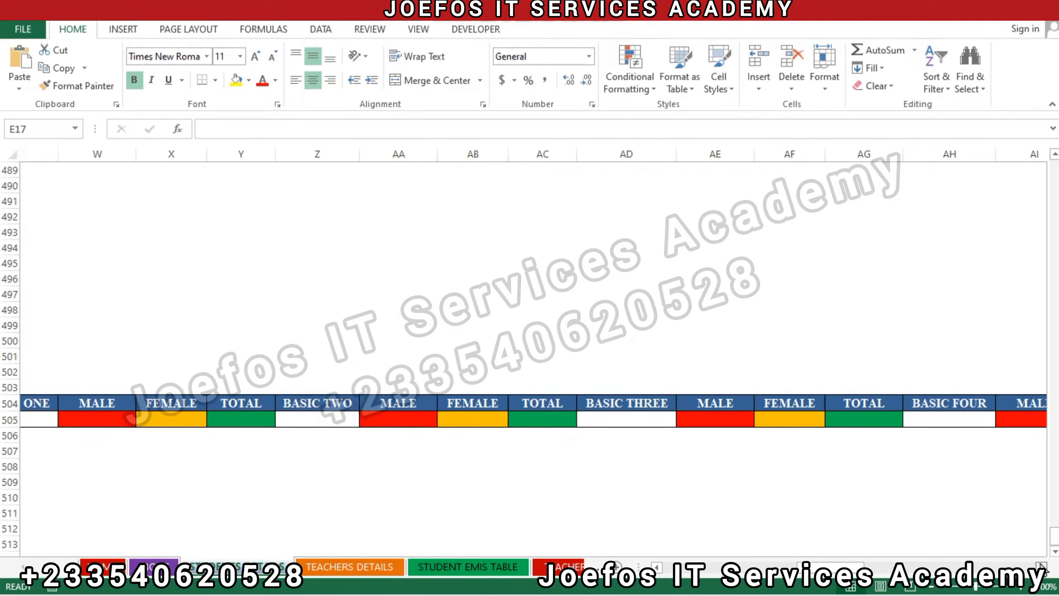
{"action": "scroll", "coordinate": [1042, 567], "scroll_direction": "right", "scroll_amount": 10}
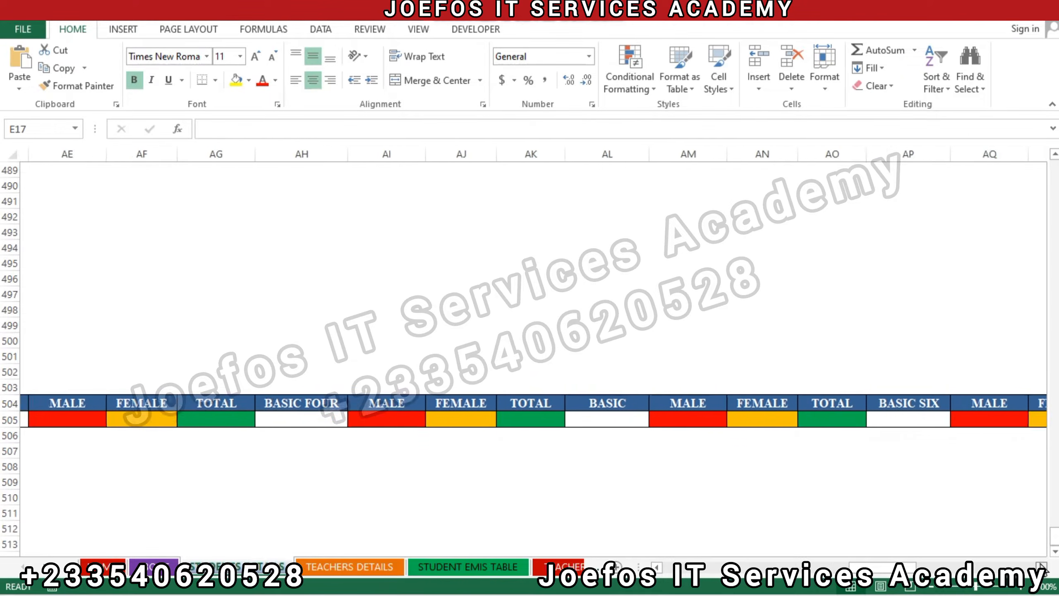
{"action": "scroll", "coordinate": [1042, 567], "scroll_direction": "right", "scroll_amount": 7}
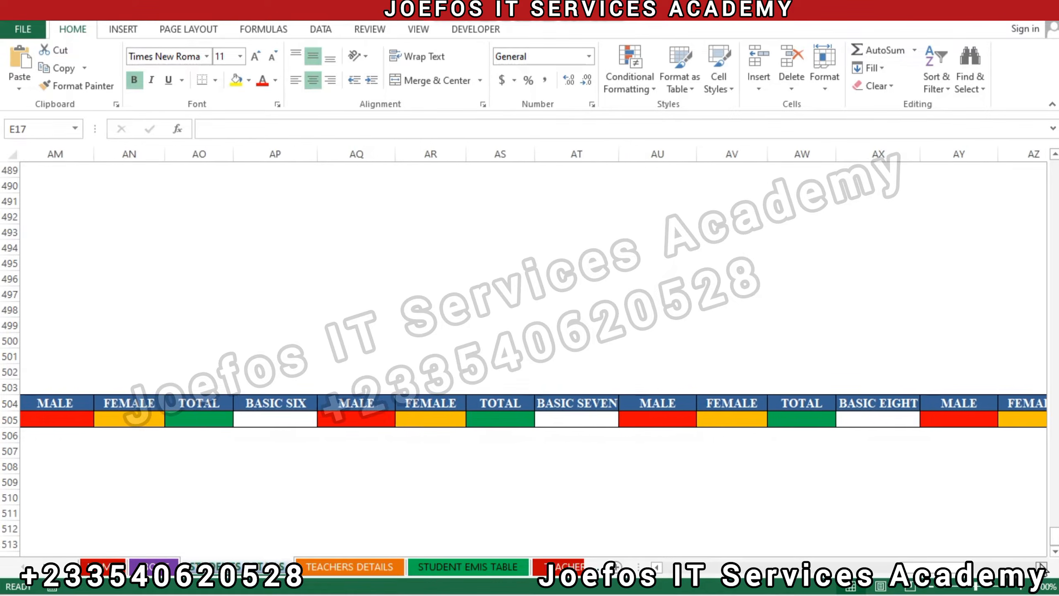
{"action": "scroll", "coordinate": [1041, 567], "scroll_direction": "right", "scroll_amount": 6}
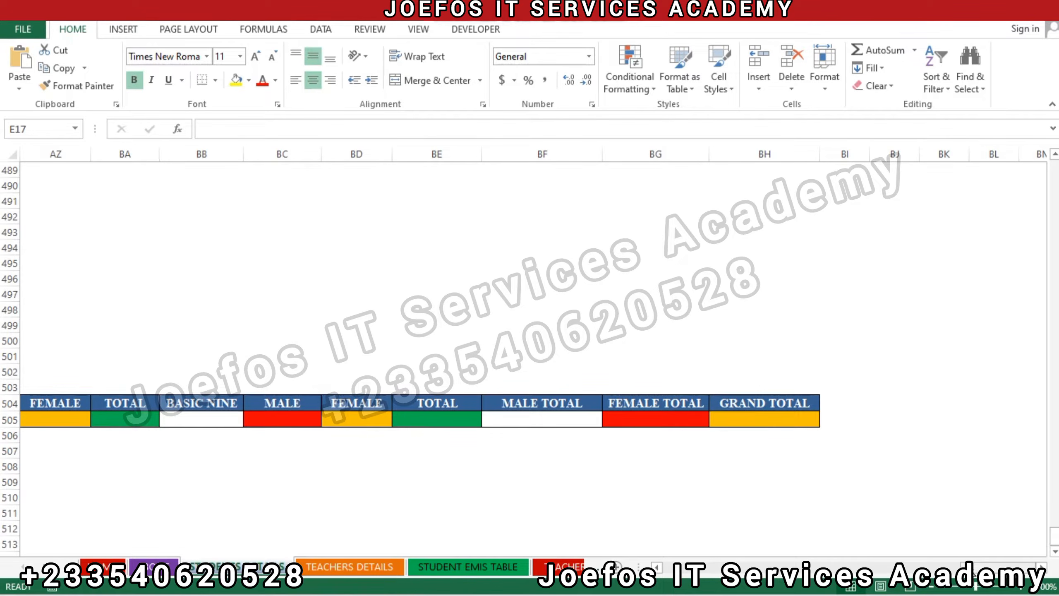
Step: Start a COUNTIFS formula in cell O505, under the MALE heading for KG ONE
{"action": "left_click_drag", "start_coordinate": [975, 569], "coordinate": [702, 594]}
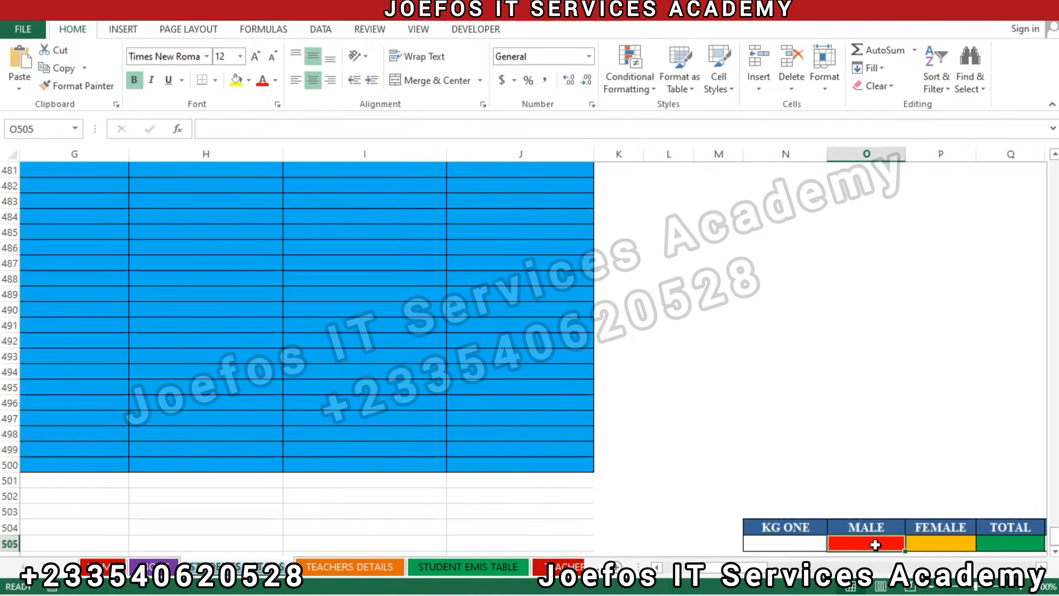
{"action": "type", "text": "="}
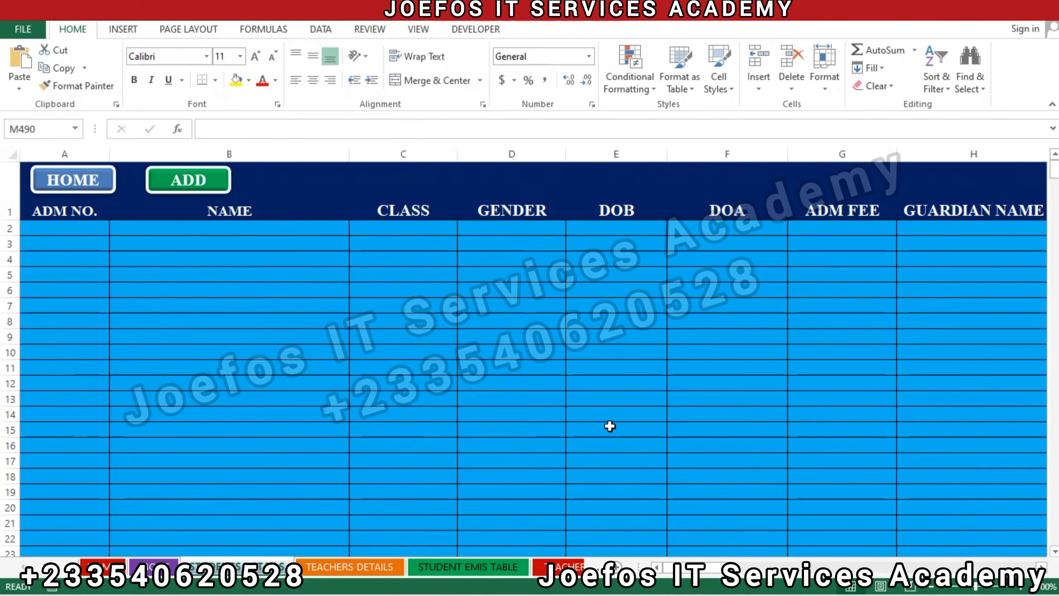
{"action": "left_click_drag", "start_coordinate": [1054, 182], "coordinate": [1055, 544]}
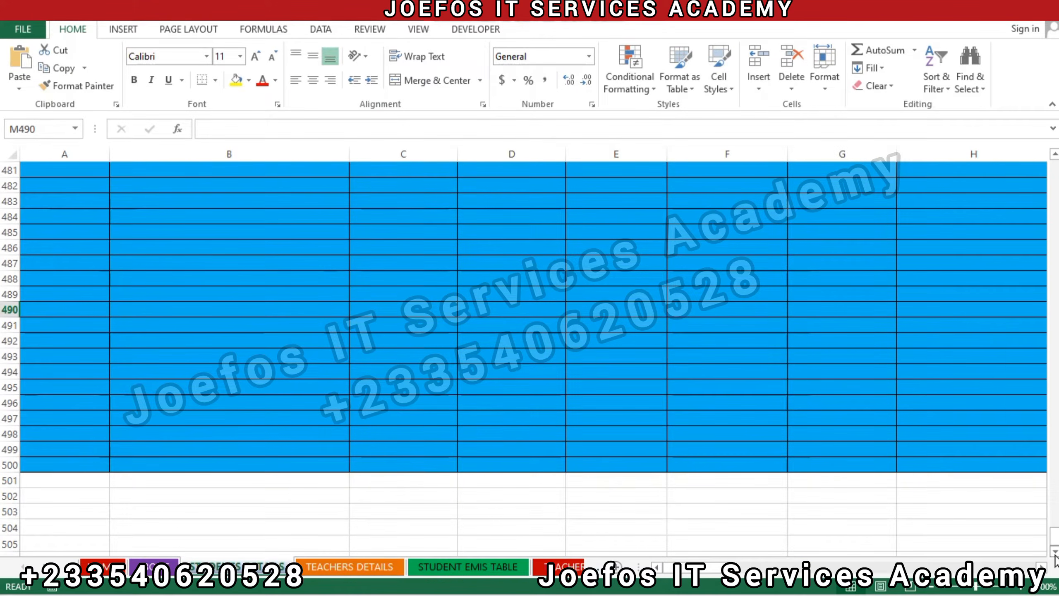
{"action": "scroll", "coordinate": [1048, 574], "scroll_direction": "right", "scroll_amount": 7}
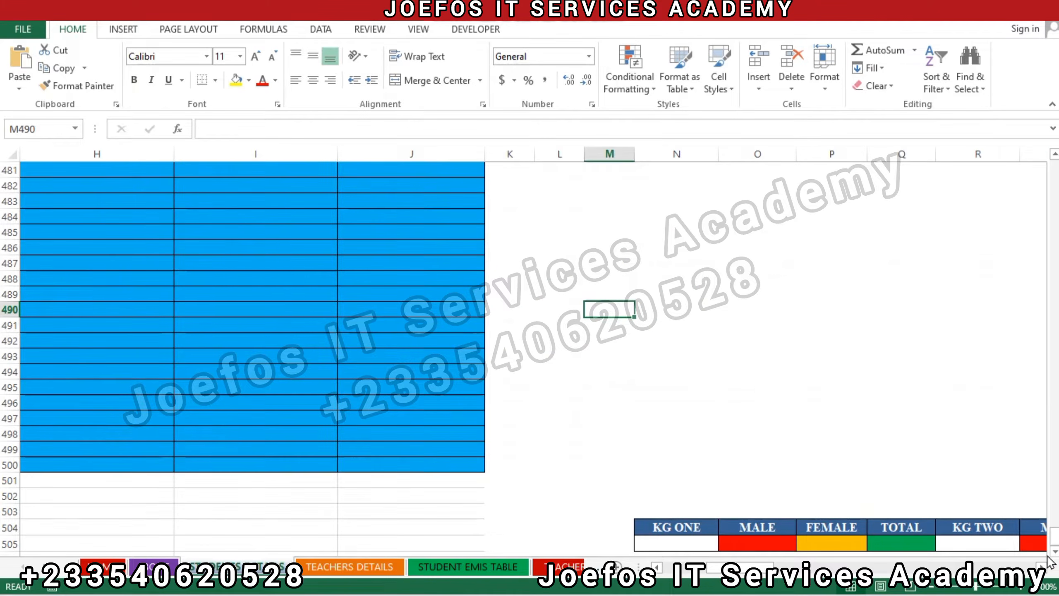
{"action": "left_click", "coordinate": [1055, 552]}
{"action": "left_click", "coordinate": [1054, 553]}
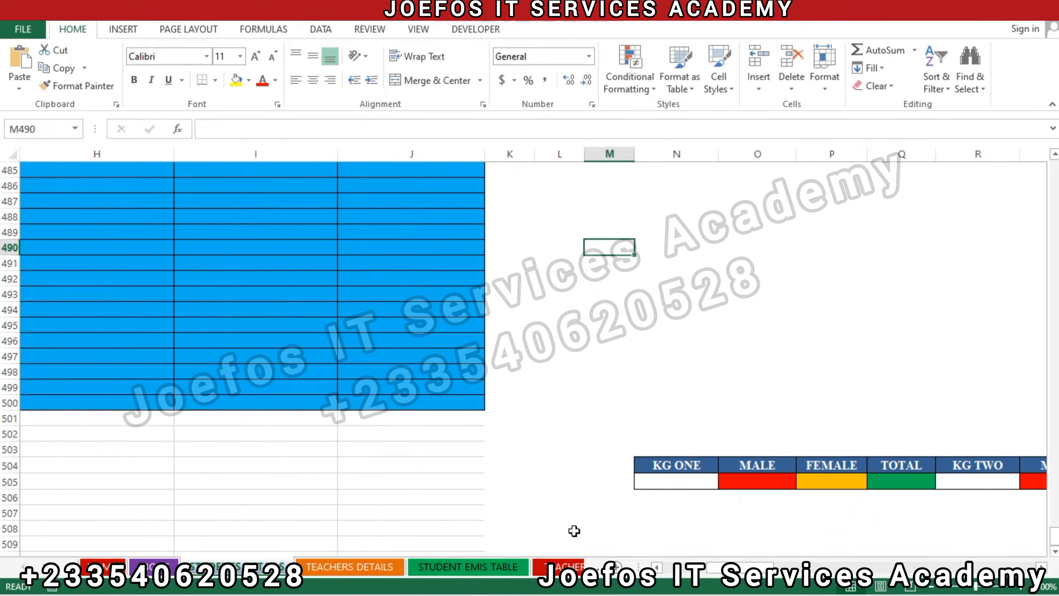
{"action": "left_click", "coordinate": [750, 484]}
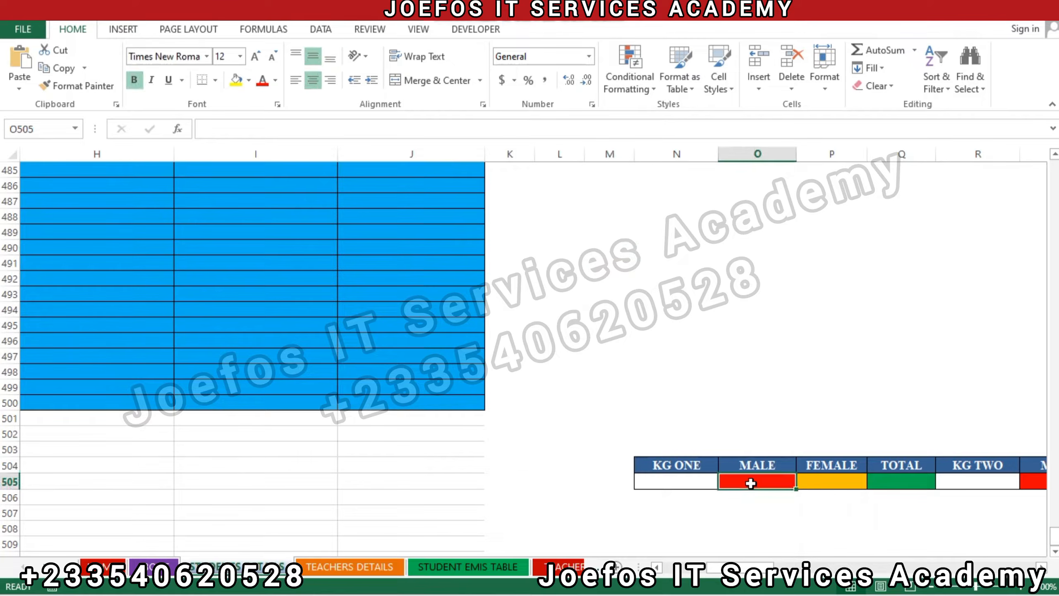
{"action": "type", "text": "="}
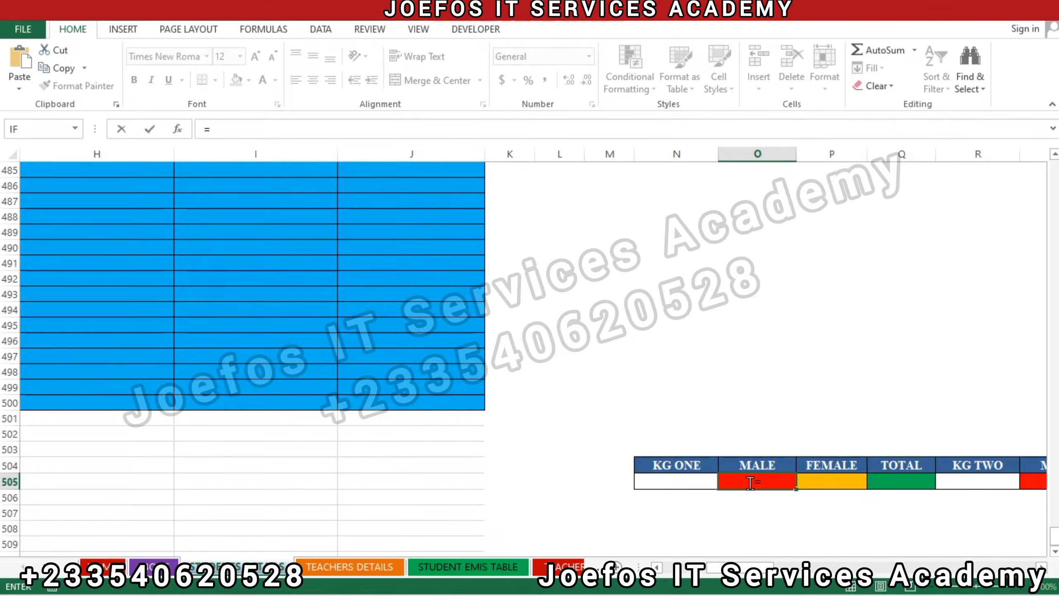
{"action": "type", "text": "COUN"}
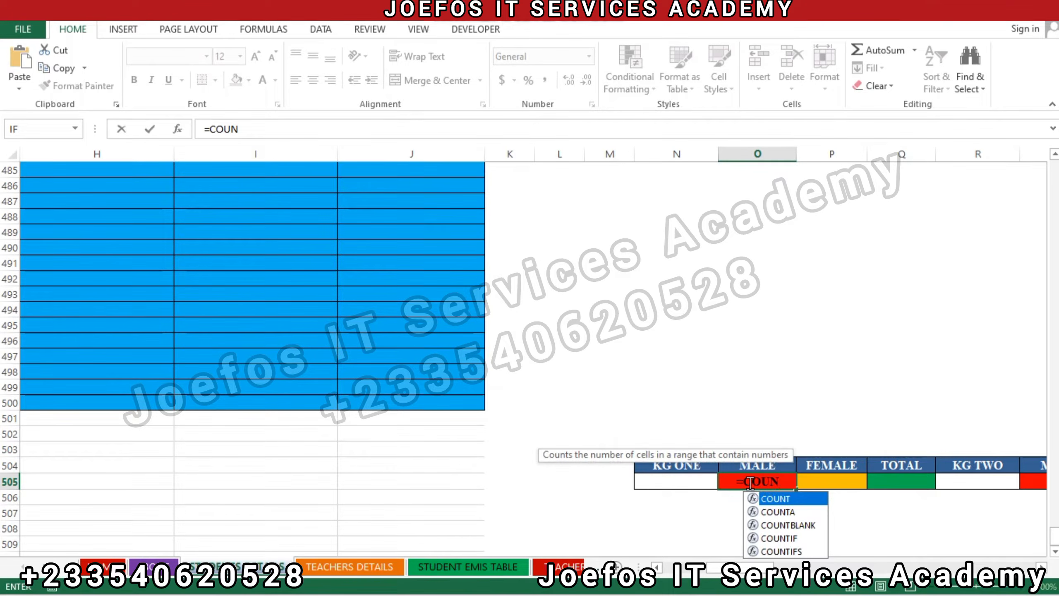
{"action": "type", "text": "TIF"}
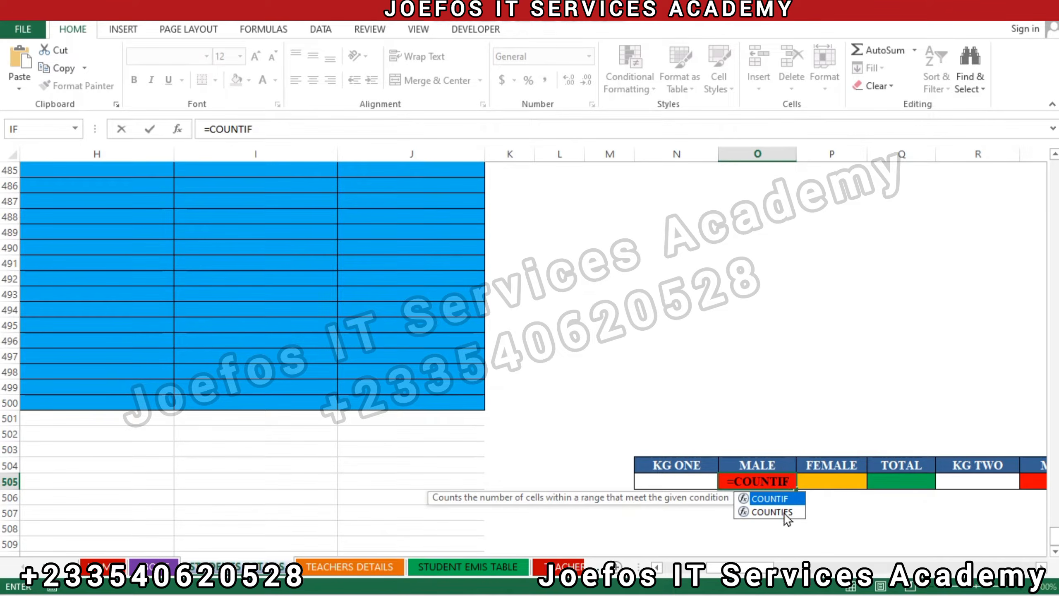
{"action": "left_click", "coordinate": [772, 512]}
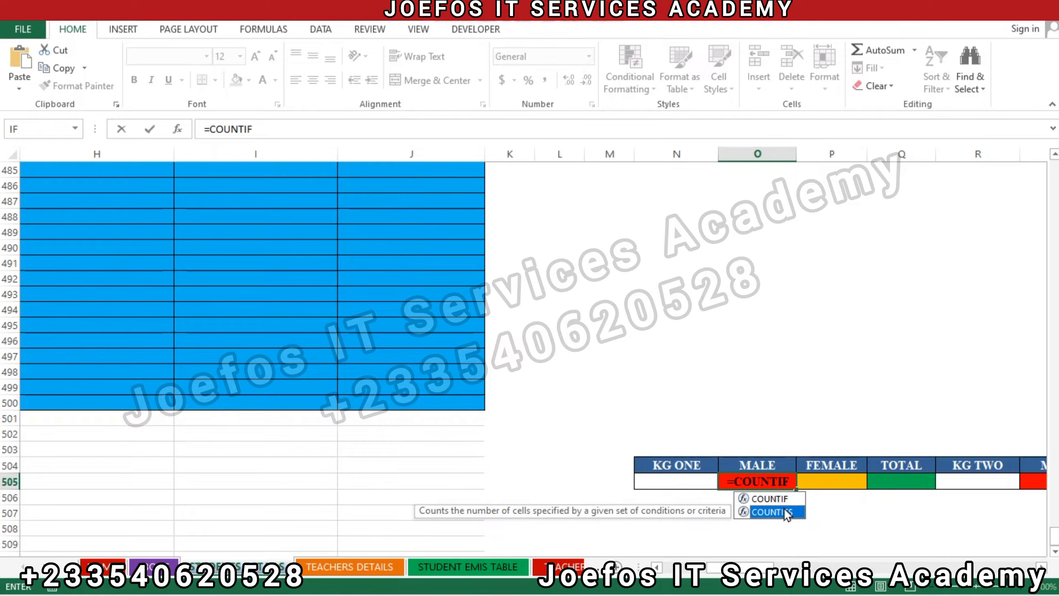
{"action": "double_click", "coordinate": [784, 510]}
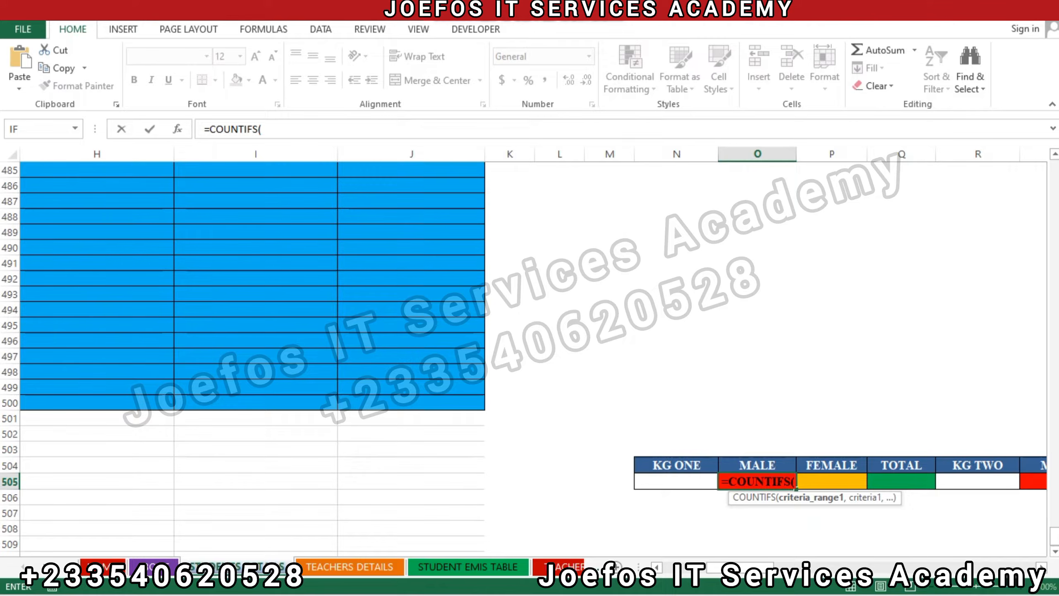
Step: Insert C2, the first cell of the CLASS column, as the start of the formula's first criteria range
{"action": "left_click_drag", "start_coordinate": [1055, 536], "coordinate": [1055, 170]}
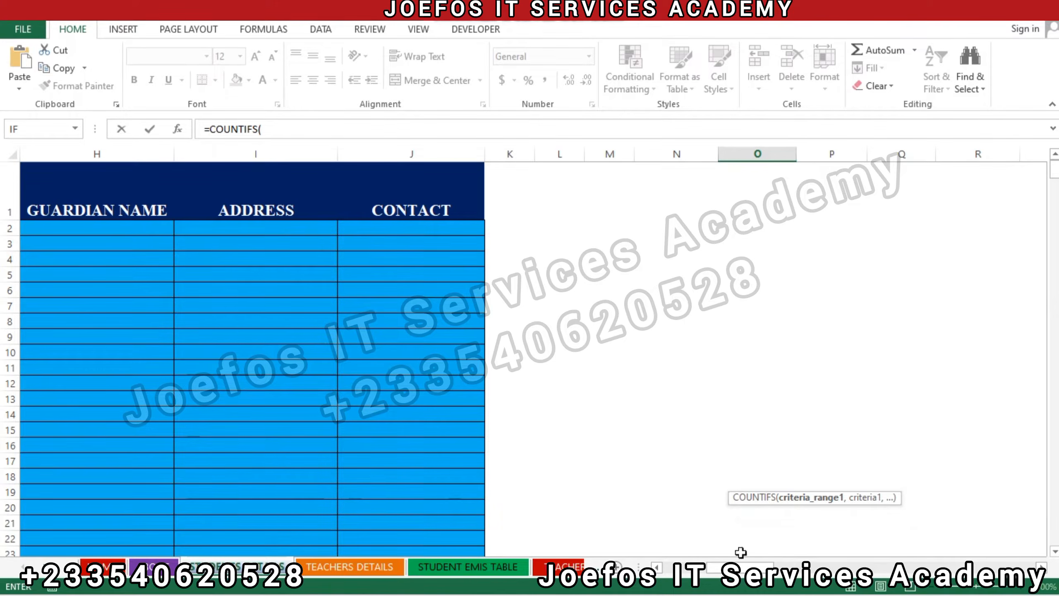
{"action": "left_click_drag", "start_coordinate": [741, 575], "coordinate": [685, 571]}
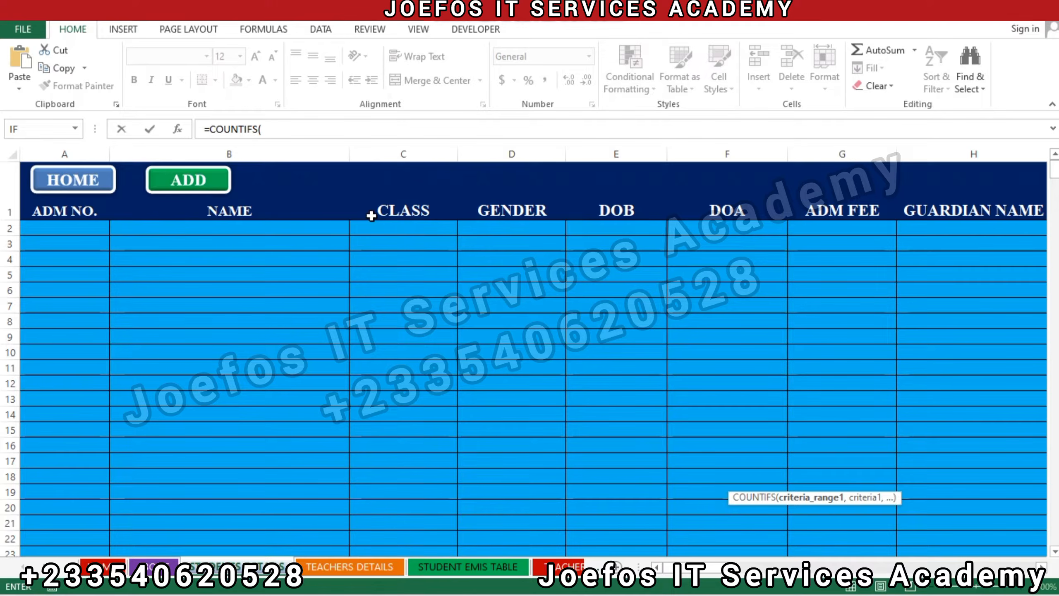
{"action": "left_click", "coordinate": [402, 226]}
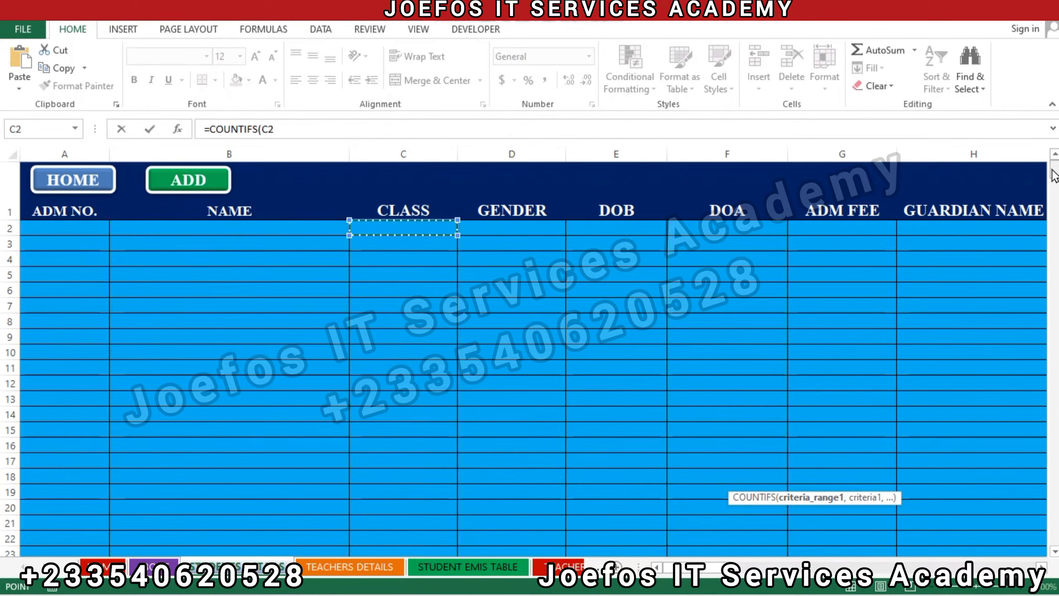
{"action": "left_click_drag", "start_coordinate": [1054, 167], "coordinate": [1054, 544]}
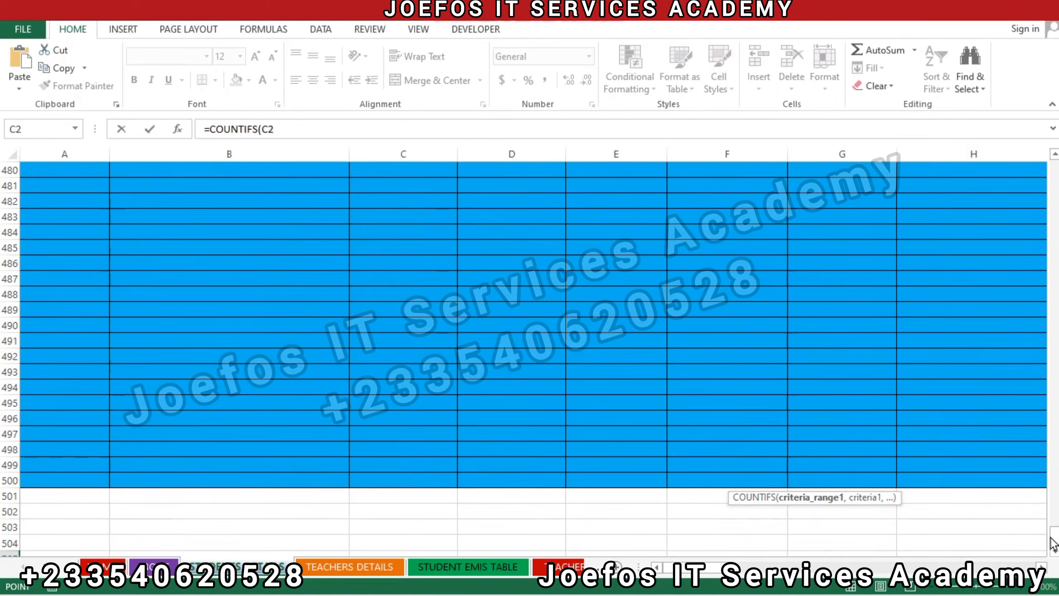
{"action": "left_click", "coordinate": [1042, 567]}
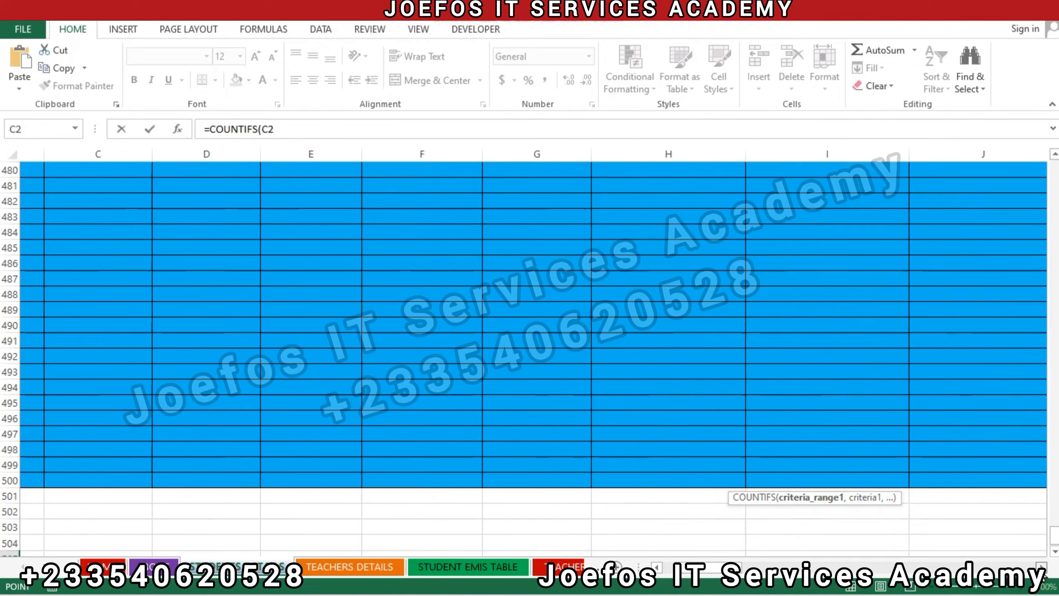
{"action": "left_click", "coordinate": [1042, 567]}
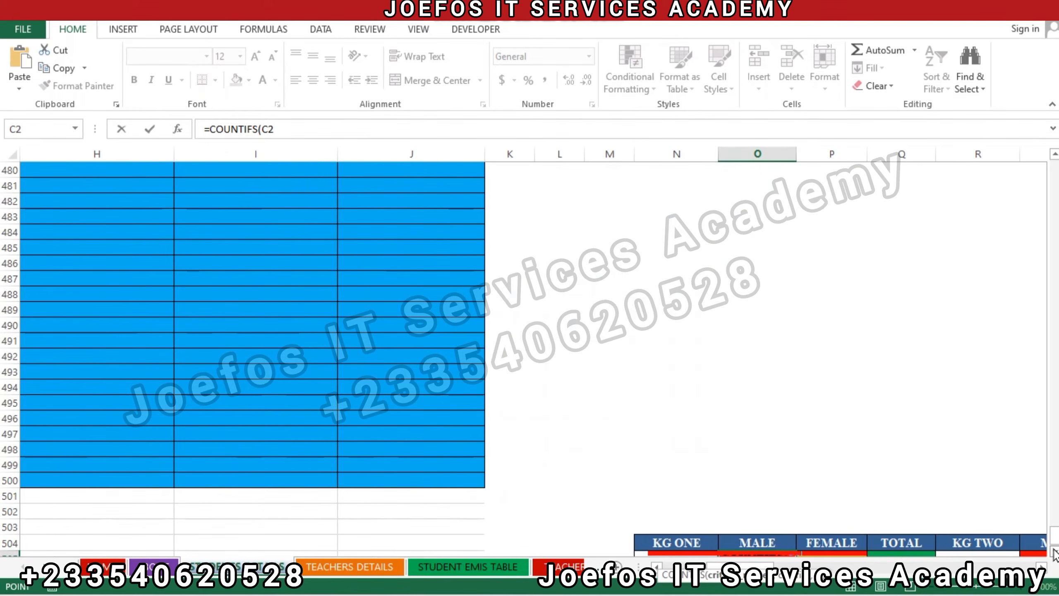
{"action": "left_click", "coordinate": [1055, 552]}
{"action": "left_click", "coordinate": [1054, 552]}
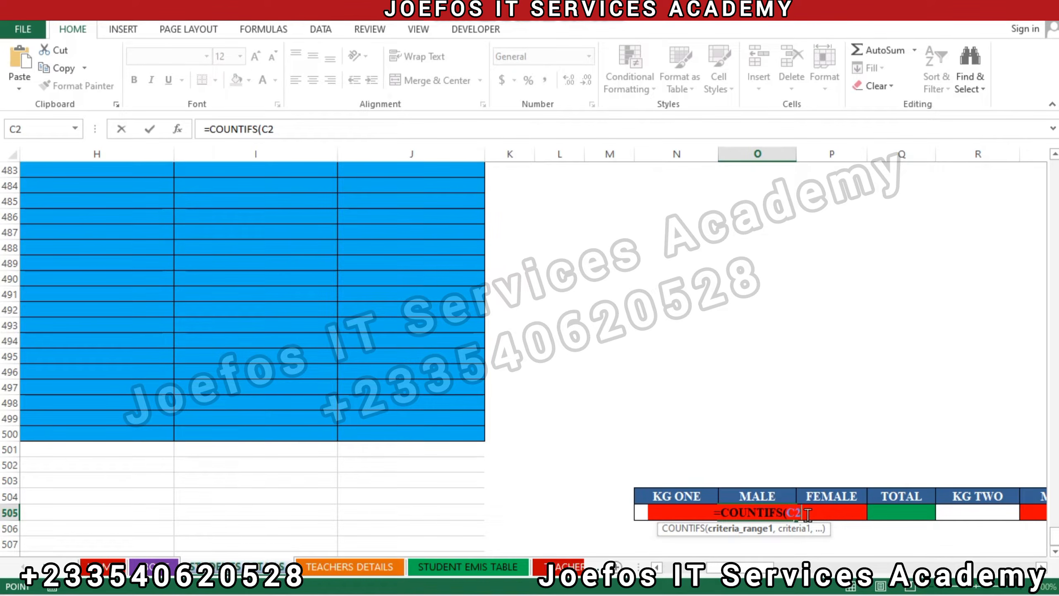
Step: Extend the formula's first criteria range from C2 down to C500, the last row of the CLASS column
{"action": "key", "text": "F8"}
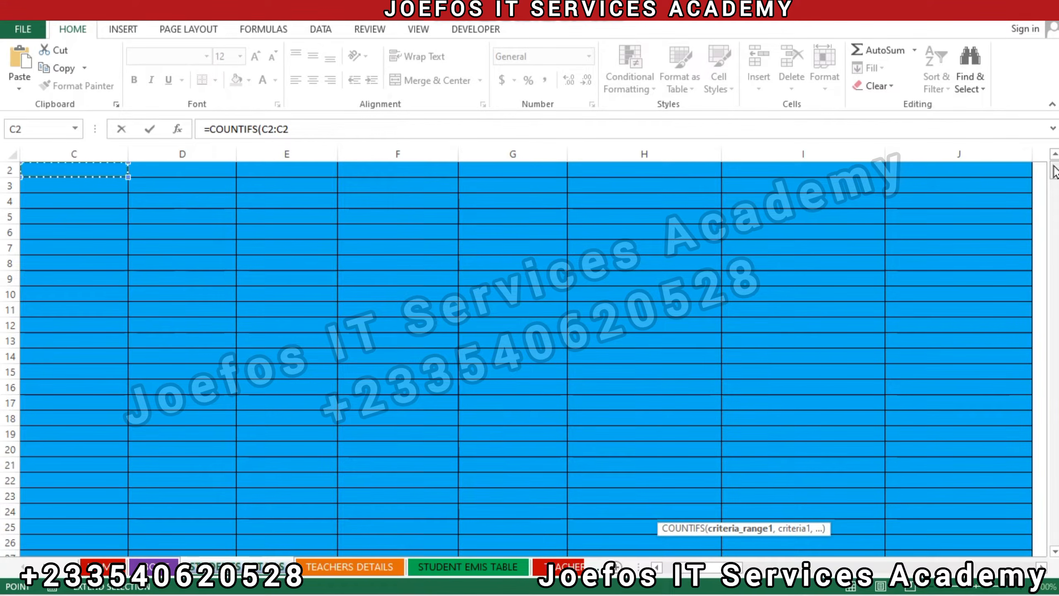
{"action": "left_click_drag", "start_coordinate": [1054, 172], "coordinate": [1055, 536]}
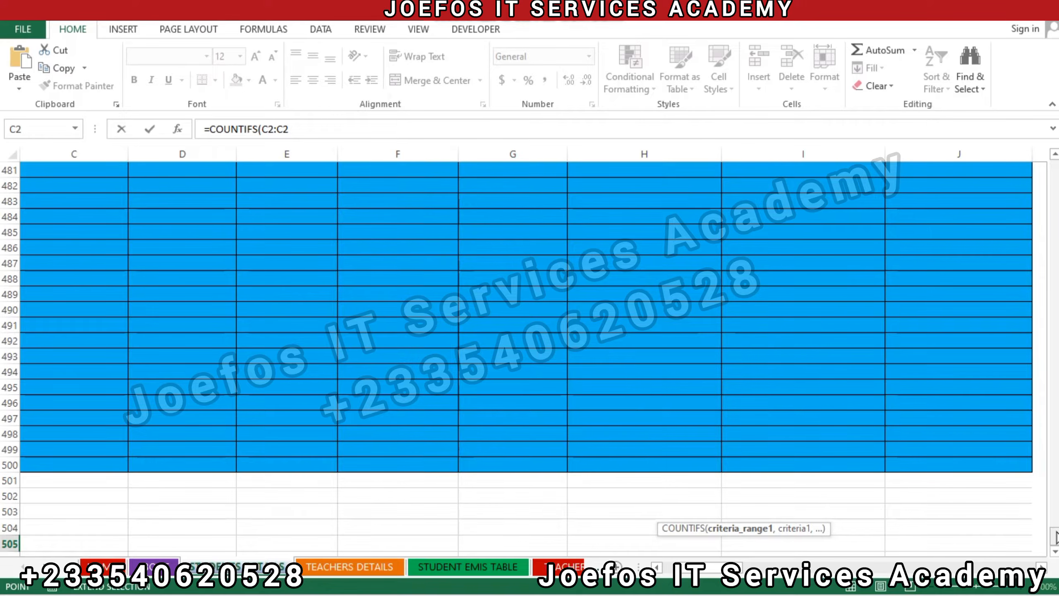
{"action": "mouse_move", "coordinate": [1056, 537]}
{"action": "left_mouse_down"}
{"action": "mouse_move", "coordinate": [1043, 359]}
{"action": "mouse_move", "coordinate": [1048, 150]}
{"action": "mouse_move", "coordinate": [1051, 537]}
{"action": "left_mouse_up"}
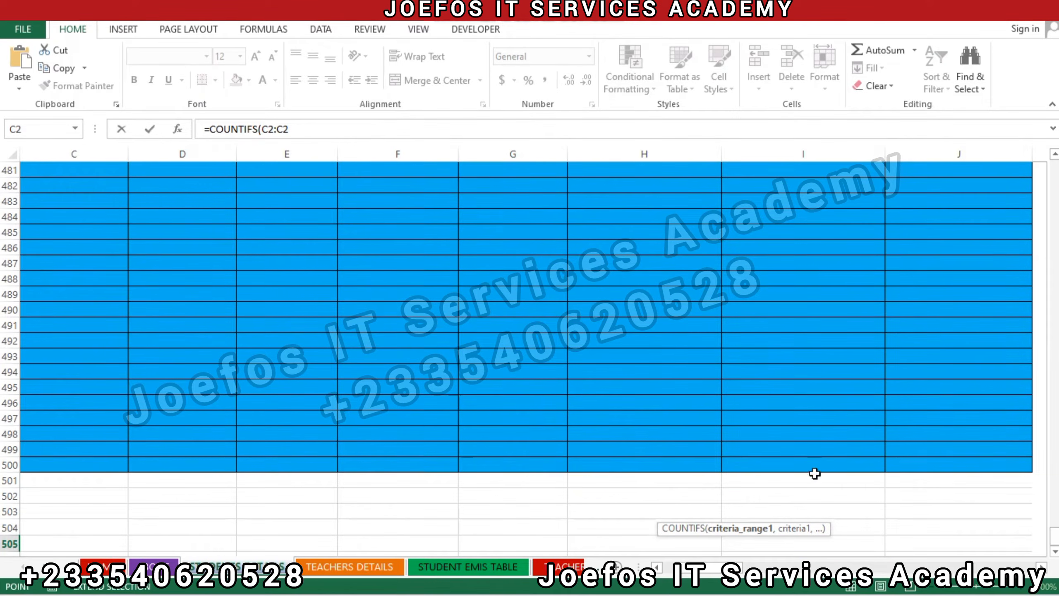
{"action": "left_click", "coordinate": [56, 466]}
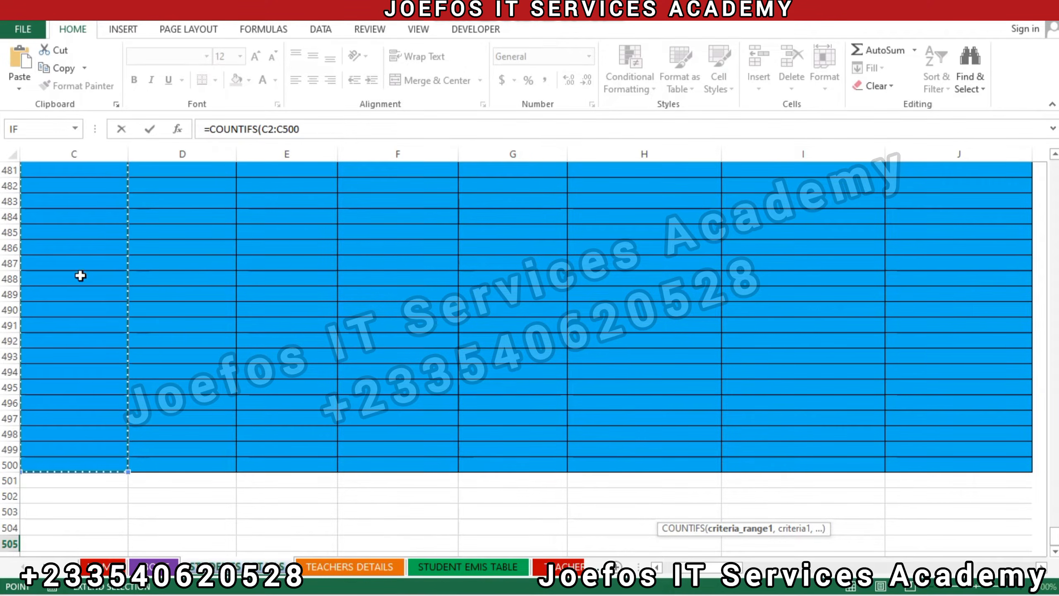
Step: Add "KG ONE" as the first criterion of the COUNTIFS formula, followed by a comma for the second range
{"action": "left_click", "coordinate": [1042, 567]}
{"action": "left_click", "coordinate": [1042, 567]}
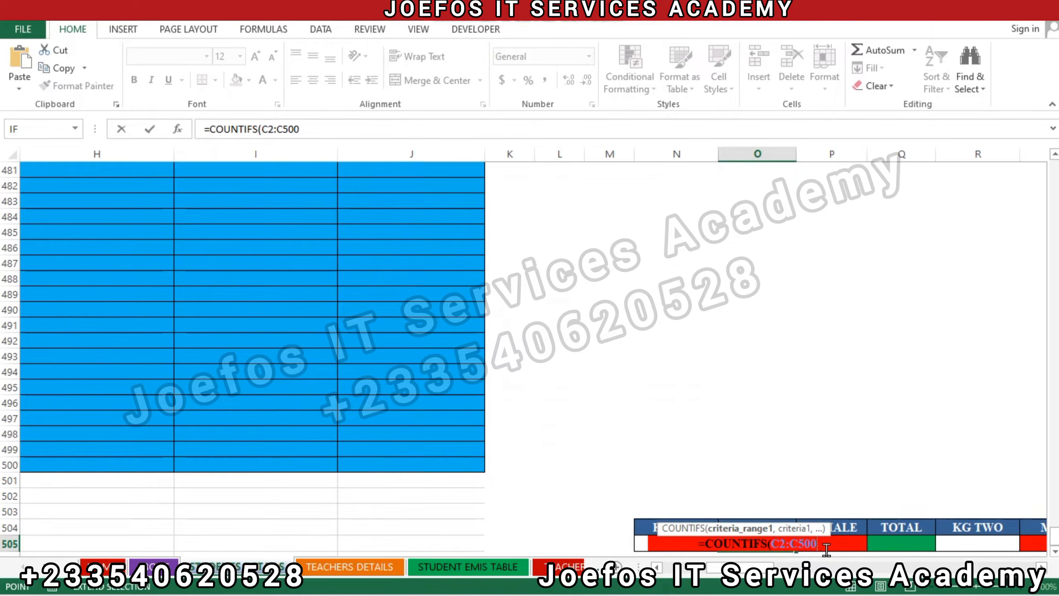
{"action": "type", "text": ","}
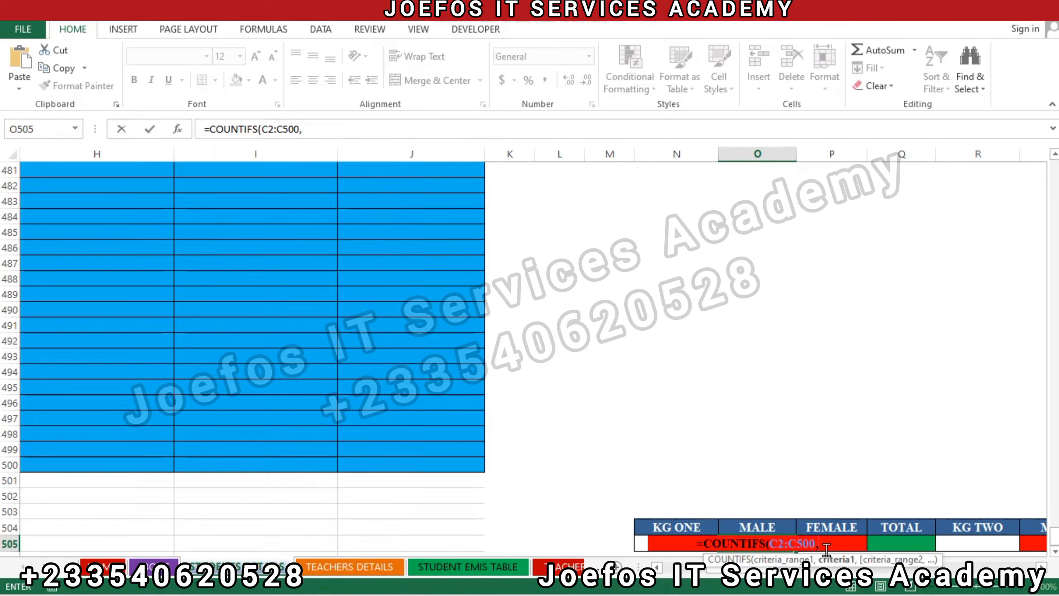
{"action": "type", "text": "\""}
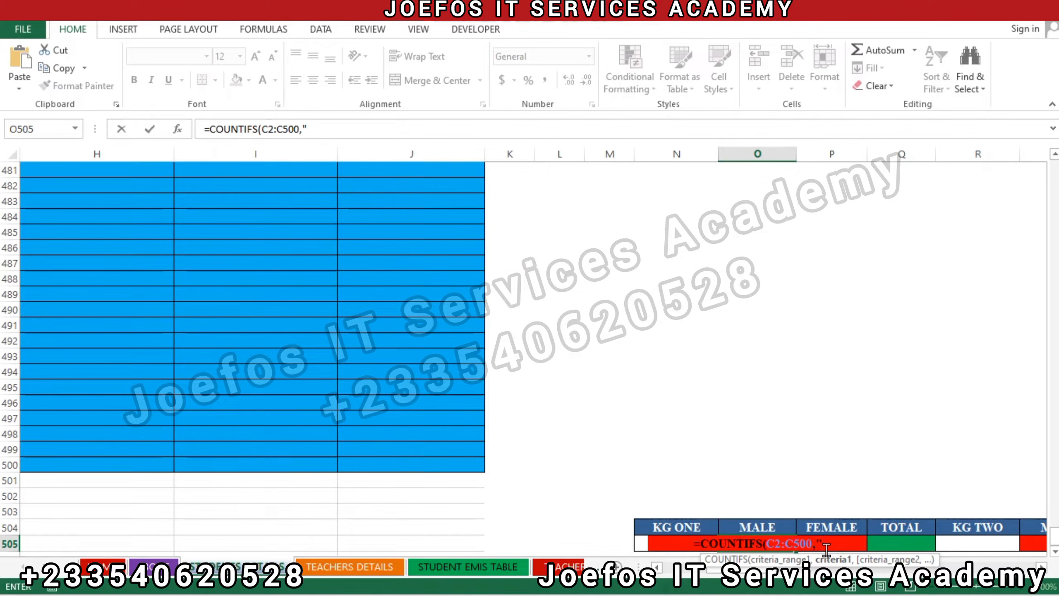
{"action": "type", "text": "GK"}
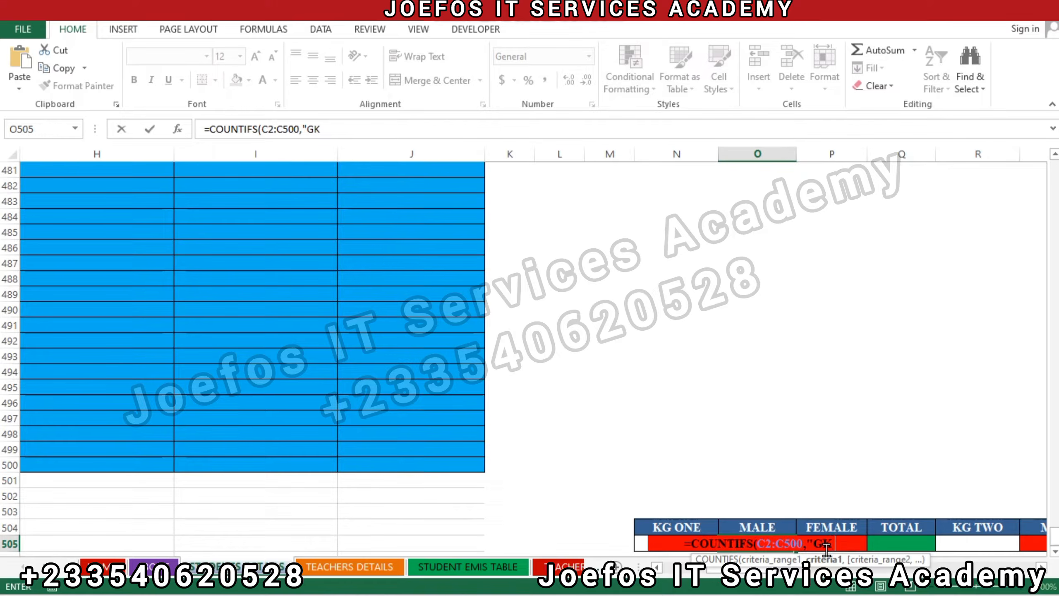
{"action": "type", "text": " ONE"}
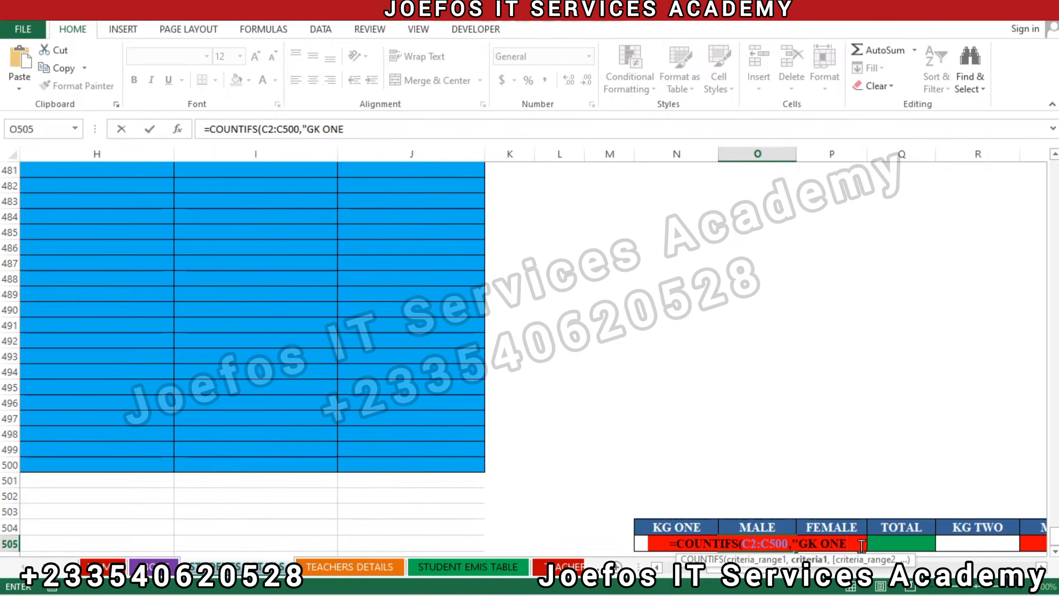
{"action": "type", "text": "\""}
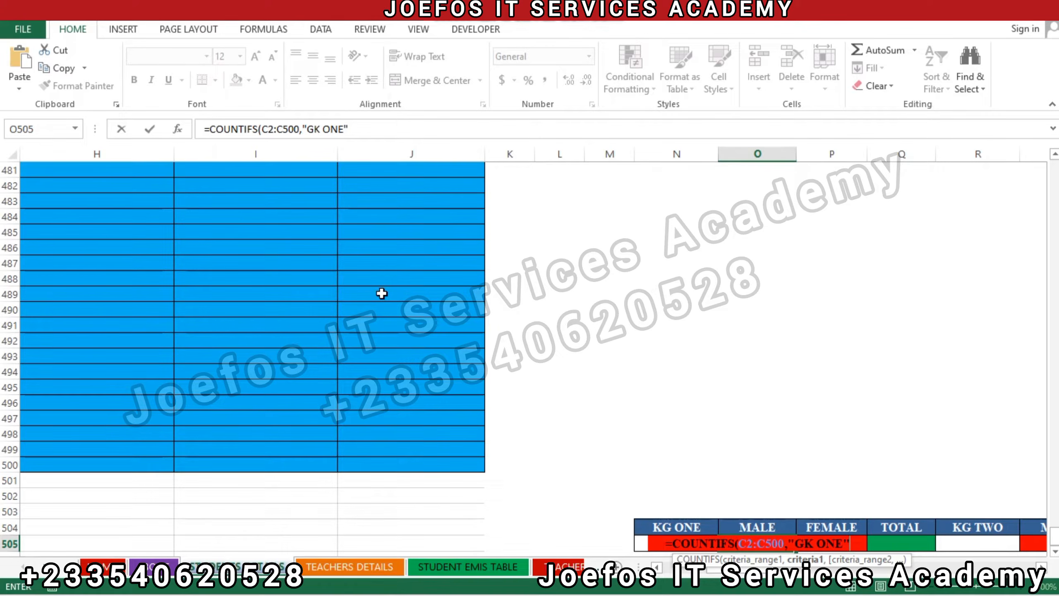
{"action": "left_click", "coordinate": [812, 542]}
{"action": "key", "text": "BackSpace"}
{"action": "key", "text": "BackSpace"}
{"action": "type", "text": "KG"}
{"action": "type", "text": ","}
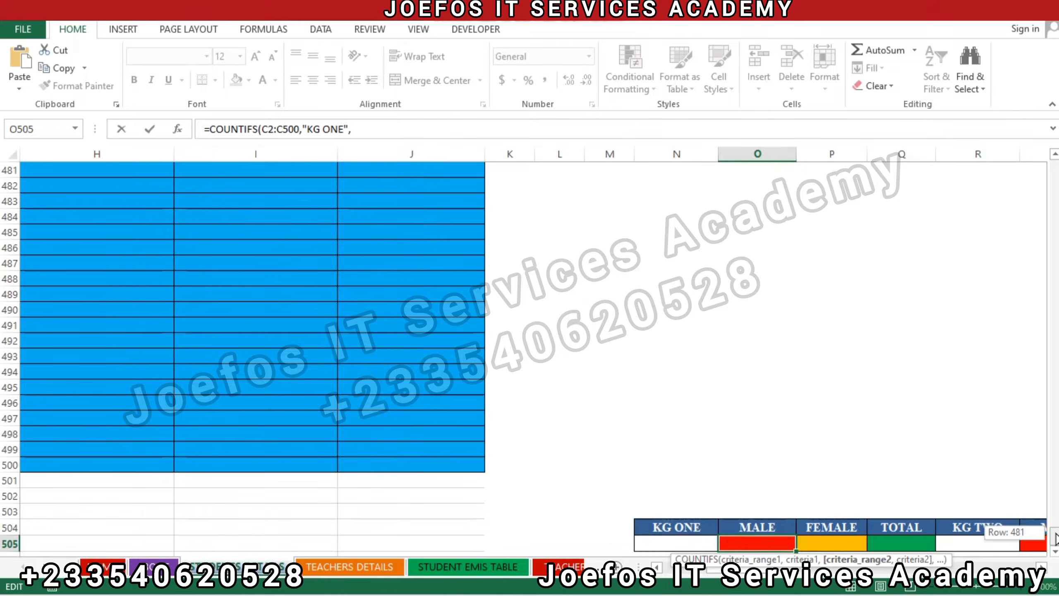
Step: Insert D2, the first cell of the GENDER column, as the start of the formula's second criteria range
{"action": "left_click_drag", "start_coordinate": [1055, 538], "coordinate": [1036, 229]}
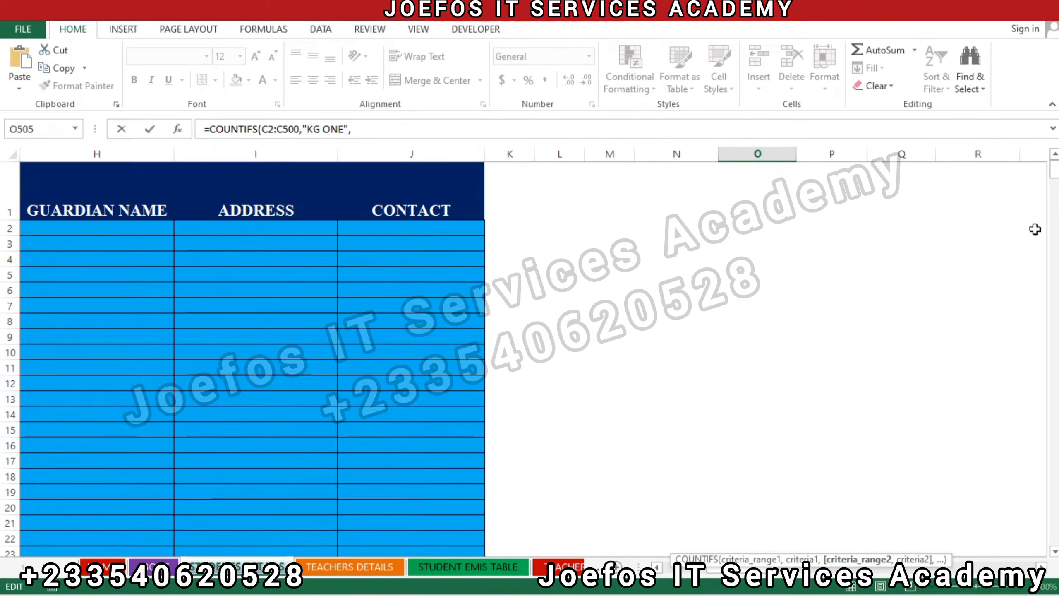
{"action": "left_click", "coordinate": [654, 566]}
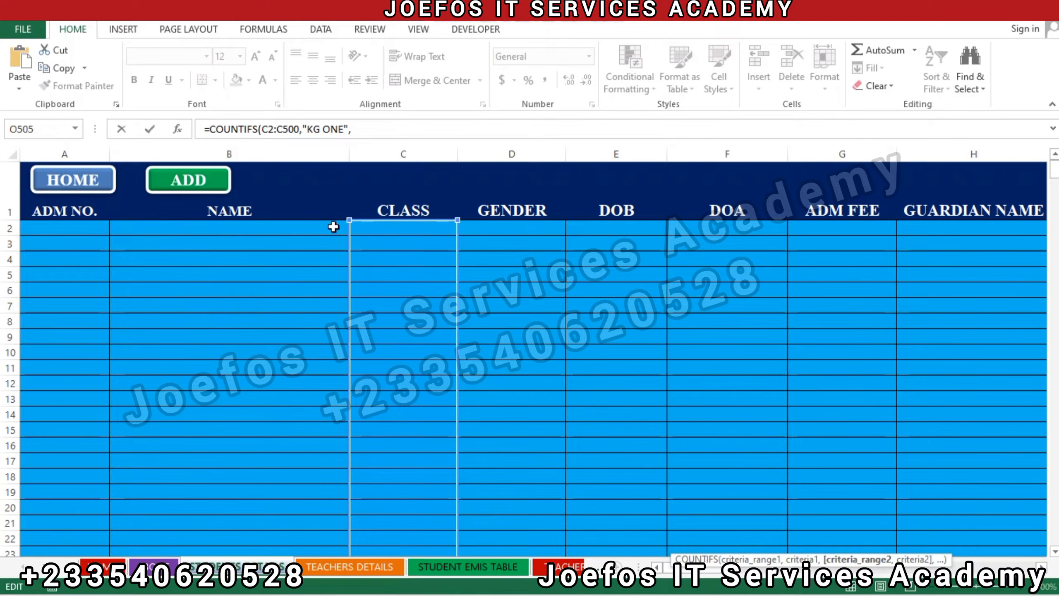
{"action": "left_click", "coordinate": [512, 227]}
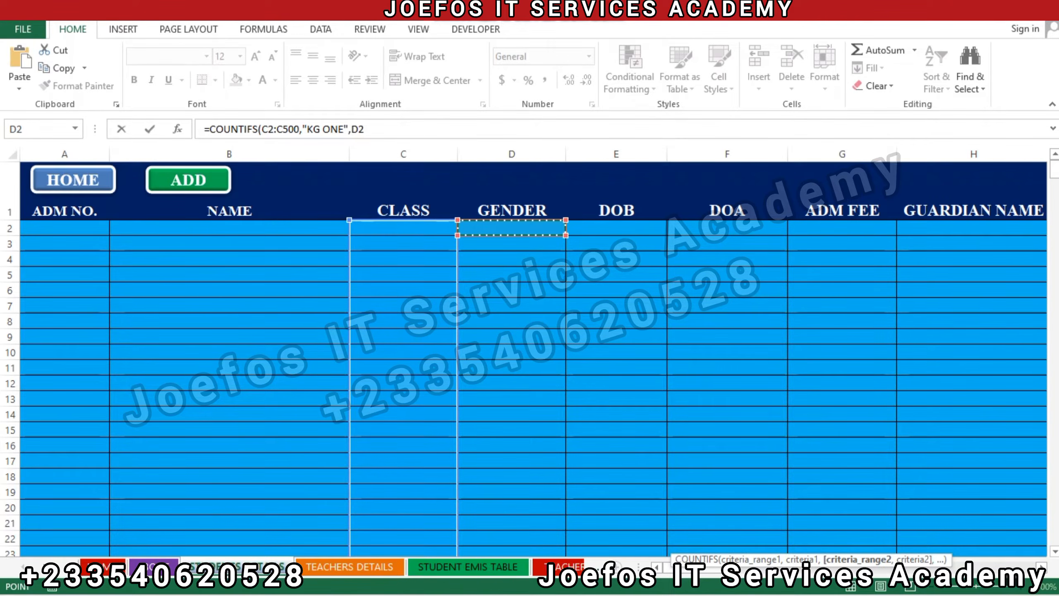
Step: Extend the formula's second criteria range from D2 down to D500, the last row of the GENDER column
{"action": "left_click_drag", "start_coordinate": [1054, 175], "coordinate": [1049, 570]}
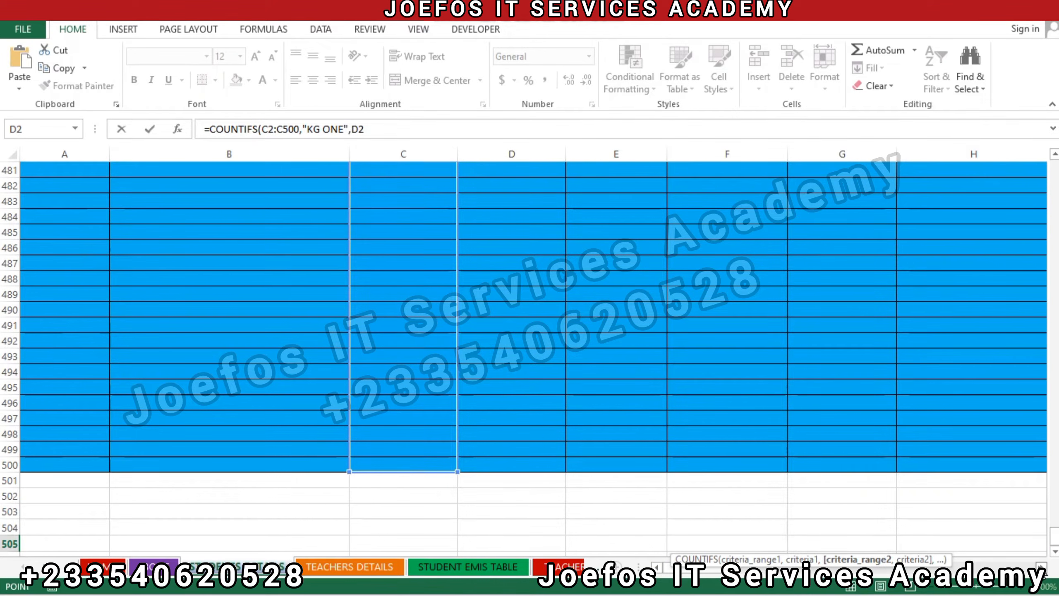
{"action": "scroll", "coordinate": [530, 313], "scroll_direction": "right", "scroll_amount": 8}
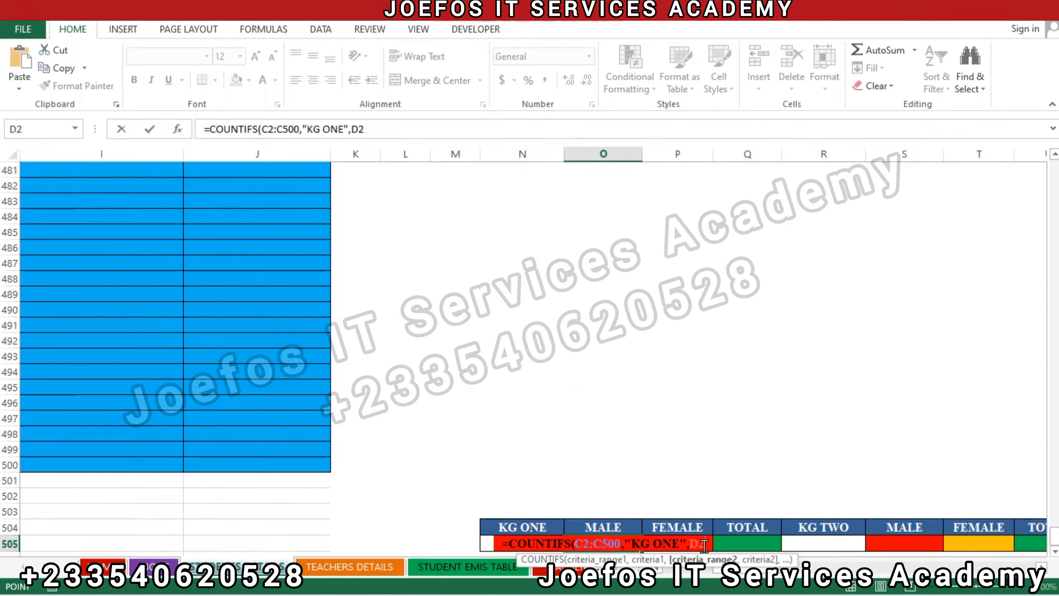
{"action": "key", "text": "F8"}
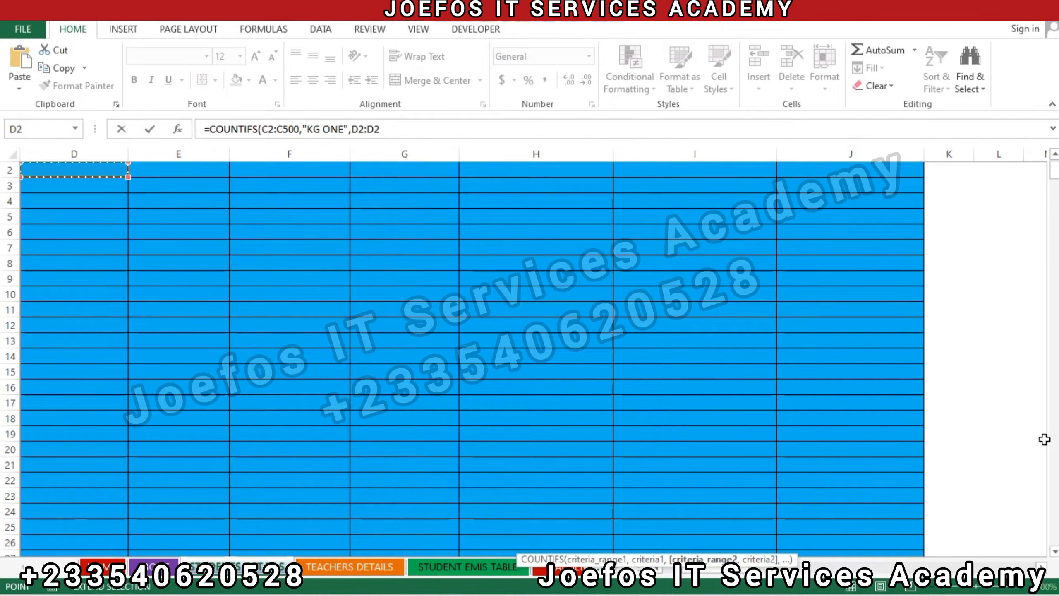
{"action": "scroll", "coordinate": [1054, 554], "scroll_direction": "down", "scroll_amount": 4}
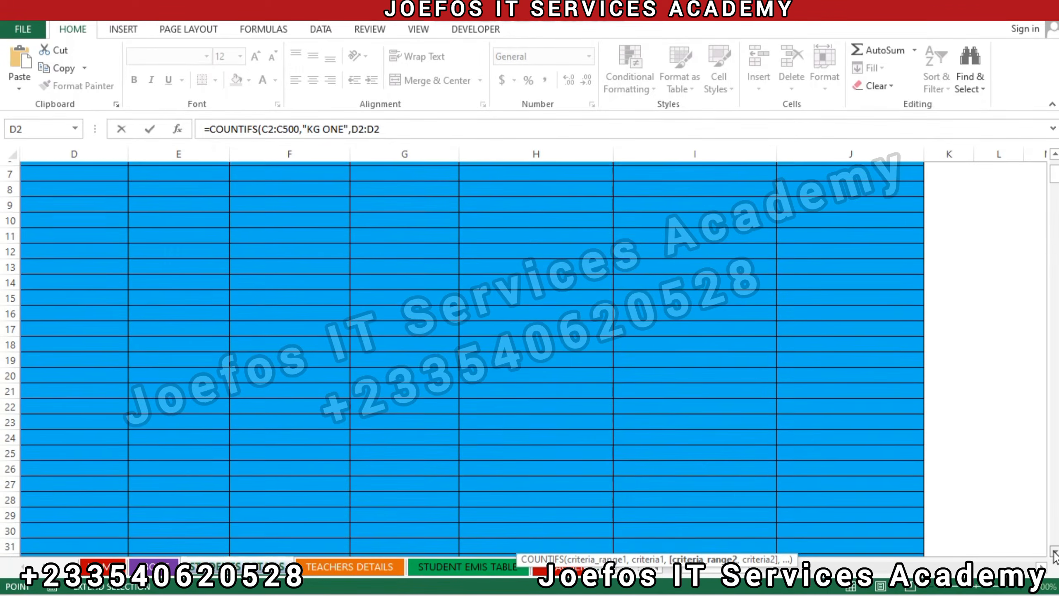
{"action": "scroll", "coordinate": [1054, 555], "scroll_direction": "down", "scroll_amount": 4}
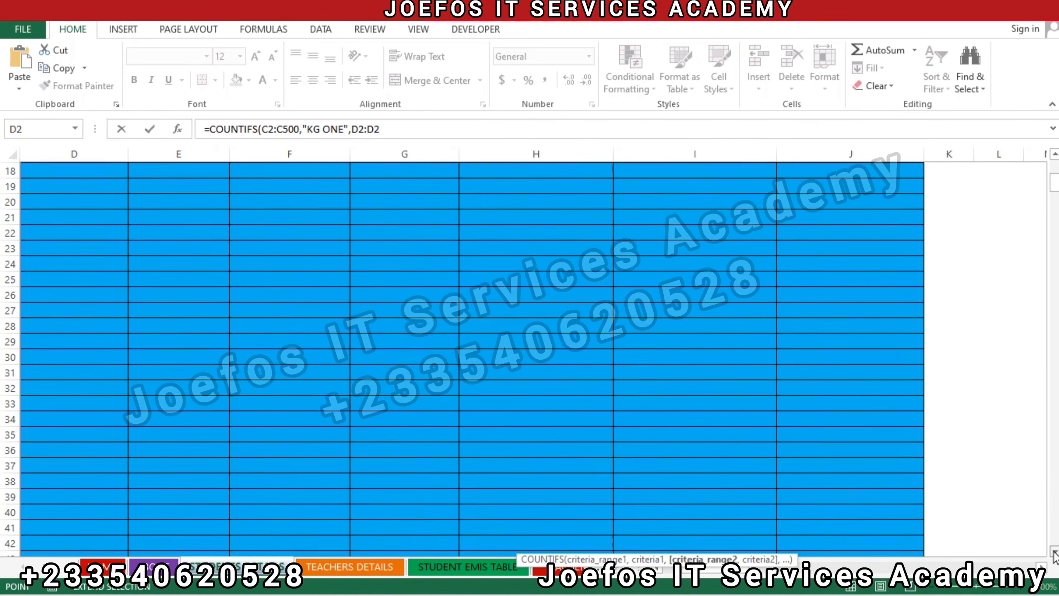
{"action": "scroll", "coordinate": [1054, 554], "scroll_direction": "down", "scroll_amount": 4}
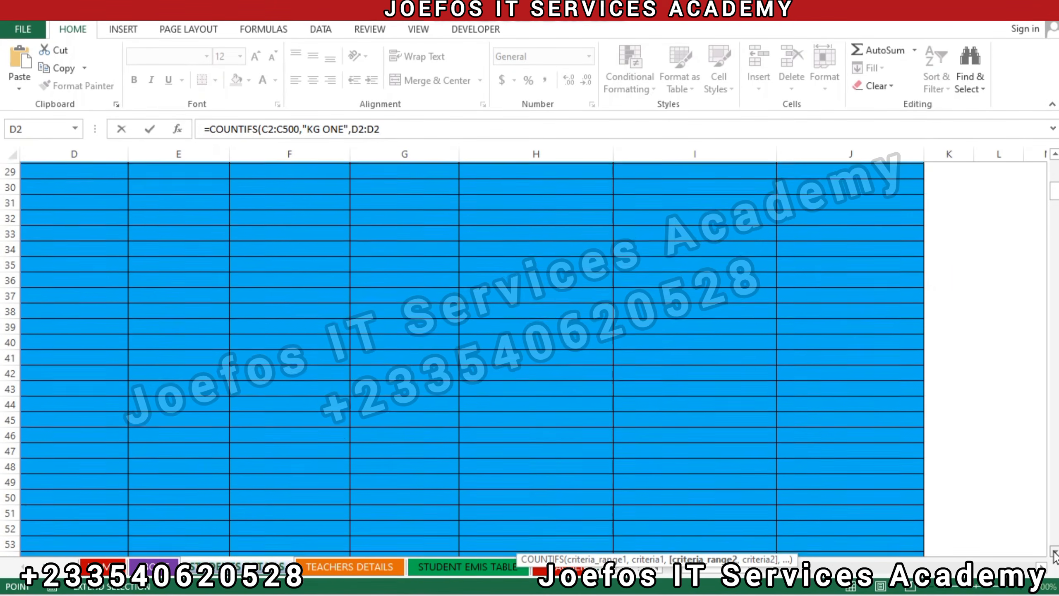
{"action": "scroll", "coordinate": [1054, 555], "scroll_direction": "down", "scroll_amount": 2}
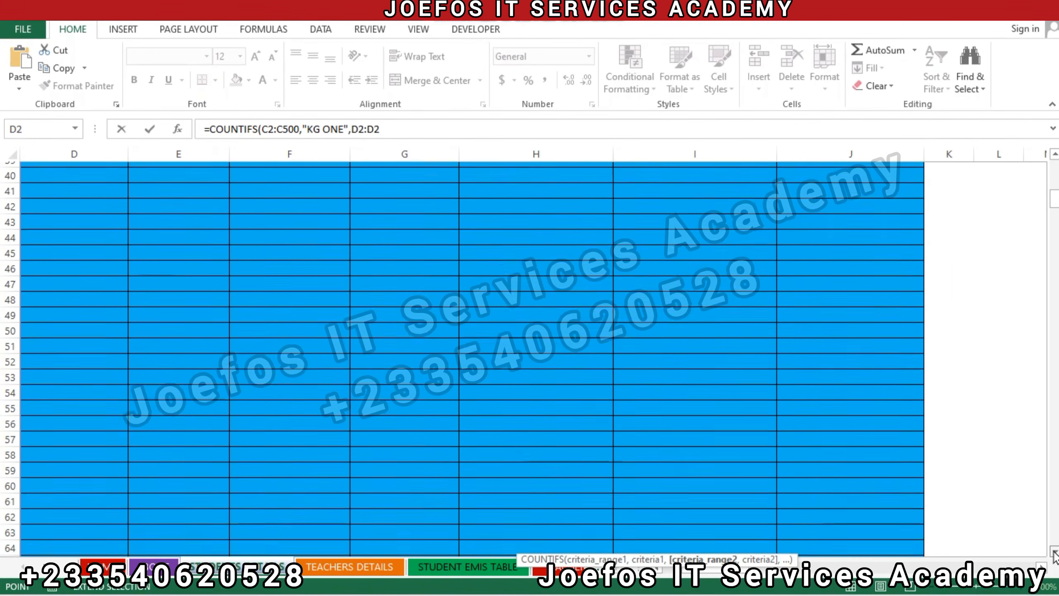
{"action": "left_click_drag", "start_coordinate": [1051, 196], "coordinate": [1042, 539]}
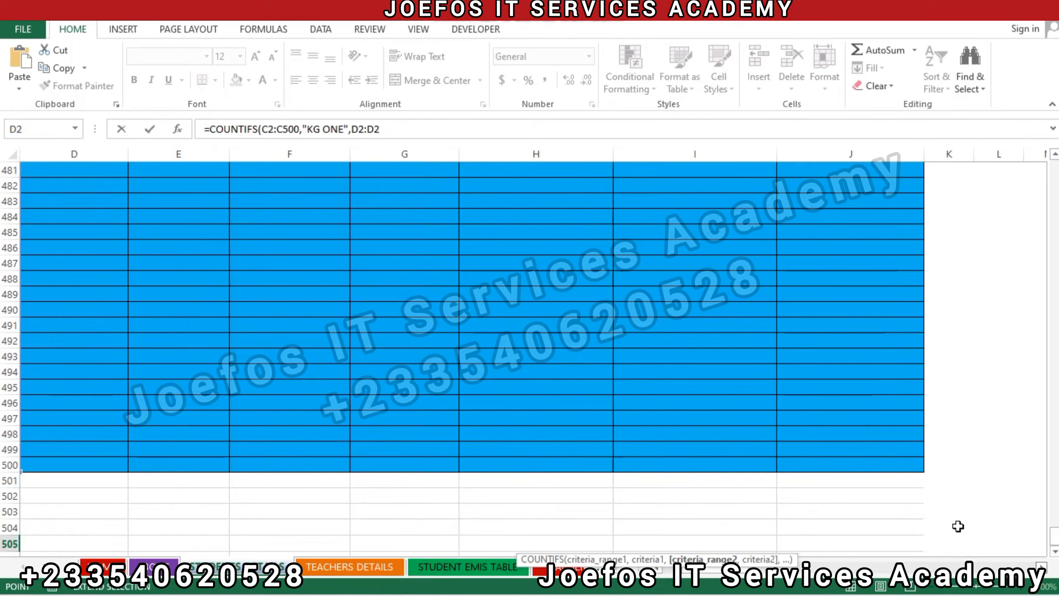
{"action": "left_click", "coordinate": [49, 463]}
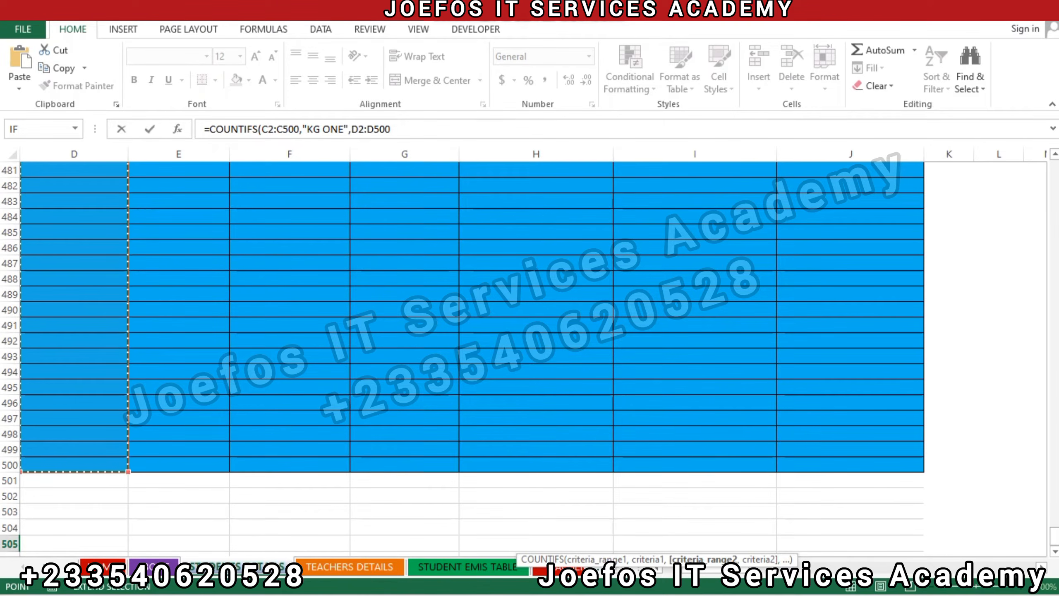
Step: Add "MALE" as the second criterion, close the COUNTIFS formula's parenthesis and commit it in cell O505
{"action": "scroll", "coordinate": [1042, 568], "scroll_direction": "right", "scroll_amount": 4}
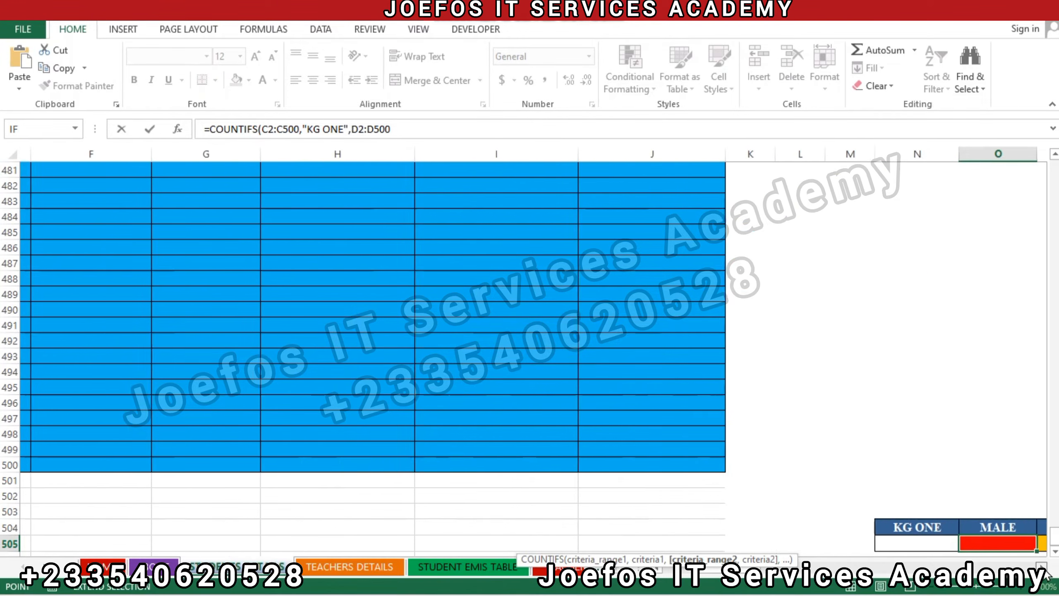
{"action": "scroll", "coordinate": [1046, 576], "scroll_direction": "right", "scroll_amount": 2}
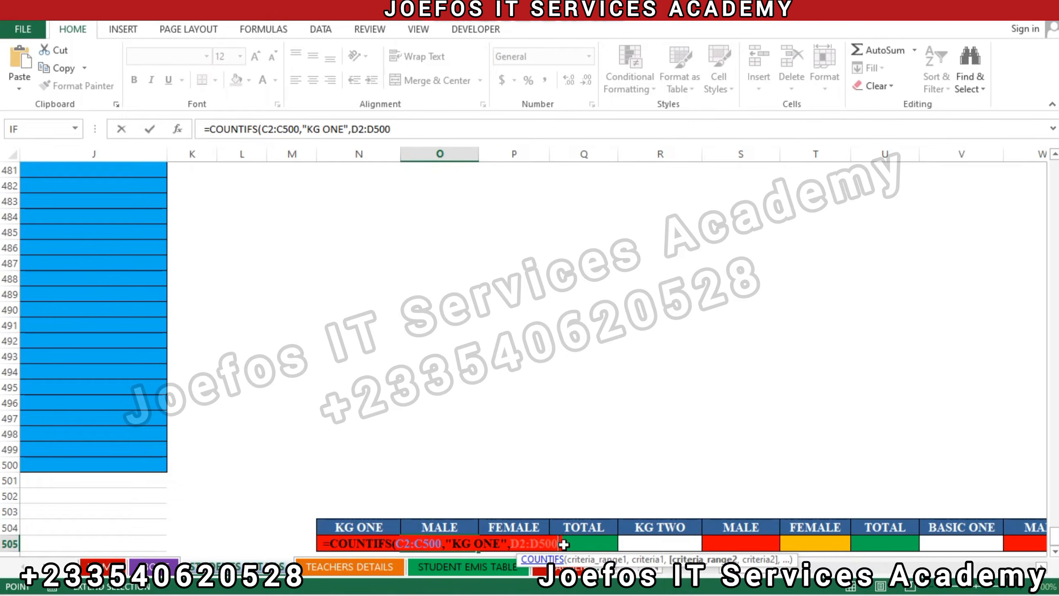
{"action": "type", "text": ","}
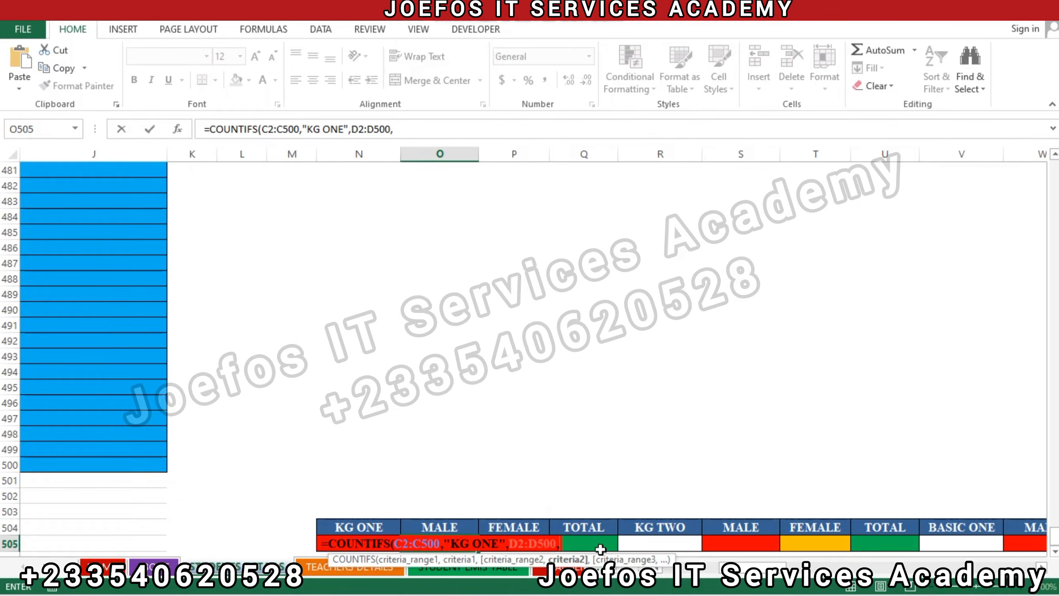
{"action": "type", "text": "\""}
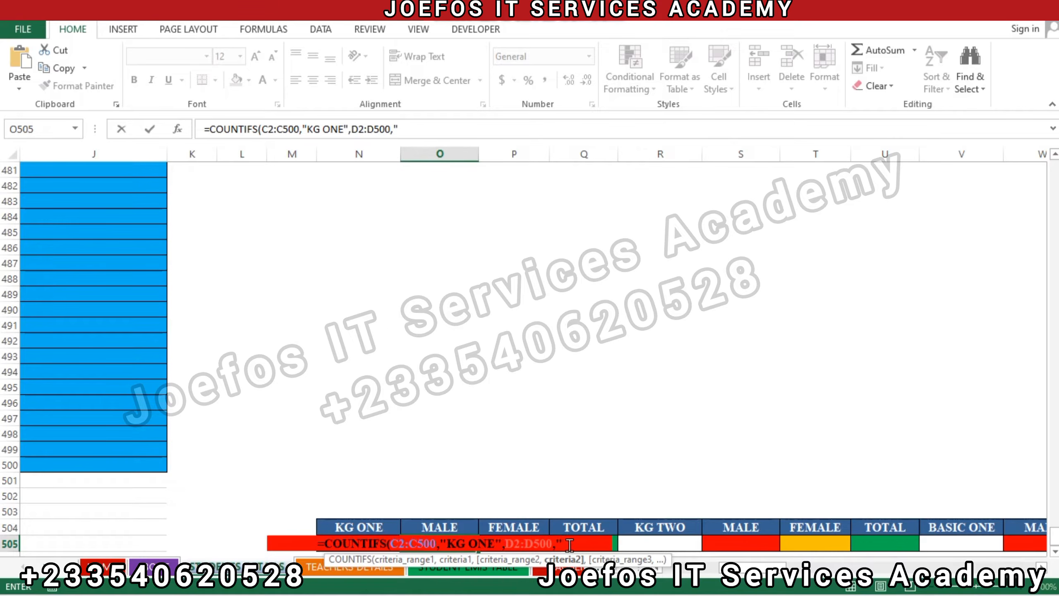
{"action": "type", "text": "MALE"}
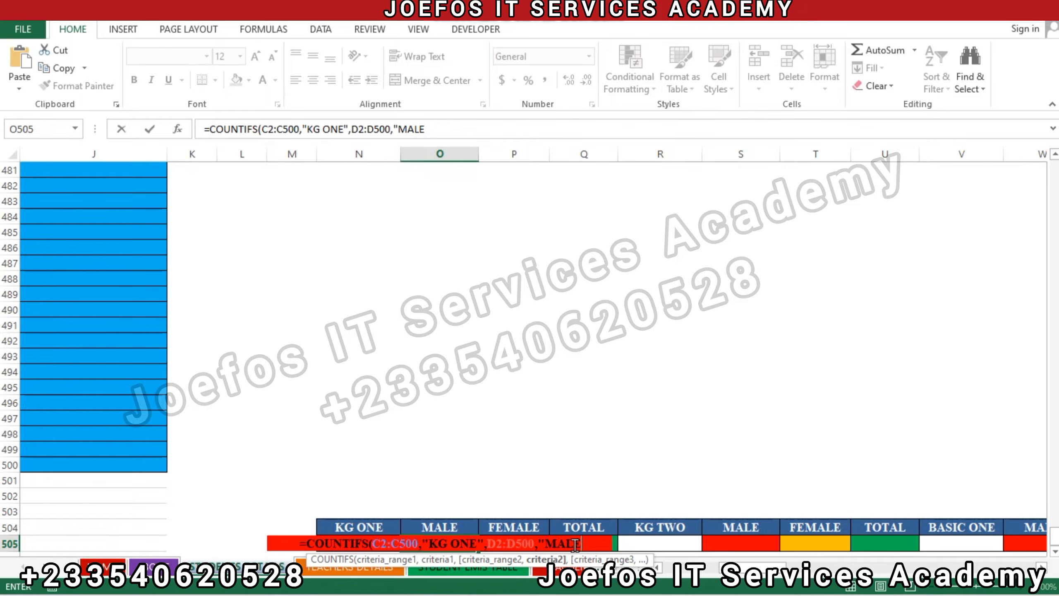
{"action": "type", "text": "\""}
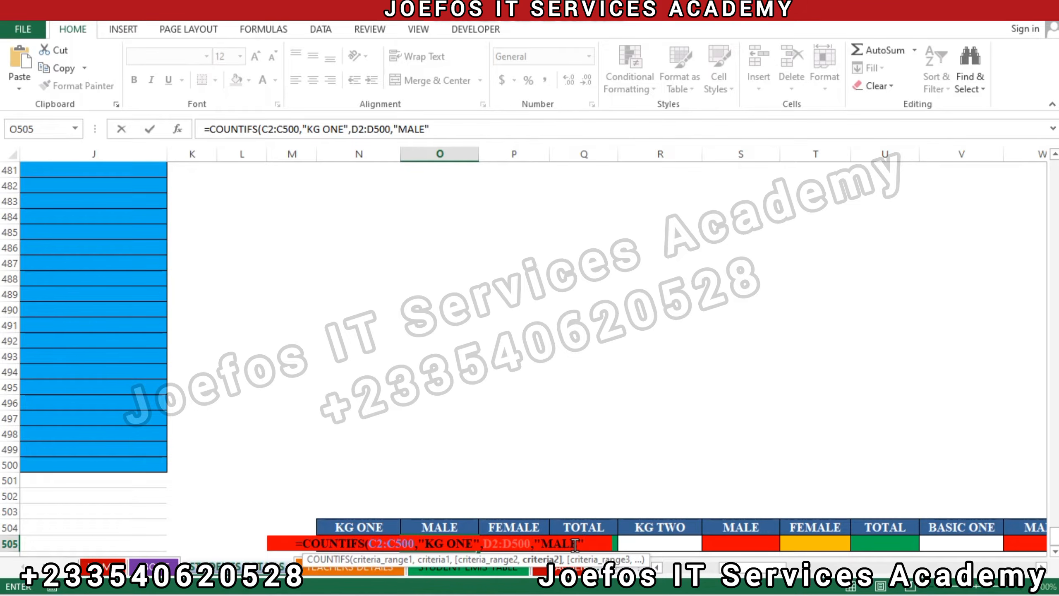
{"action": "type", "text": ")"}
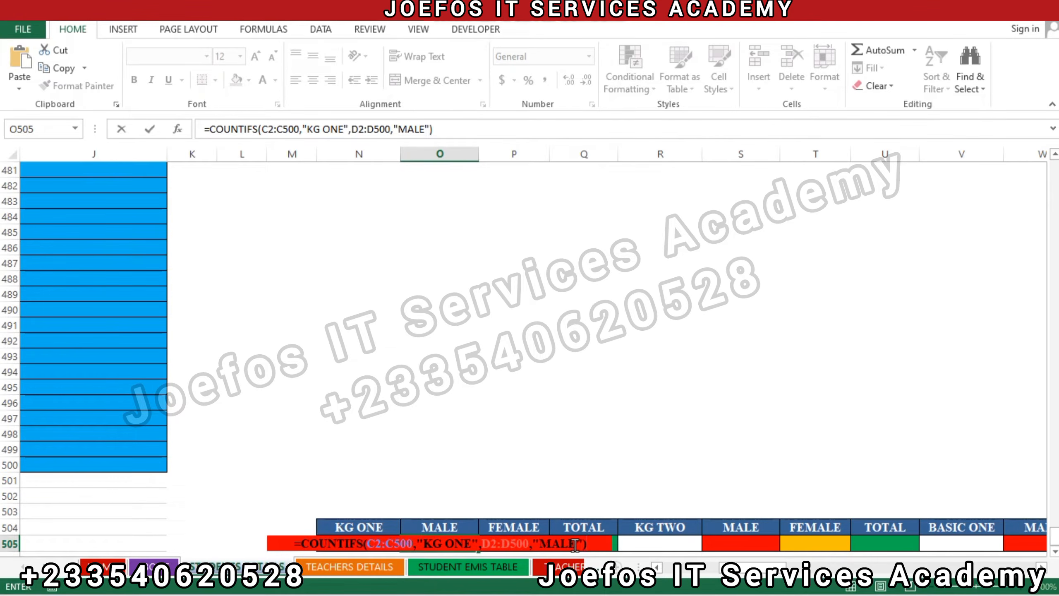
{"action": "key", "text": "Return"}
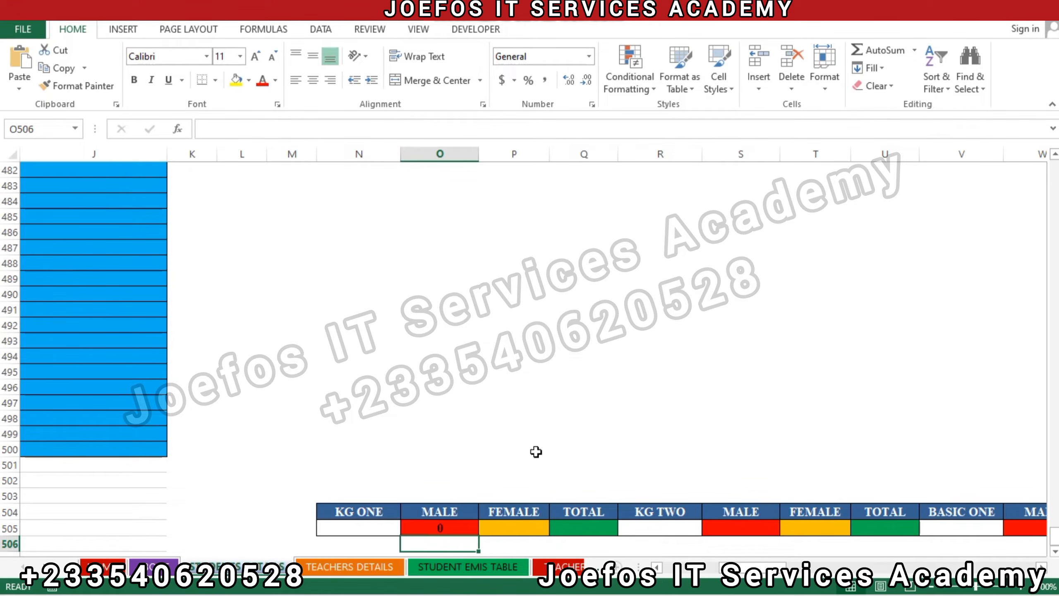
Step: Enter KG ONE as the class and MALE as the gender in row 2, and check the KG ONE male count
{"action": "left_click_drag", "start_coordinate": [1055, 542], "coordinate": [1055, 168]}
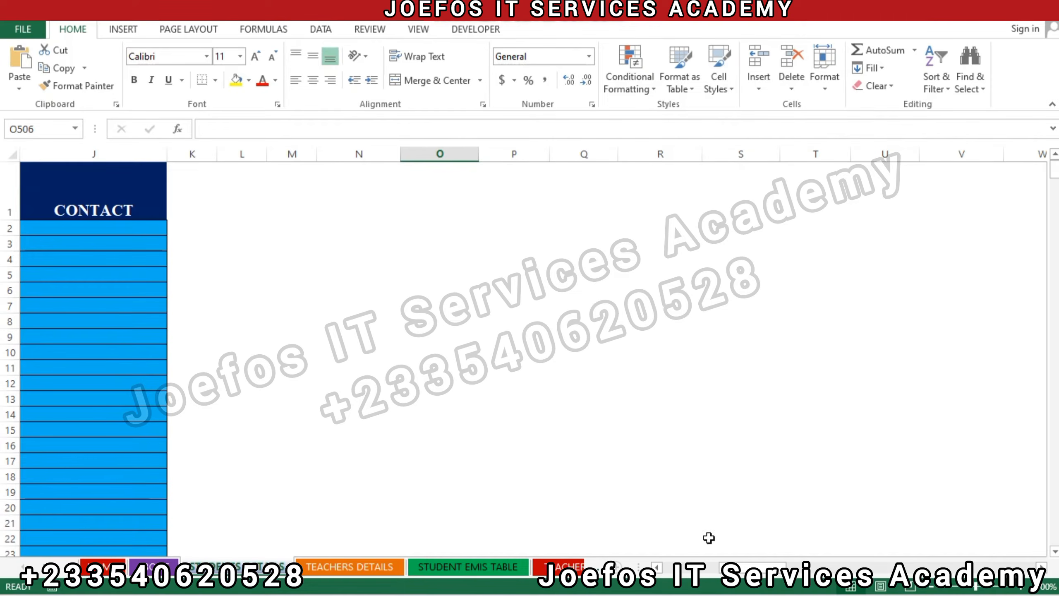
{"action": "left_click_drag", "start_coordinate": [716, 572], "coordinate": [665, 570]}
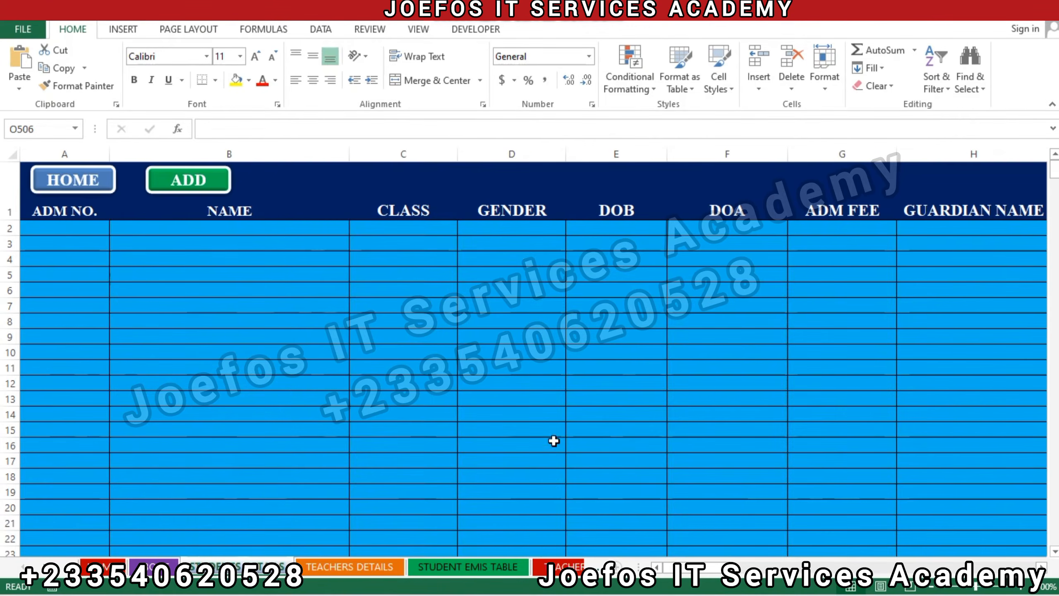
{"action": "left_click", "coordinate": [377, 226]}
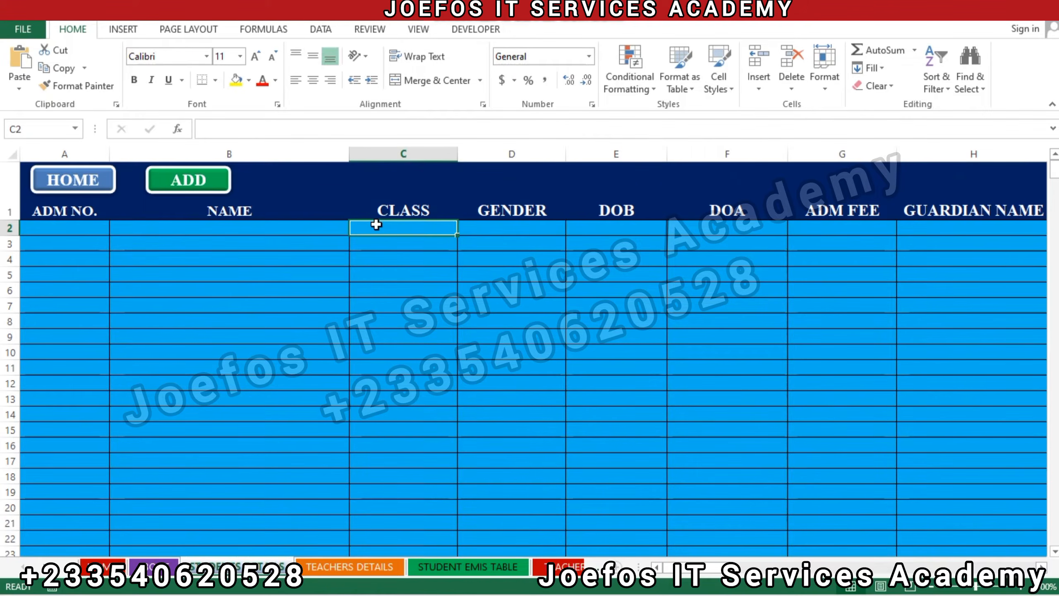
{"action": "type", "text": "KG"}
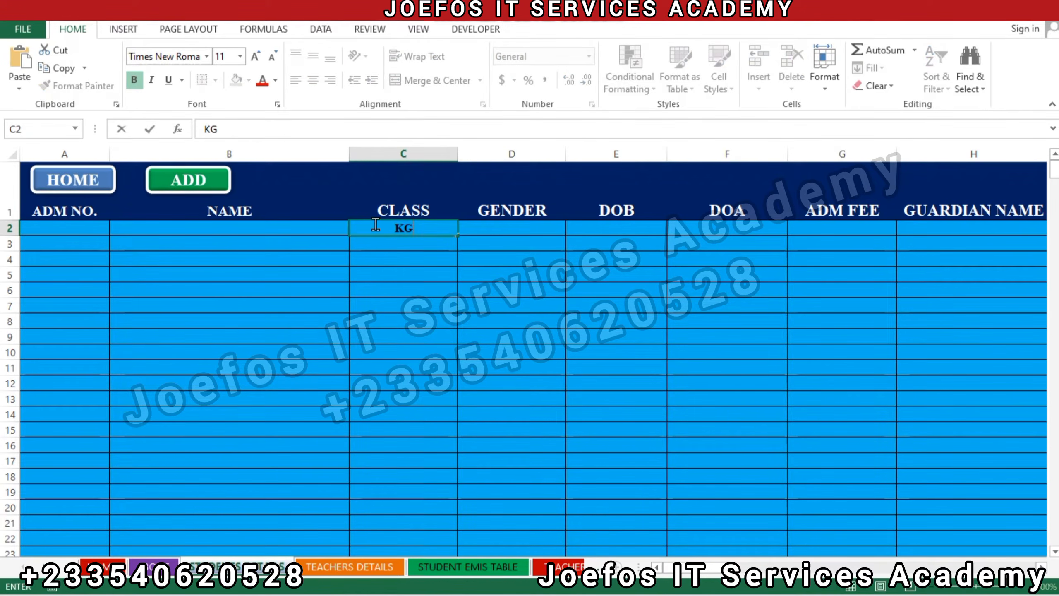
{"action": "type", "text": " ONE"}
{"action": "left_click", "coordinate": [490, 231]}
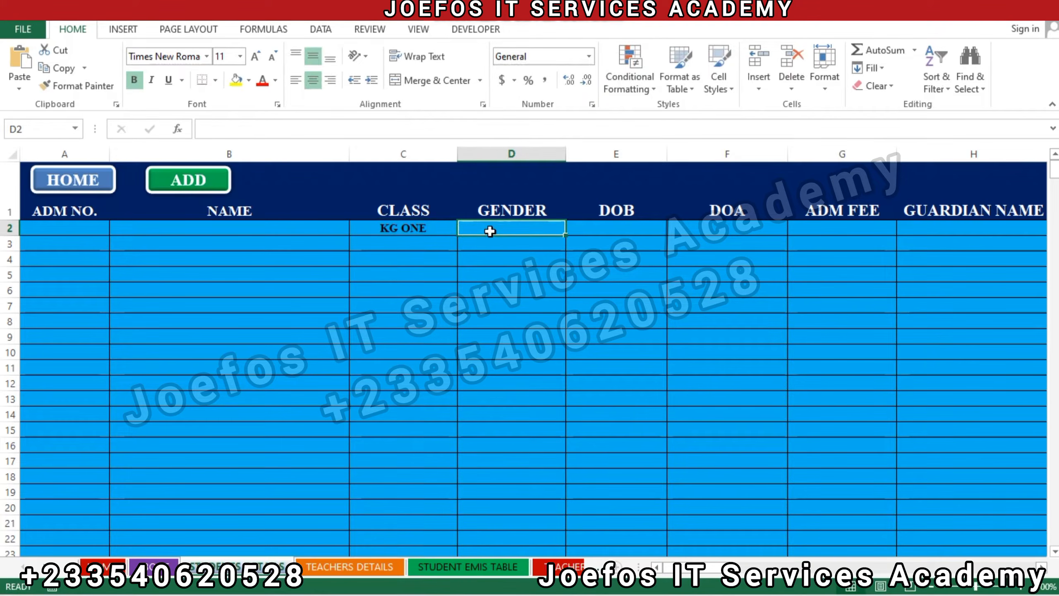
{"action": "type", "text": "MA"}
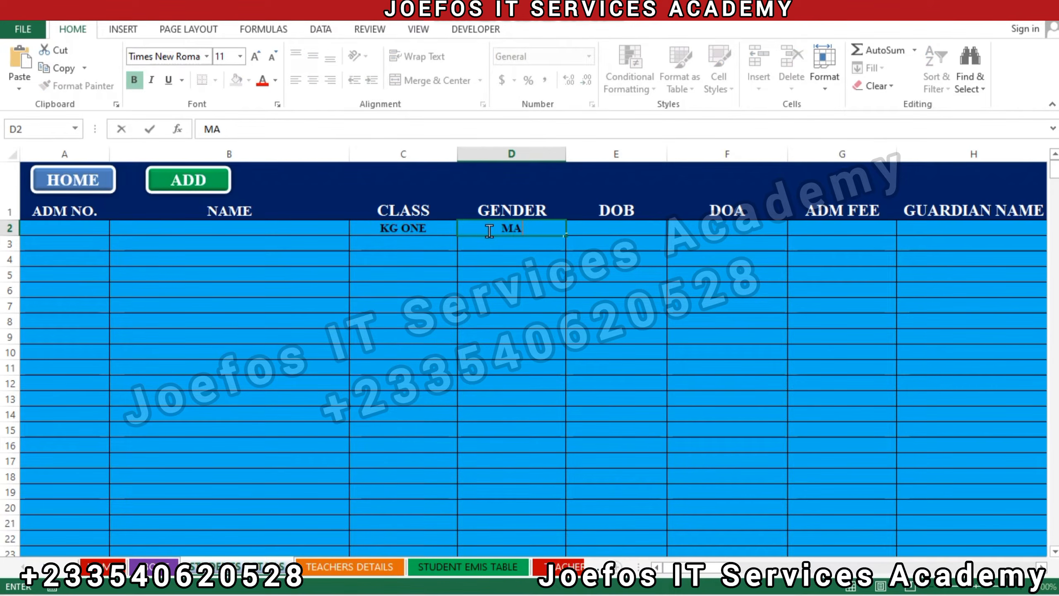
{"action": "type", "text": "LE"}
{"action": "key", "text": "Return"}
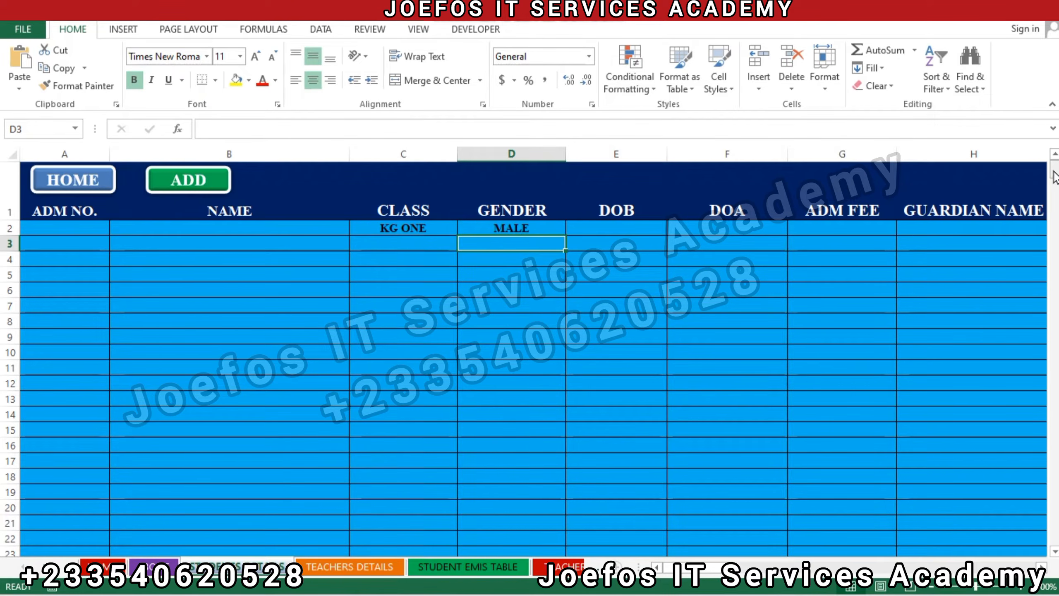
{"action": "left_click_drag", "start_coordinate": [1055, 171], "coordinate": [1055, 538]}
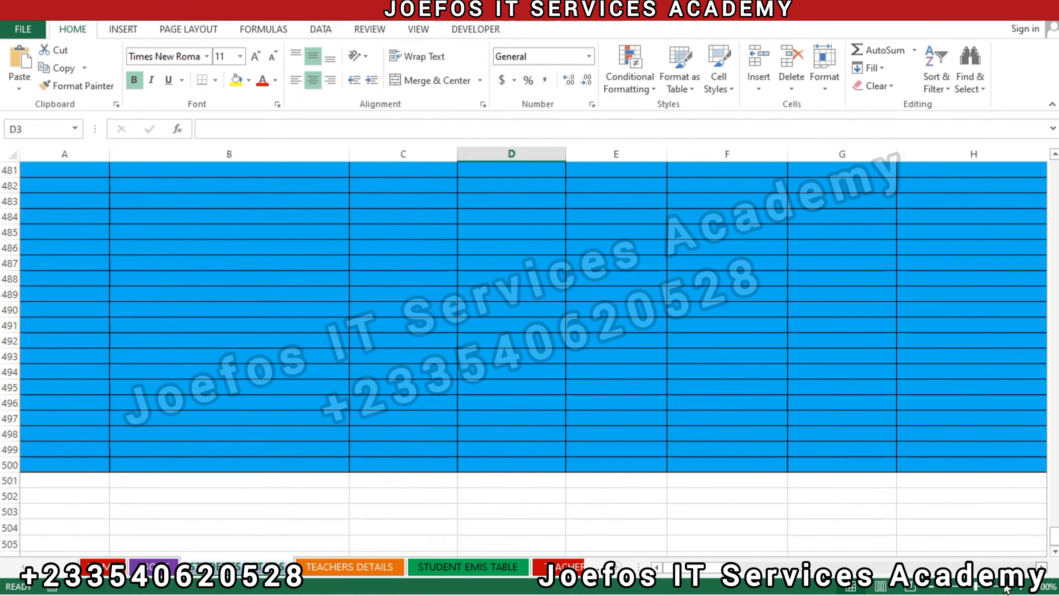
{"action": "scroll", "coordinate": [534, 353], "scroll_direction": "right", "scroll_amount": 7}
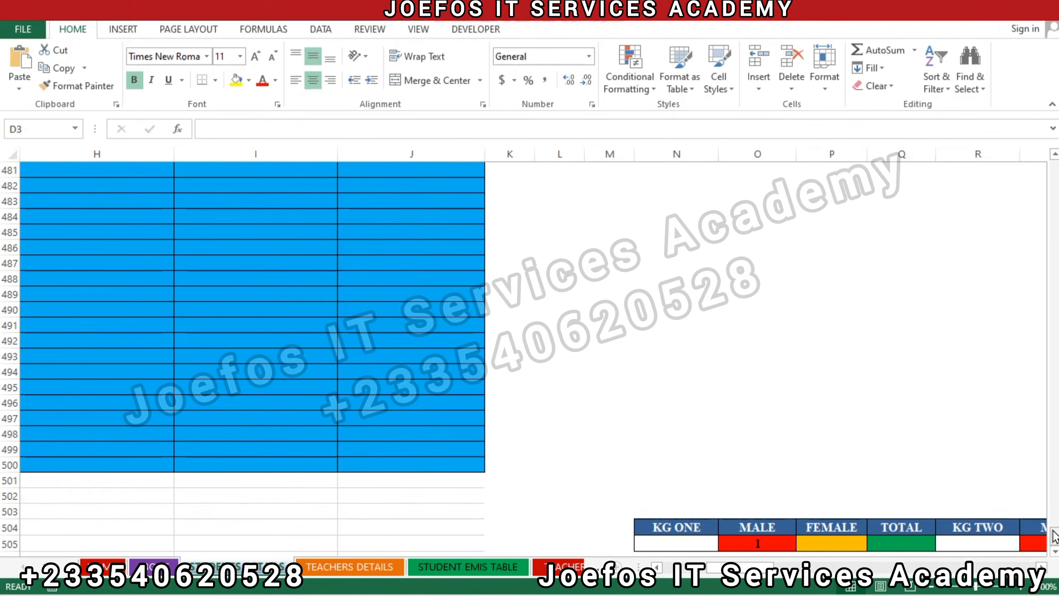
Step: Add a second sample entry in row 3 with class KG ONE and gender MALE, and recheck the male count
{"action": "left_click_drag", "start_coordinate": [1055, 536], "coordinate": [1055, 162]}
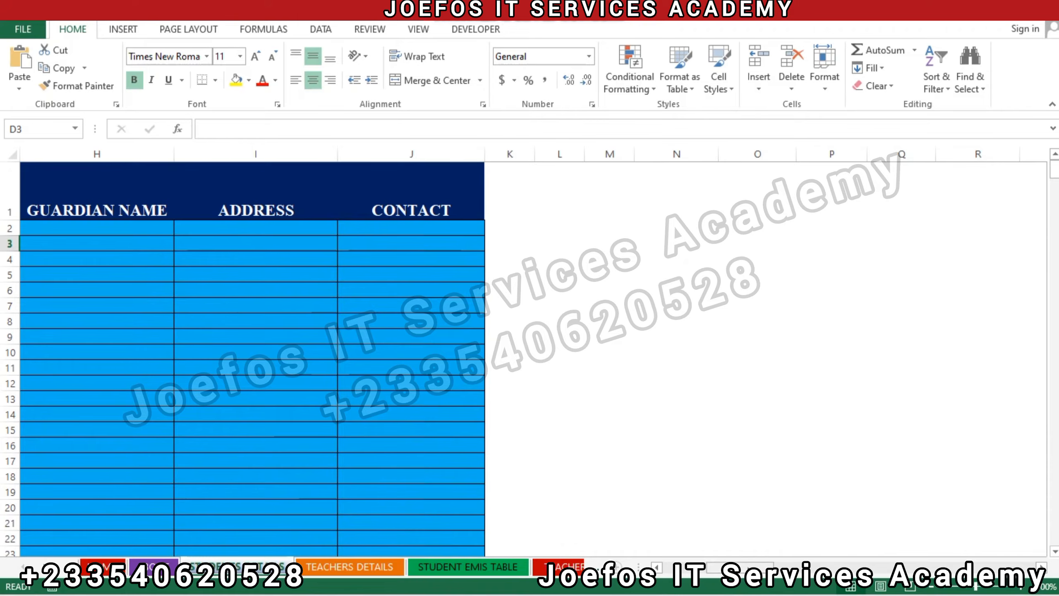
{"action": "left_click_drag", "start_coordinate": [749, 568], "coordinate": [524, 581]}
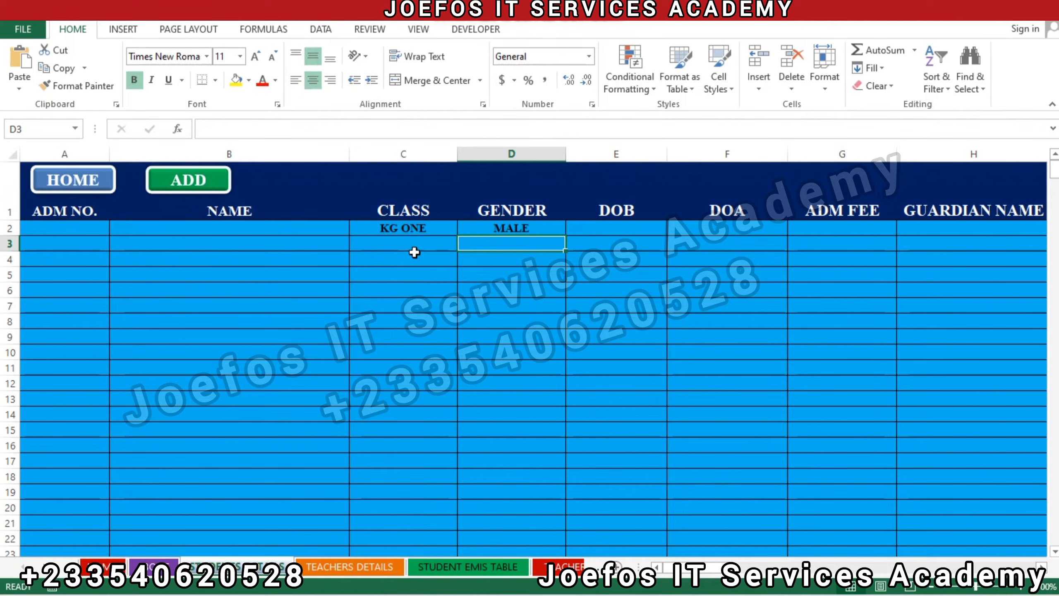
{"action": "left_click", "coordinate": [393, 238]}
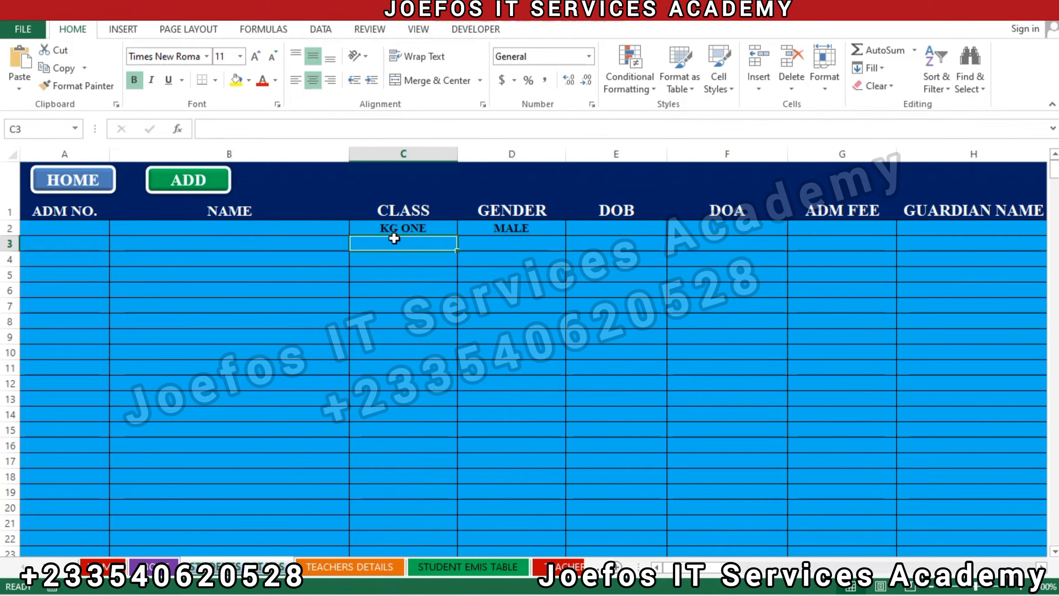
{"action": "type", "text": "KG ONE"}
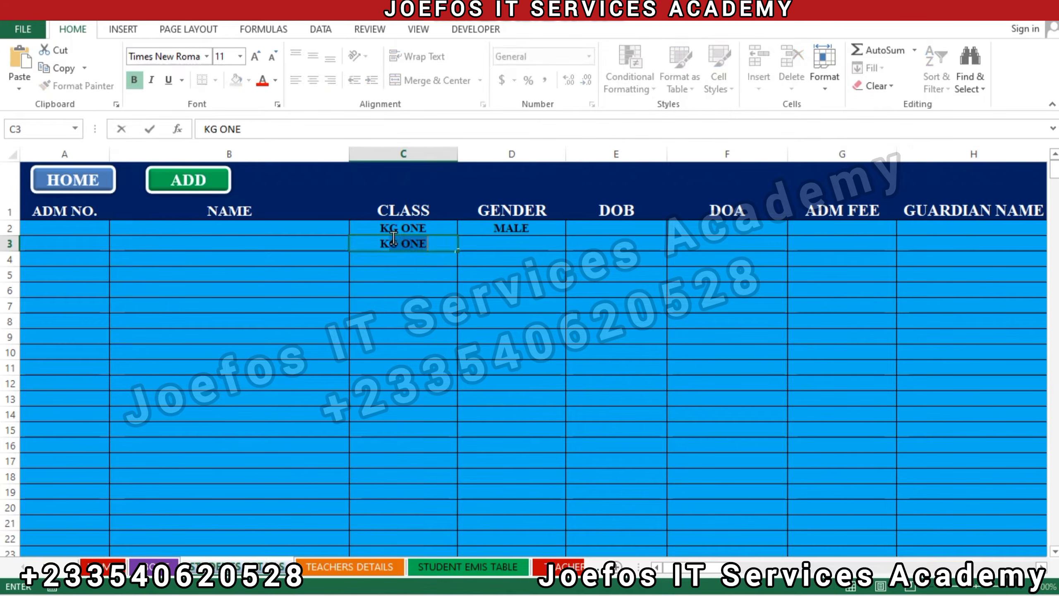
{"action": "left_click", "coordinate": [495, 247]}
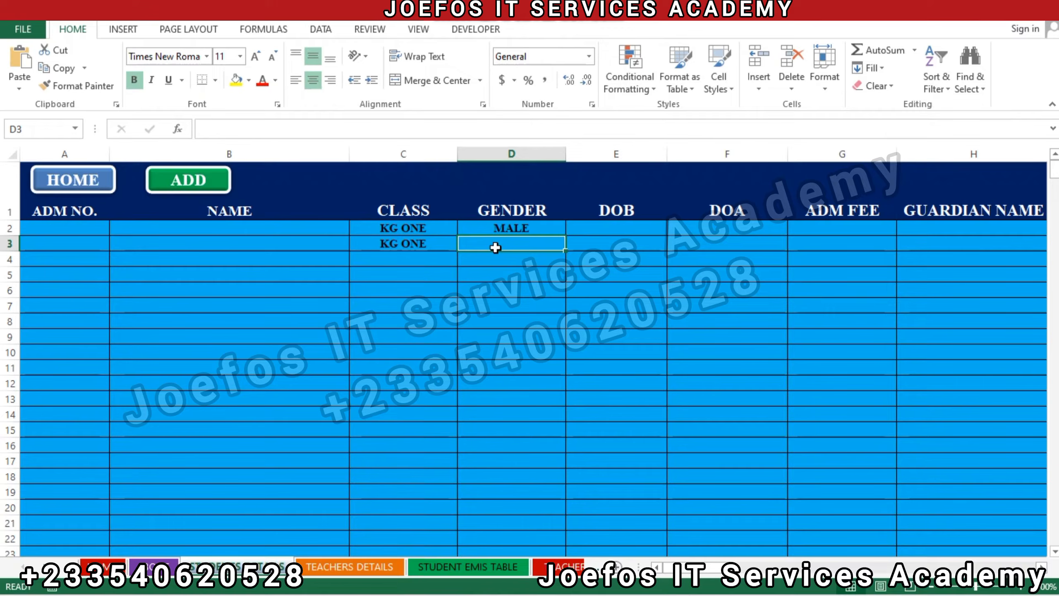
{"action": "type", "text": "MALE"}
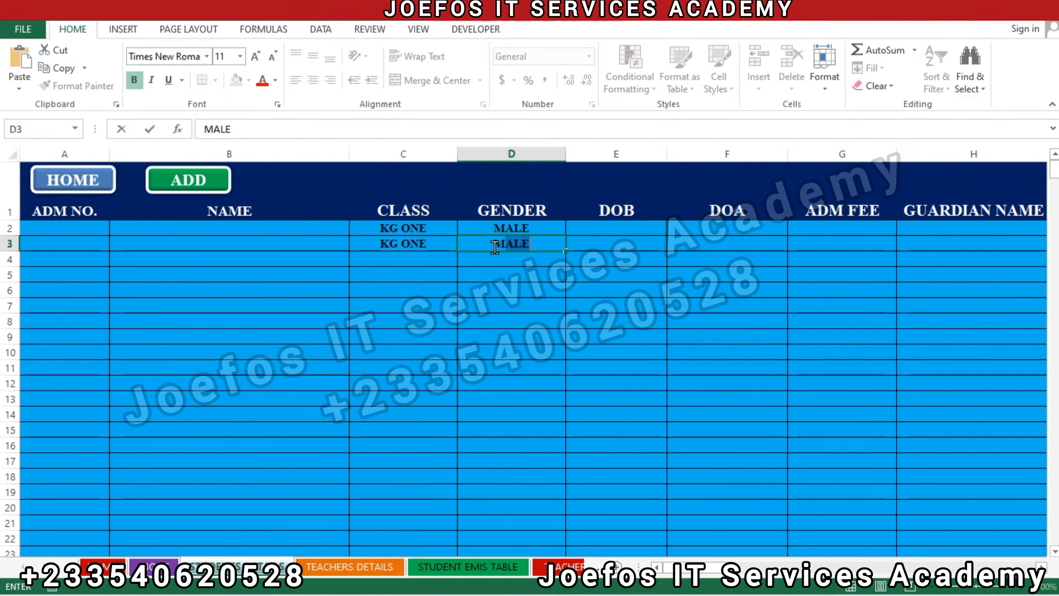
{"action": "key", "text": "Return"}
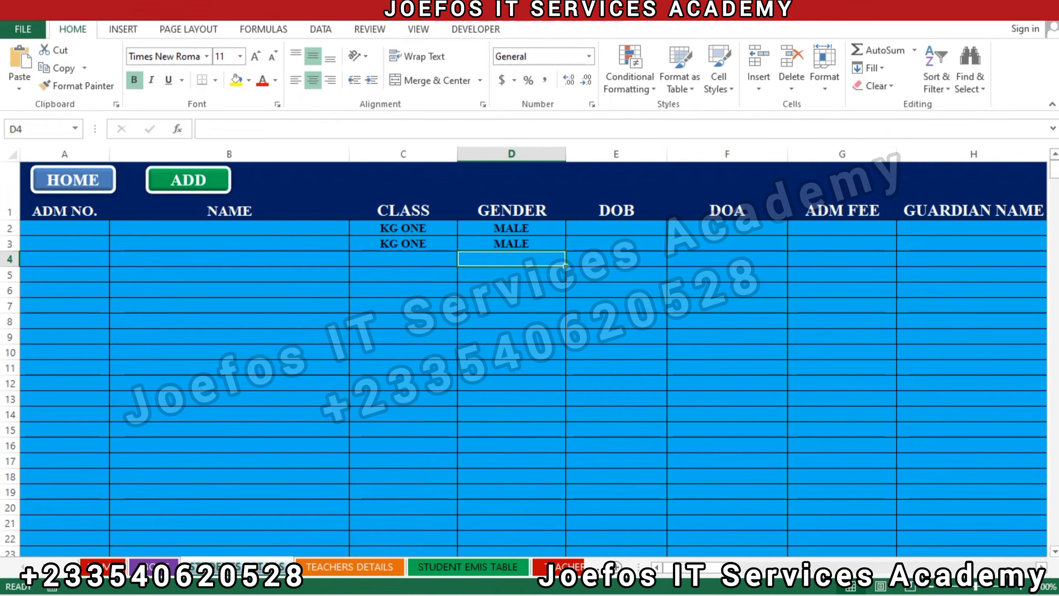
{"action": "left_click_drag", "start_coordinate": [1055, 169], "coordinate": [1054, 538]}
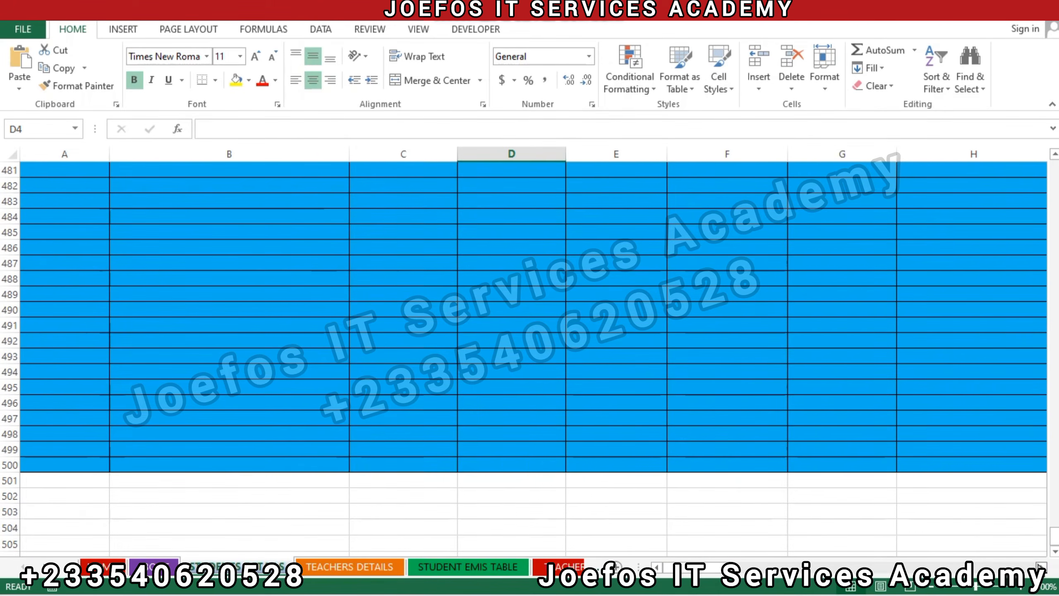
{"action": "scroll", "coordinate": [530, 317], "scroll_direction": "right", "scroll_amount": 6}
{"action": "left_click", "coordinate": [1041, 568]}
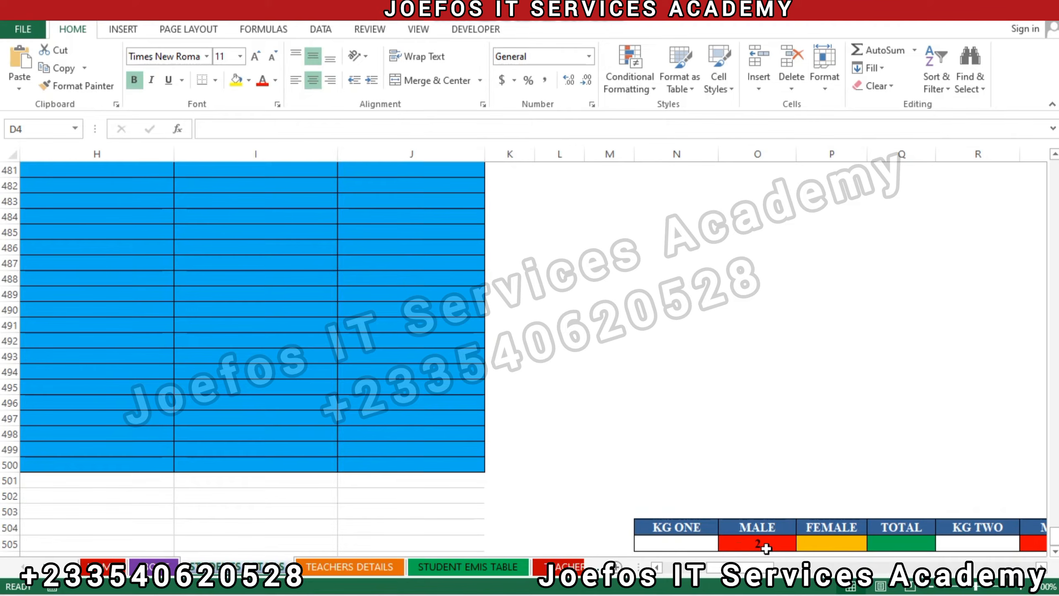
Step: Copy the COUNTIFS expression without its equals sign from cell O505 and leave the cell's formula intact
{"action": "left_click", "coordinate": [746, 544]}
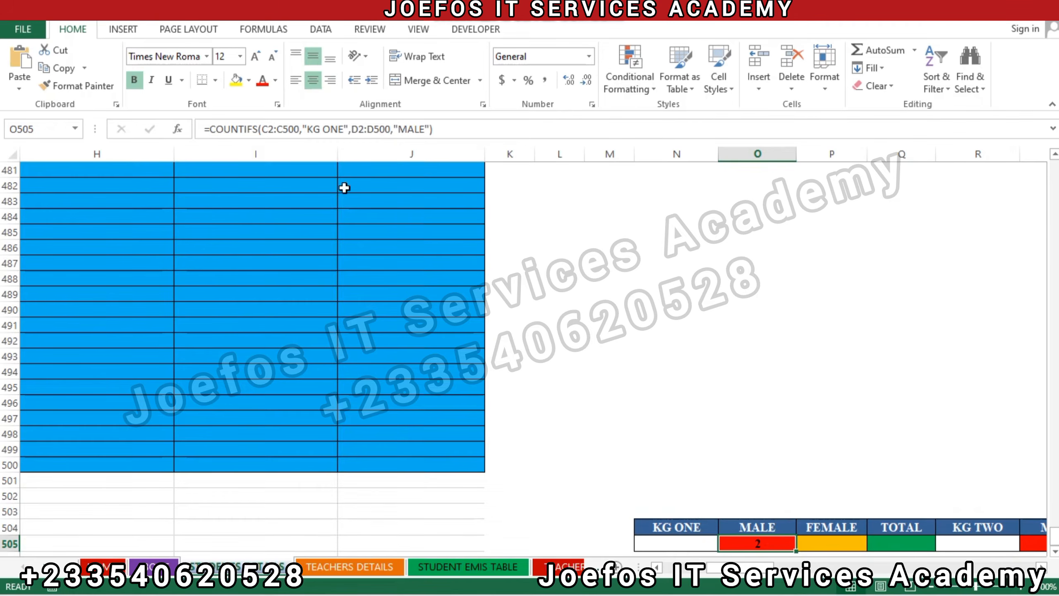
{"action": "left_click", "coordinate": [440, 129]}
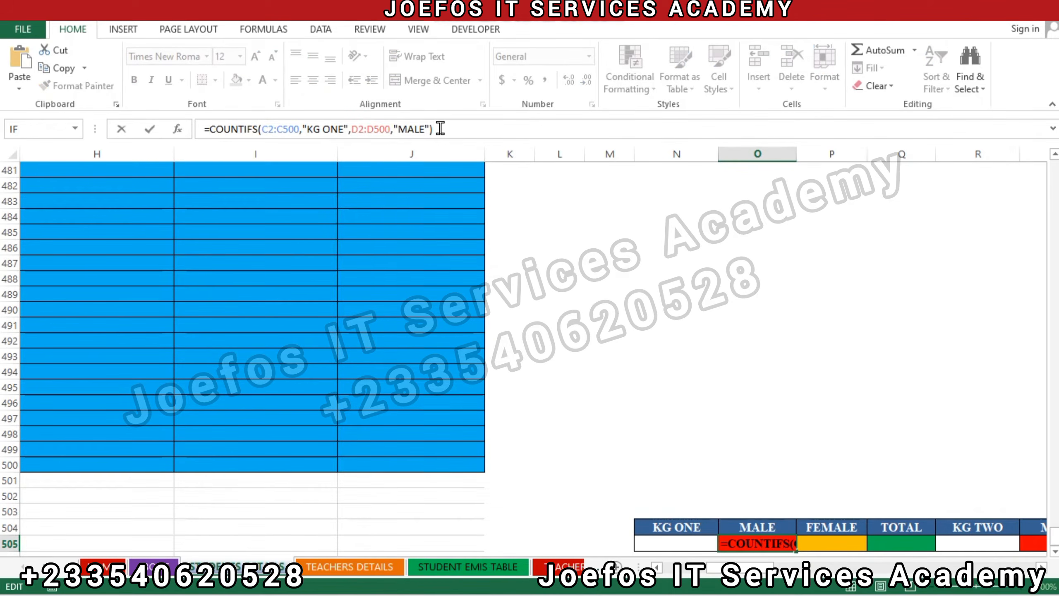
{"action": "left_click_drag", "start_coordinate": [440, 129], "coordinate": [257, 129]}
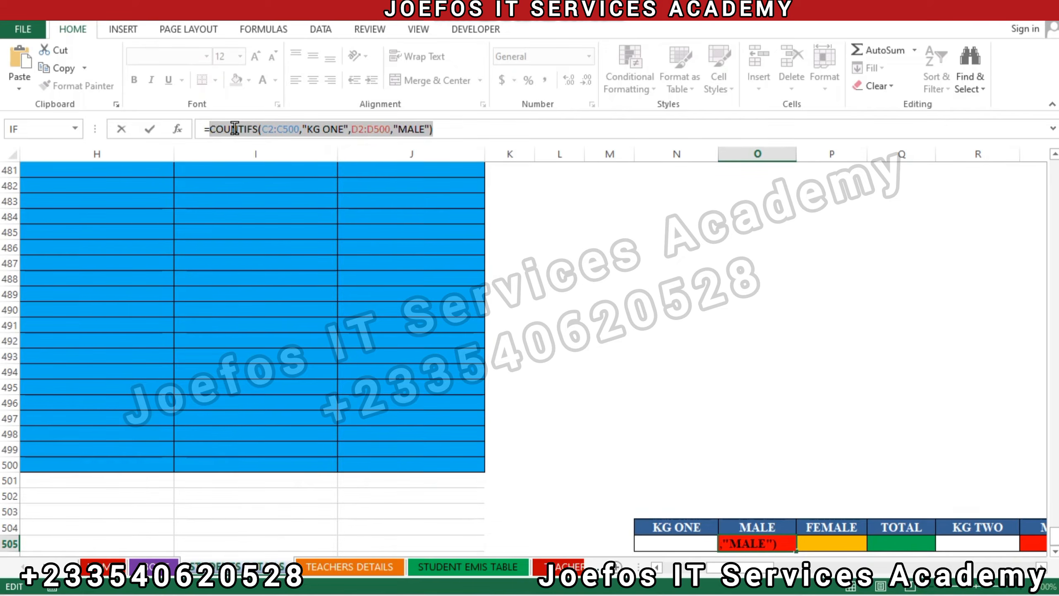
{"action": "left_click", "coordinate": [829, 541]}
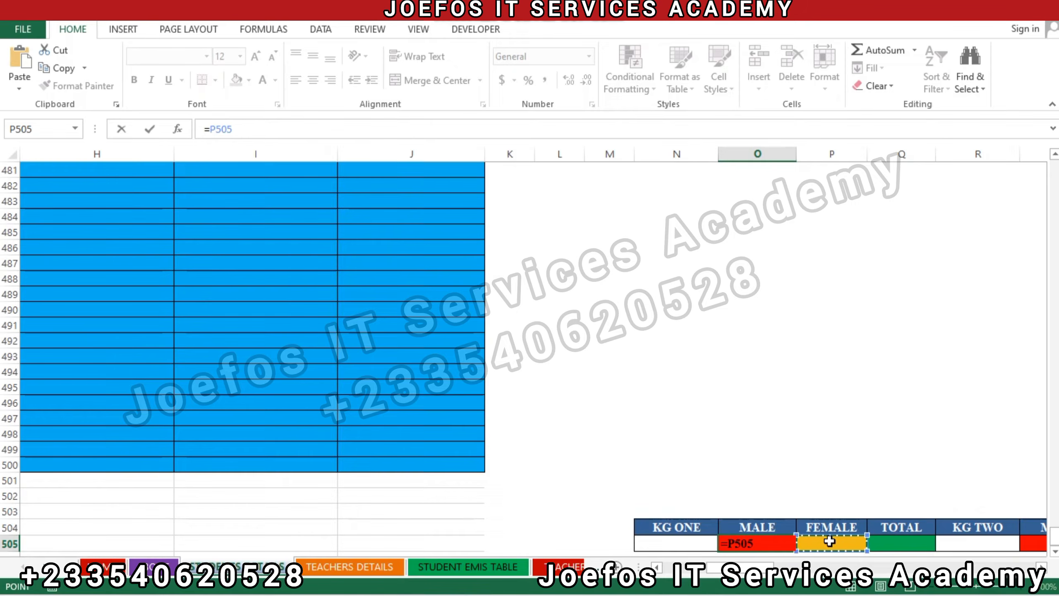
{"action": "left_click", "coordinate": [819, 480]}
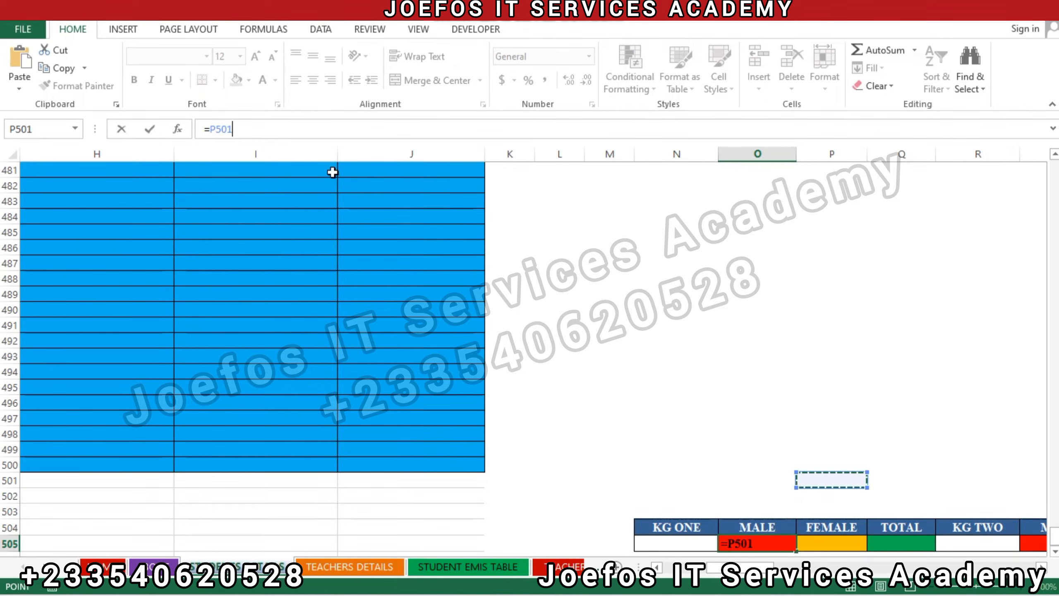
{"action": "key", "text": "Escape"}
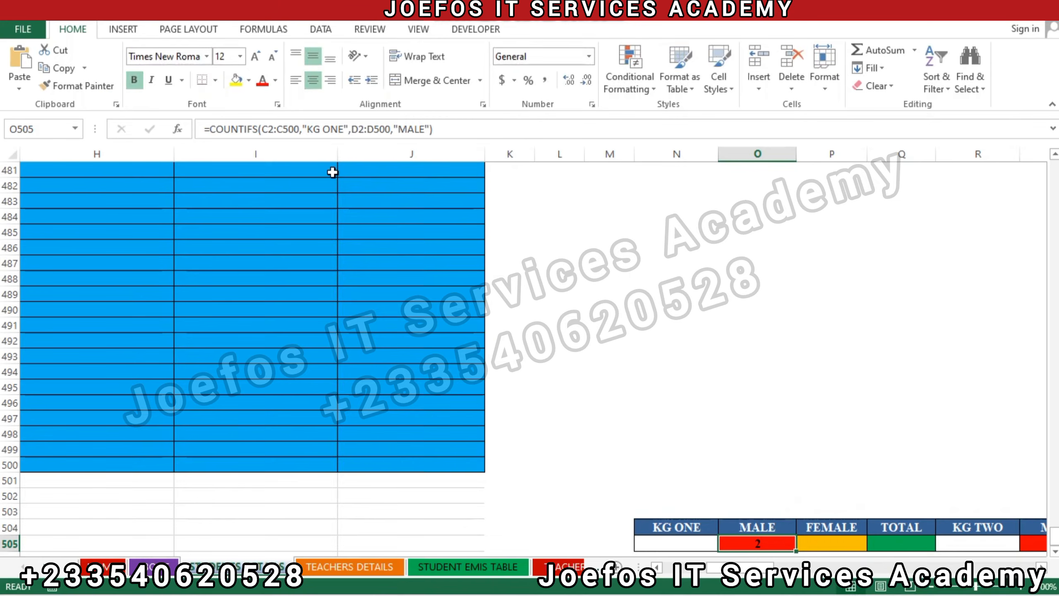
Step: Start a formula in P505, the KG ONE FEMALE cell, with an equals sign and paste the copied COUNTIFS expression
{"action": "left_click", "coordinate": [823, 545]}
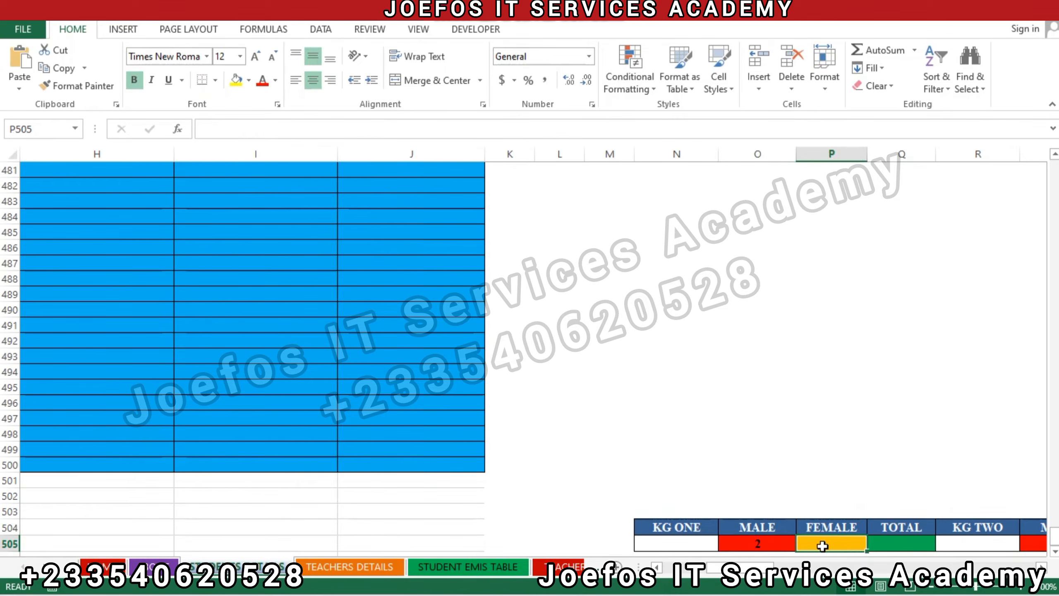
{"action": "type", "text": "="}
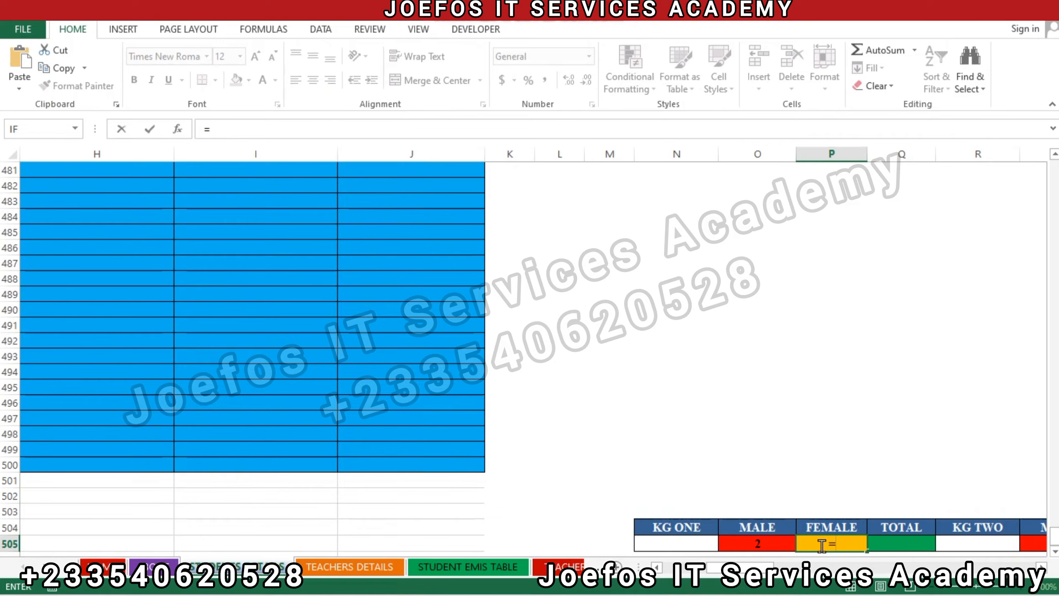
{"action": "key", "text": "ctrl+v"}
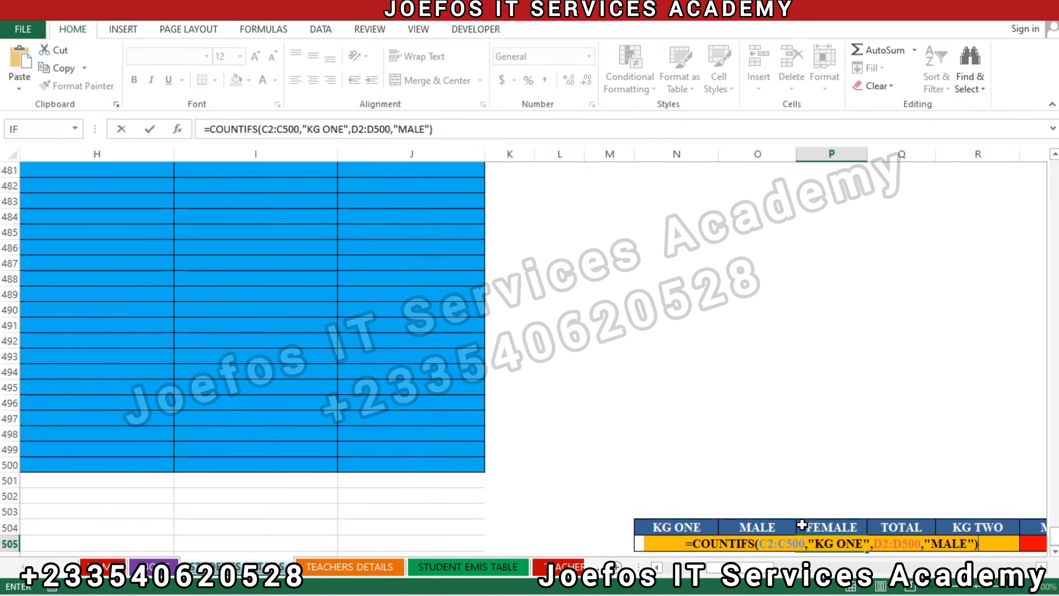
Step: Change the second criterion of the P505 formula to "FEMALE", keep its closing parenthesis and commit it
{"action": "left_click", "coordinate": [932, 540]}
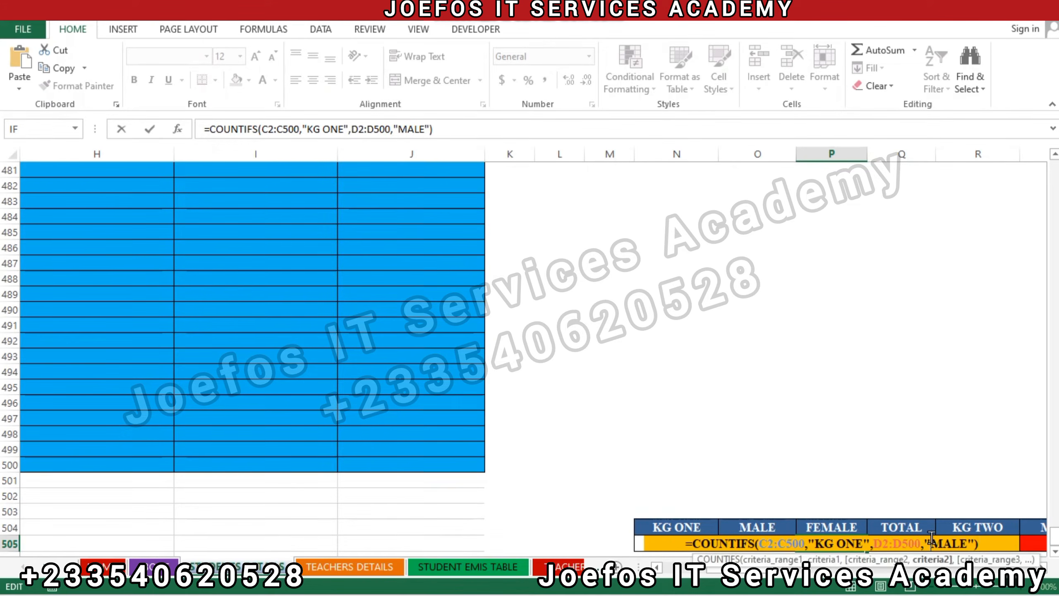
{"action": "type", "text": "FEM"}
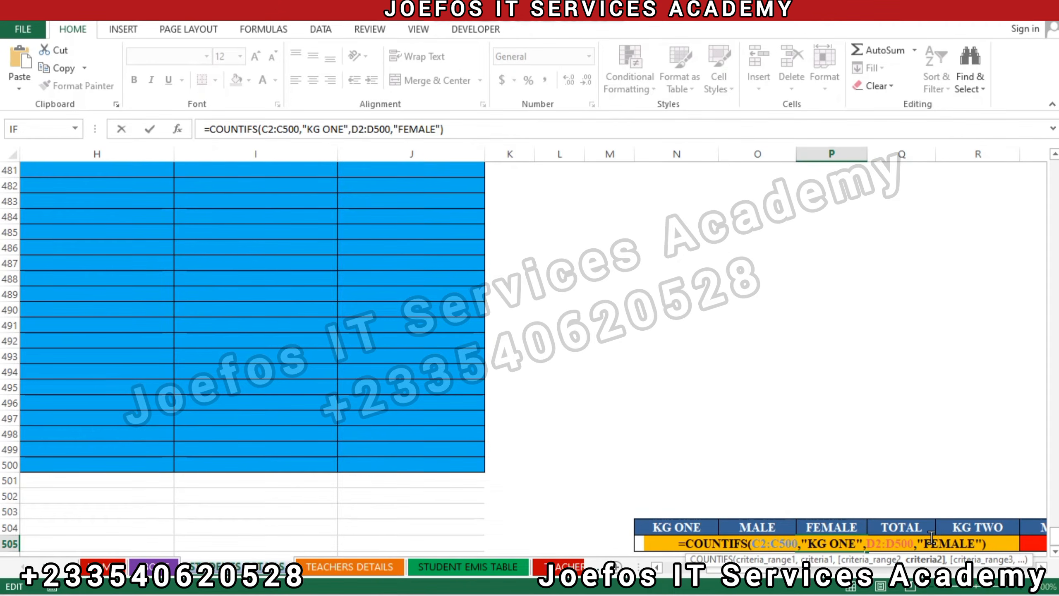
{"action": "key", "text": "BackSpace"}
{"action": "left_click", "coordinate": [995, 549]}
{"action": "key", "text": "BackSpace"}
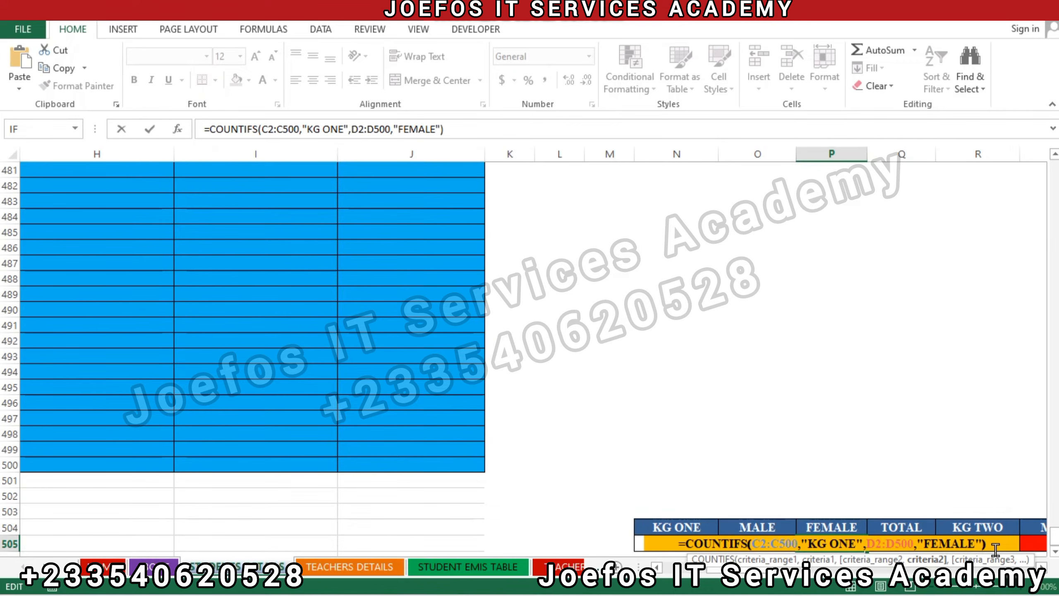
{"action": "type", "text": ")"}
{"action": "key", "text": "Return"}
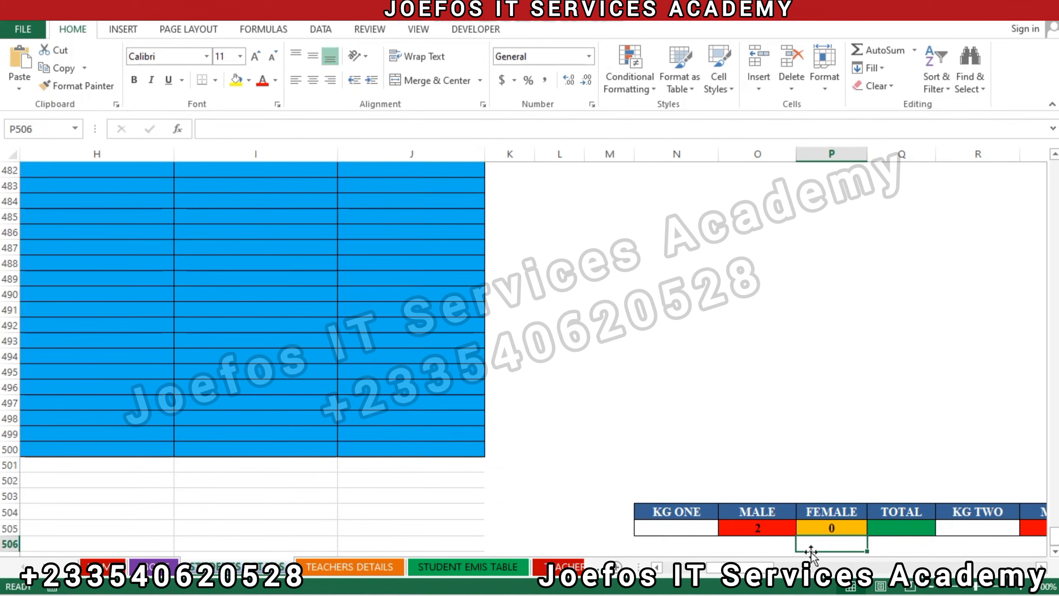
Step: Start a formula in S505, the KG TWO MALE cell, with an equals sign and paste the copied COUNTIFS expression
{"action": "left_click", "coordinate": [1042, 568]}
{"action": "left_click", "coordinate": [1042, 569]}
{"action": "left_click", "coordinate": [1043, 568]}
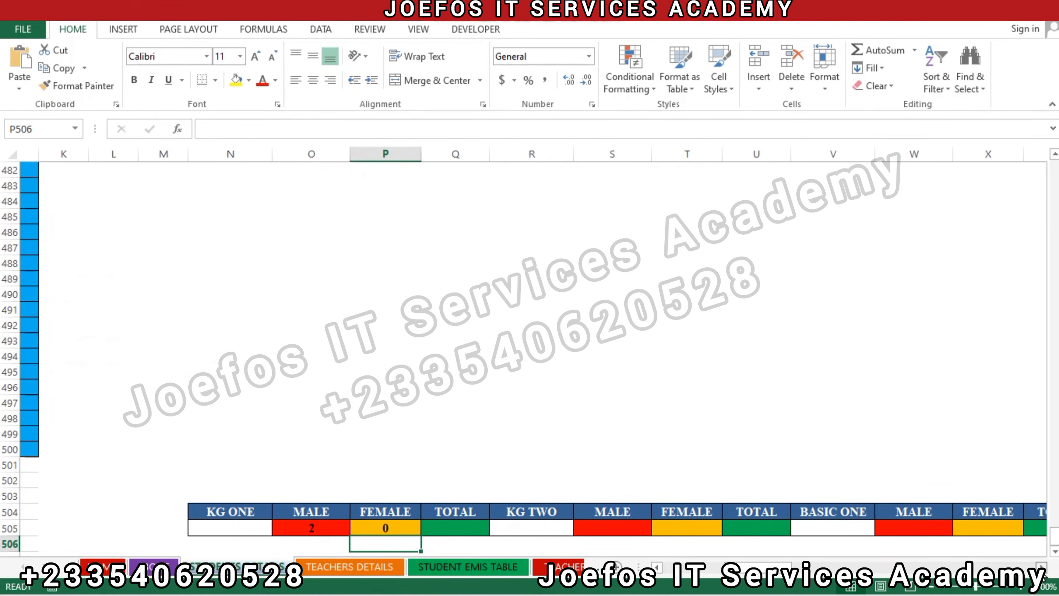
{"action": "left_click", "coordinate": [581, 525]}
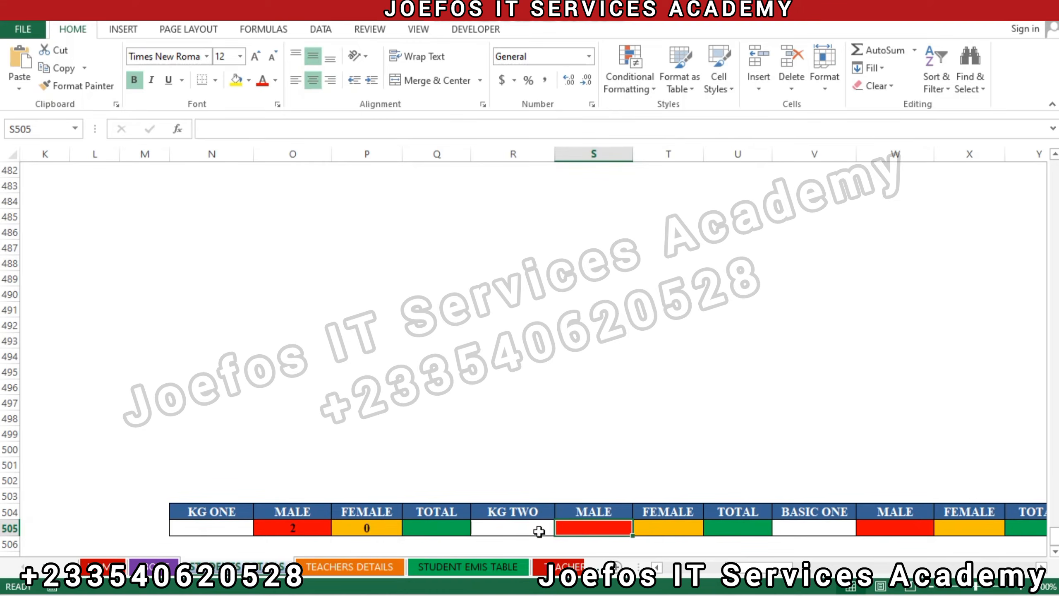
{"action": "type", "text": "="}
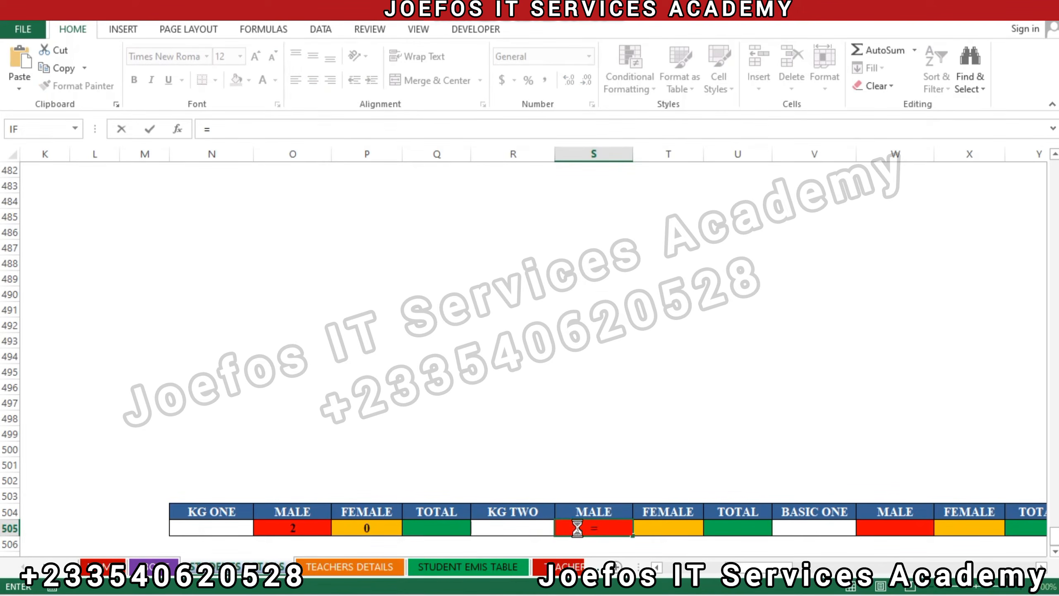
{"action": "key", "text": "ctrl+v"}
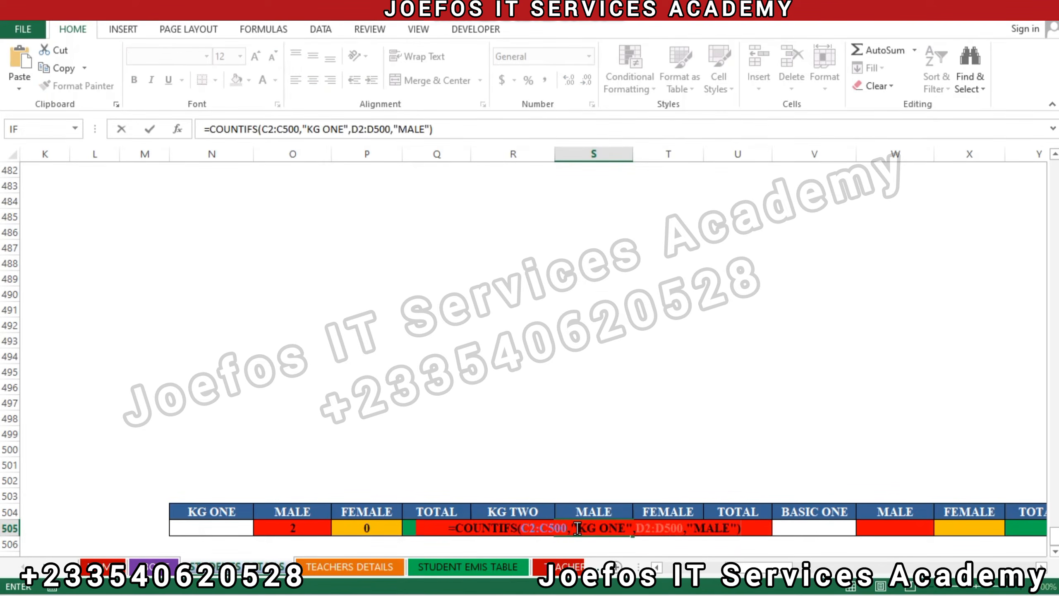
Step: Change the first criterion of the S505 formula to "KG TWO" and commit it
{"action": "left_click", "coordinate": [627, 523]}
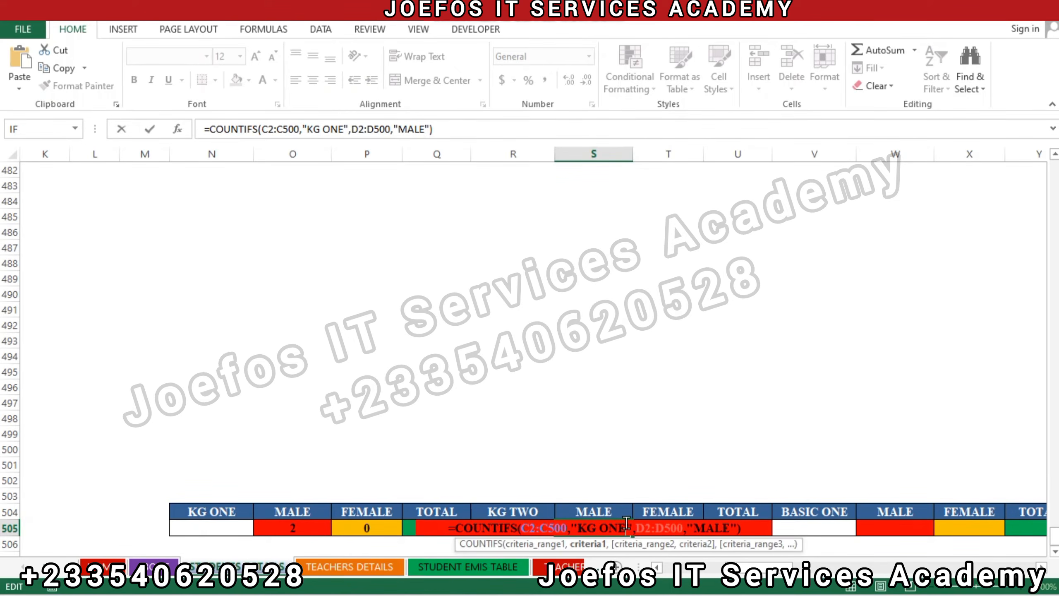
{"action": "key", "text": "BackSpace"}
{"action": "key", "text": "BackSpace"}
{"action": "key", "text": "BackSpace"}
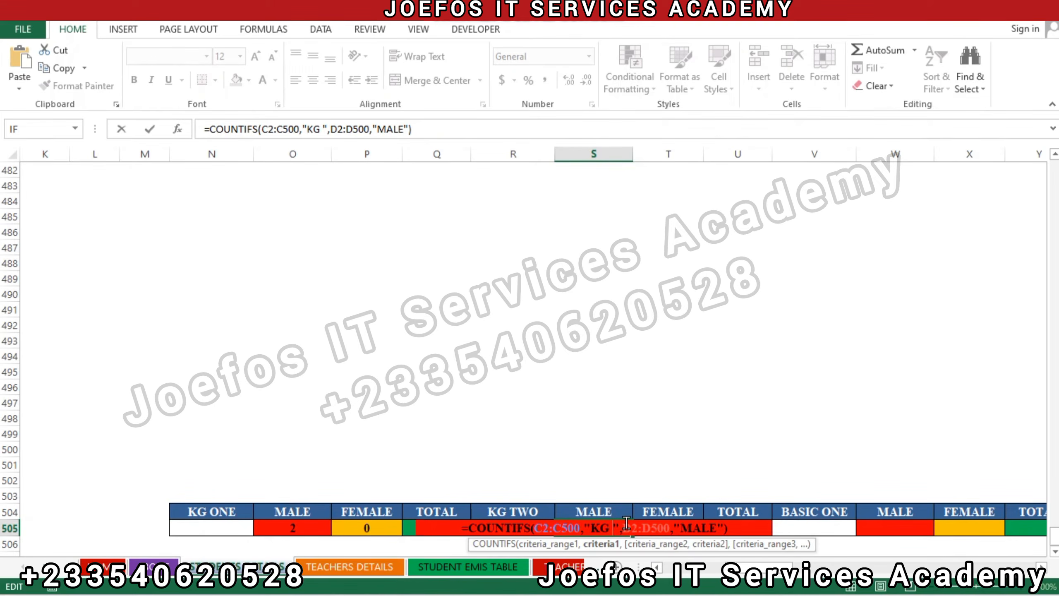
{"action": "type", "text": "TWO"}
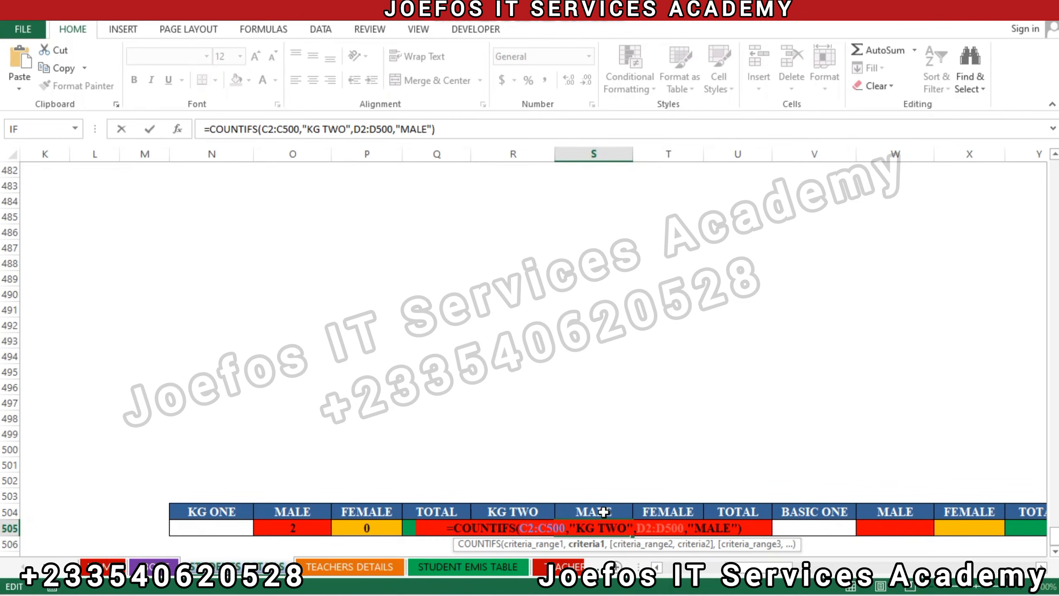
{"action": "left_click", "coordinate": [759, 533]}
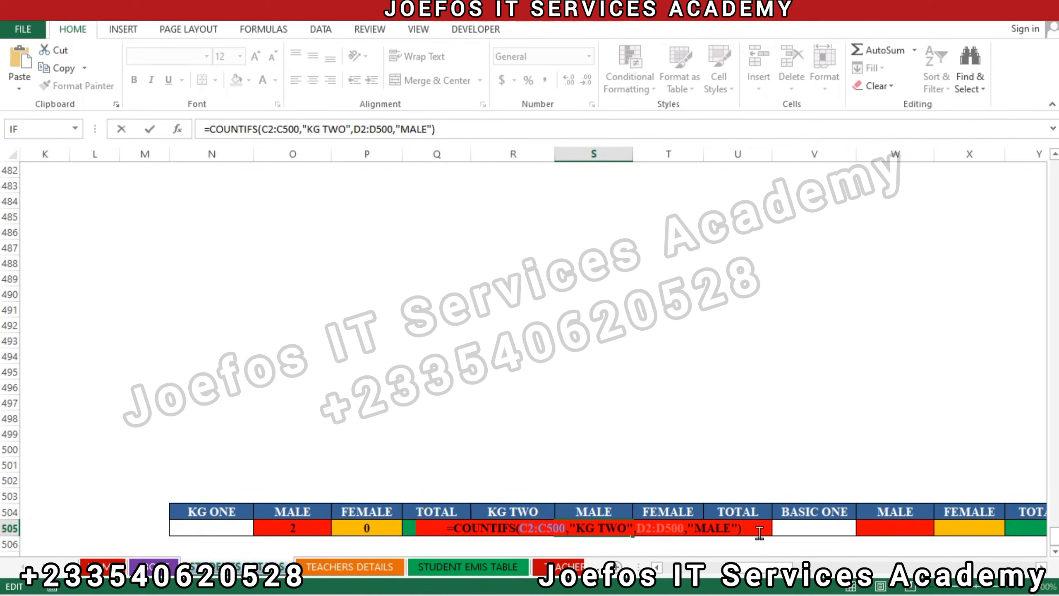
{"action": "key", "text": "Return"}
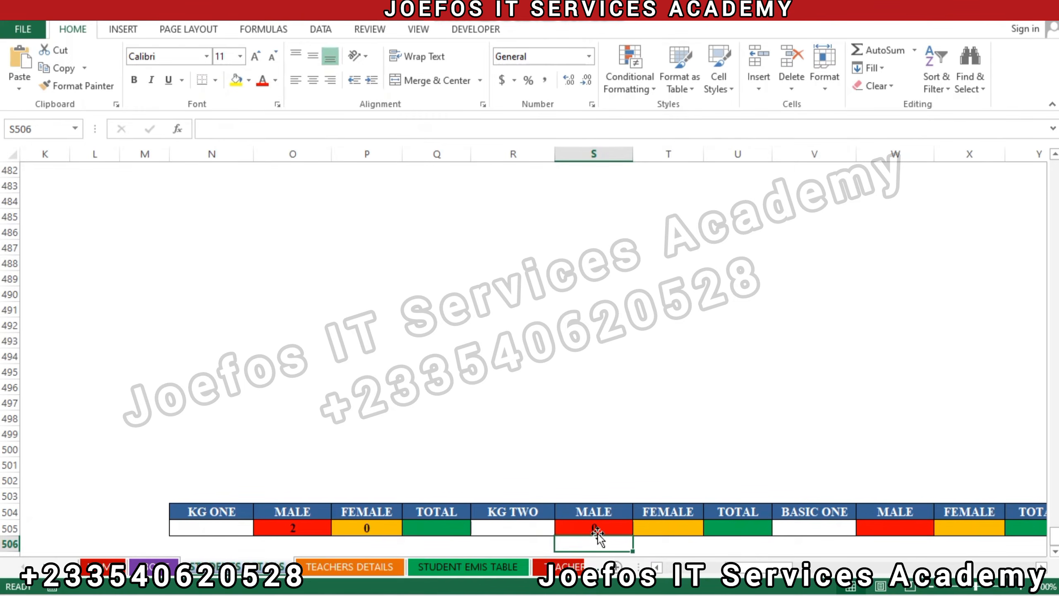
Step: Start a formula in T505, the KG TWO FEMALE cell, with an equals sign and paste the copied COUNTIFS expression
{"action": "left_click", "coordinate": [651, 528]}
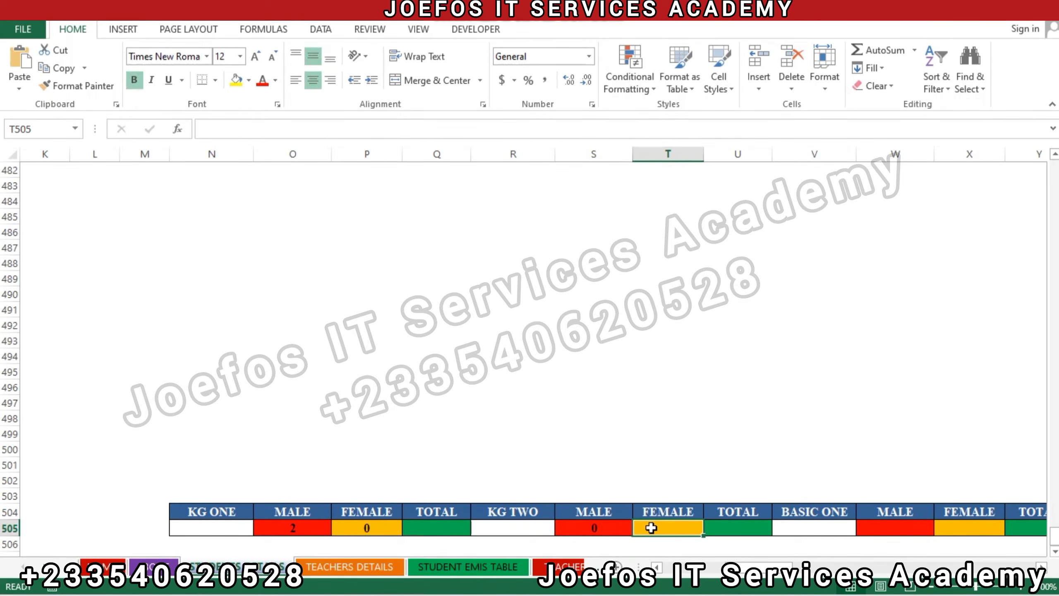
{"action": "type", "text": "="}
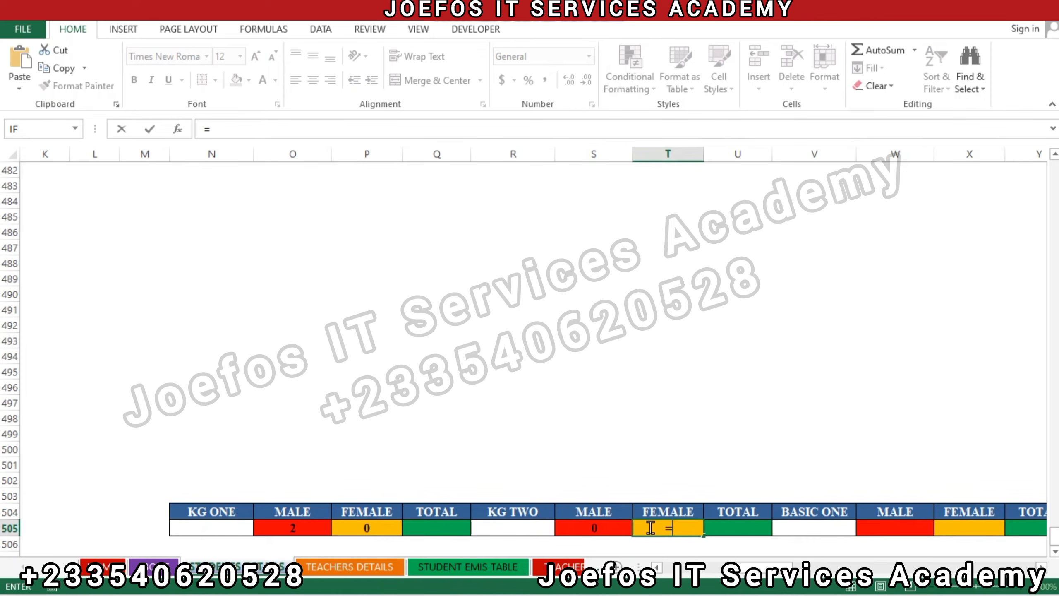
{"action": "type", "text": "v"}
{"action": "key", "text": "BackSpace"}
{"action": "key", "text": "ctrl+v"}
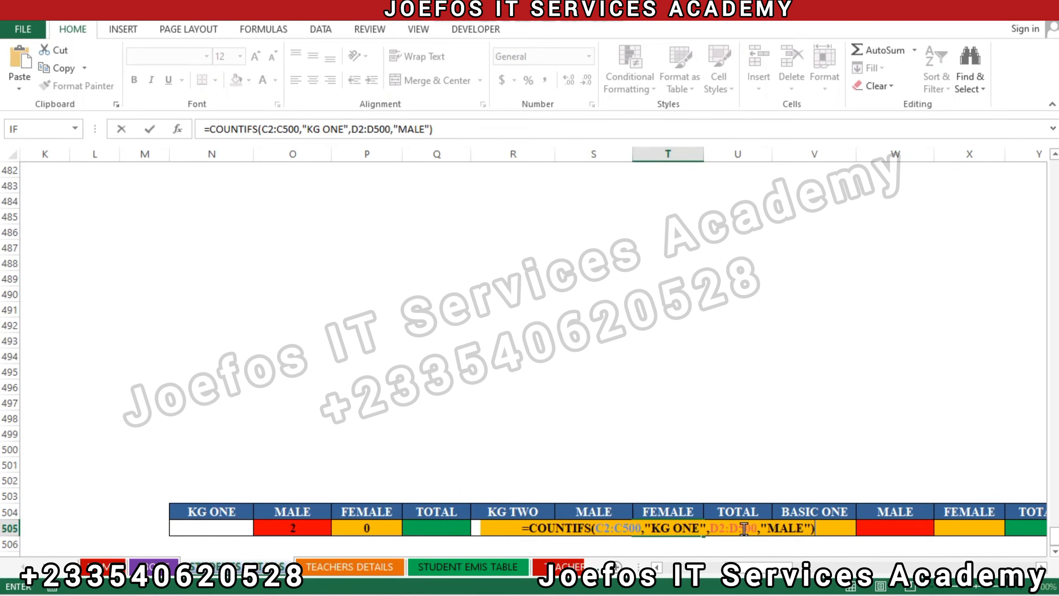
Step: Change the criteria of the T505 formula to "KG TWO" and "FEMALE" and commit it
{"action": "left_click", "coordinate": [696, 528]}
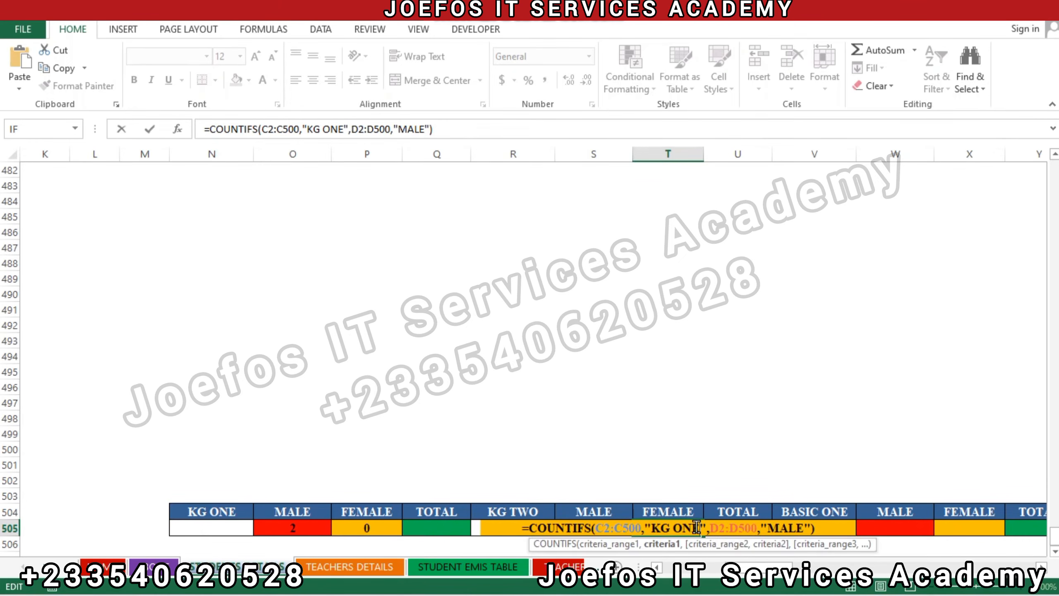
{"action": "key", "text": "BackSpace"}
{"action": "key", "text": "BackSpace"}
{"action": "key", "text": "BackSpace"}
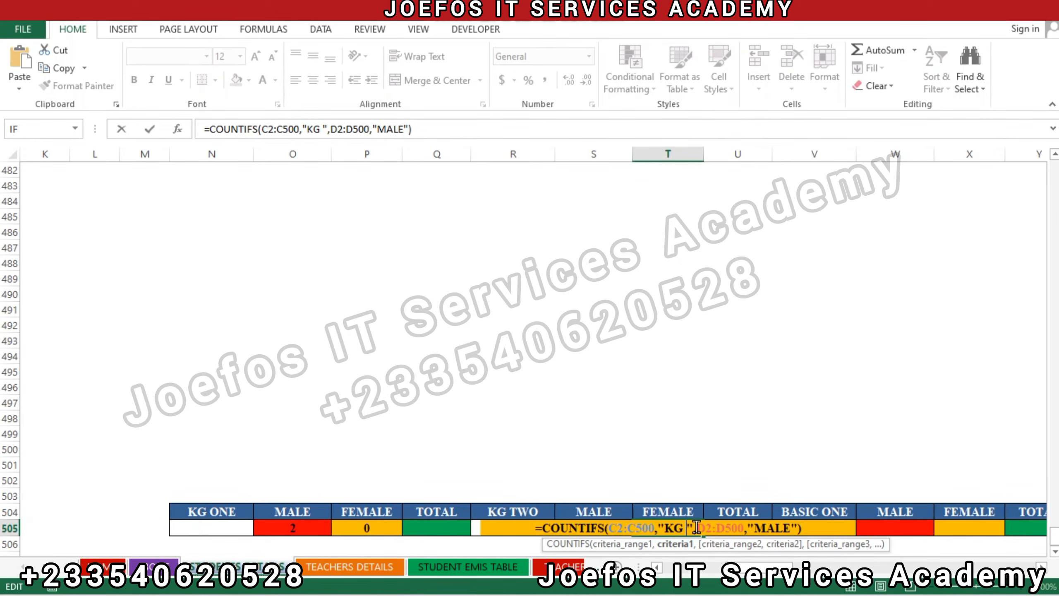
{"action": "type", "text": "TWO"}
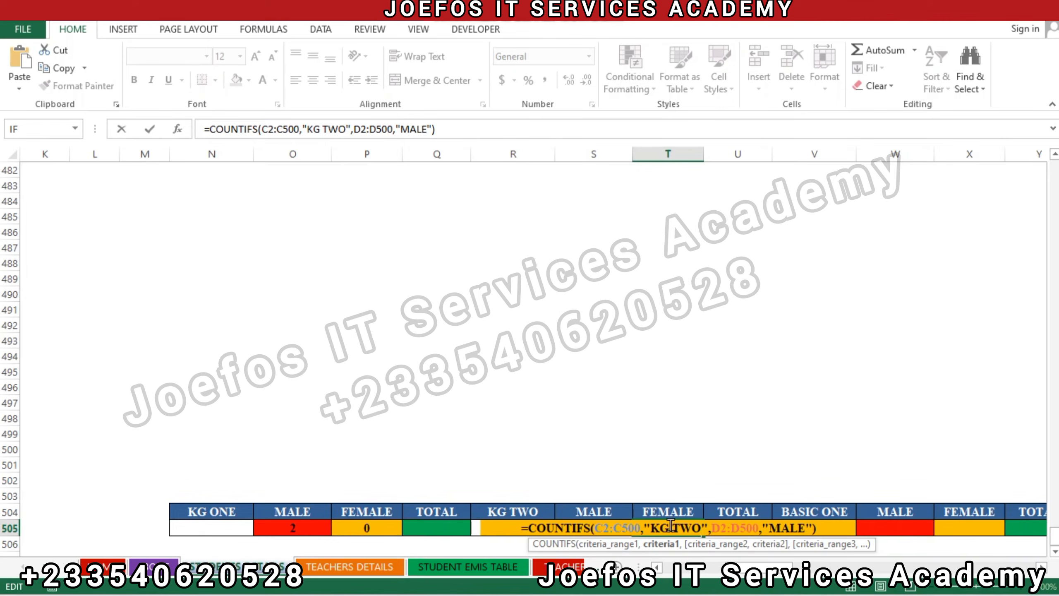
{"action": "left_click", "coordinate": [771, 528]}
{"action": "type", "text": "FE"}
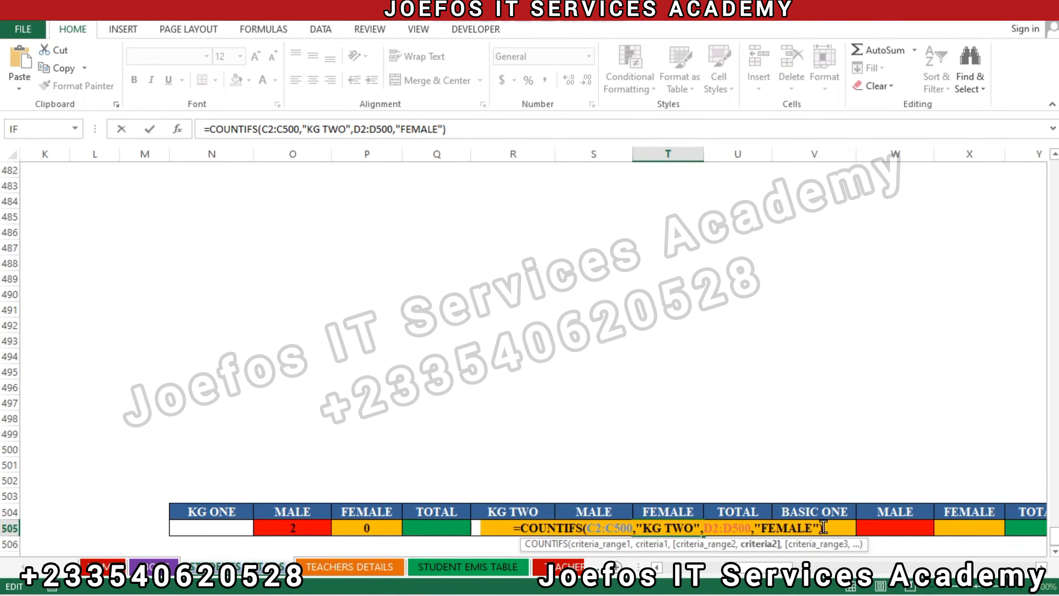
{"action": "key", "text": "Return"}
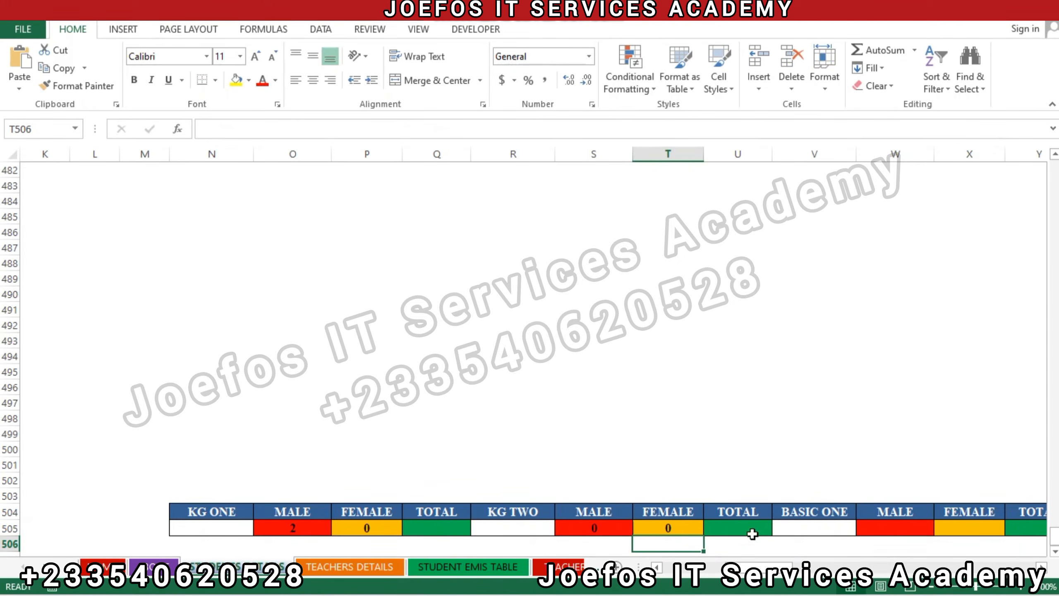
Step: Start a formula in W505, the BASIC ONE MALE cell, with an equals sign and paste the copied COUNTIFS expression
{"action": "left_click", "coordinate": [888, 530]}
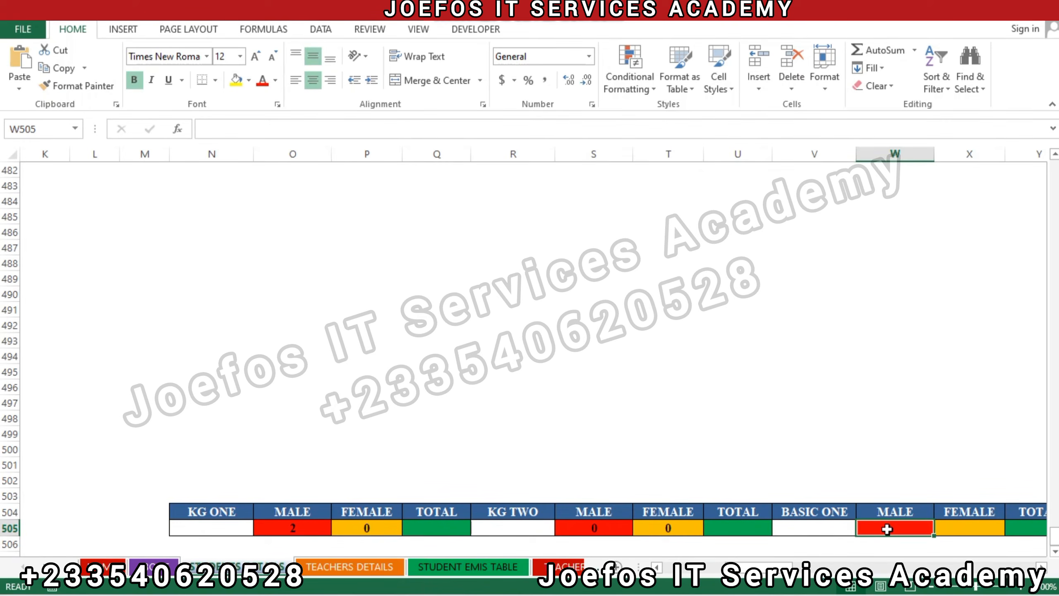
{"action": "type", "text": "="}
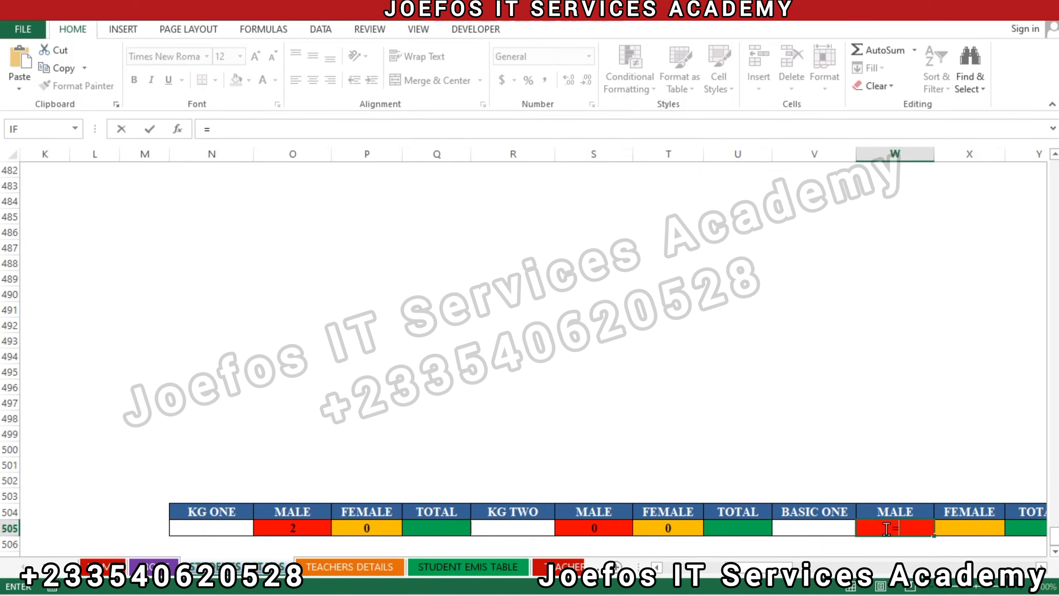
{"action": "type", "text": "COUNTIFS(C2:C500,\"KG ONE\",D2:D500,\"MALE\")"}
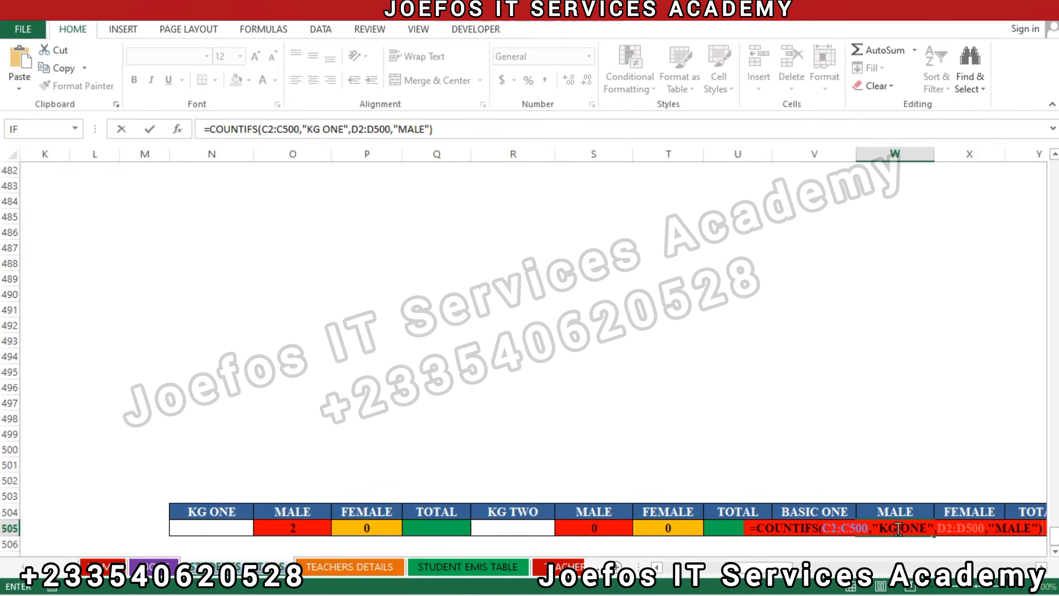
Step: Try to change the first criterion of the W505 formula to BASIC ONE and commit it
{"action": "left_click", "coordinate": [898, 529]}
{"action": "key", "text": "BackSpace"}
{"action": "key", "text": "BackSpace"}
{"action": "key", "text": "BackSpace"}
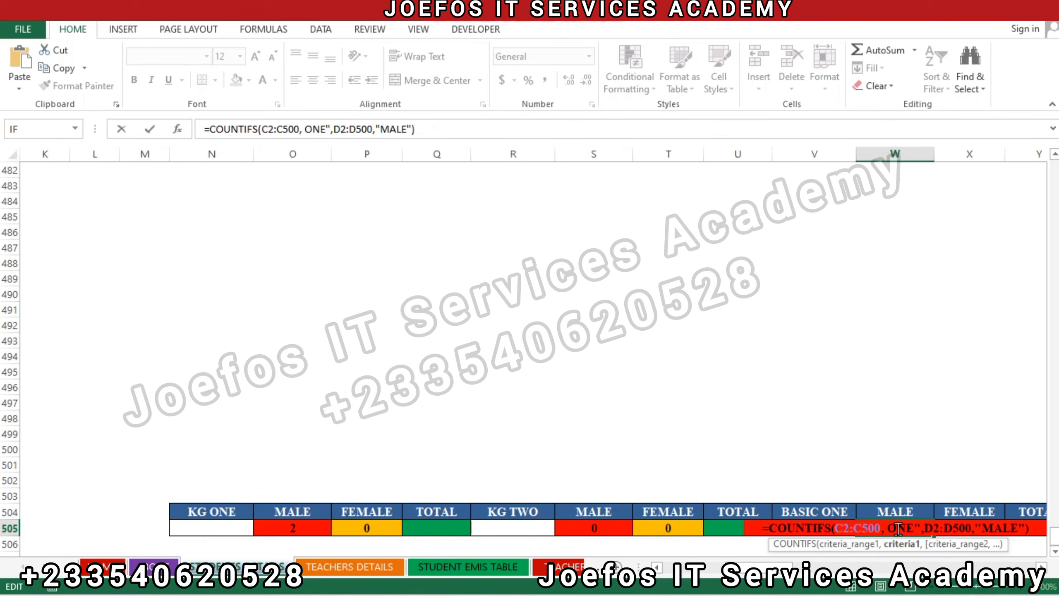
{"action": "type", "text": "BS"}
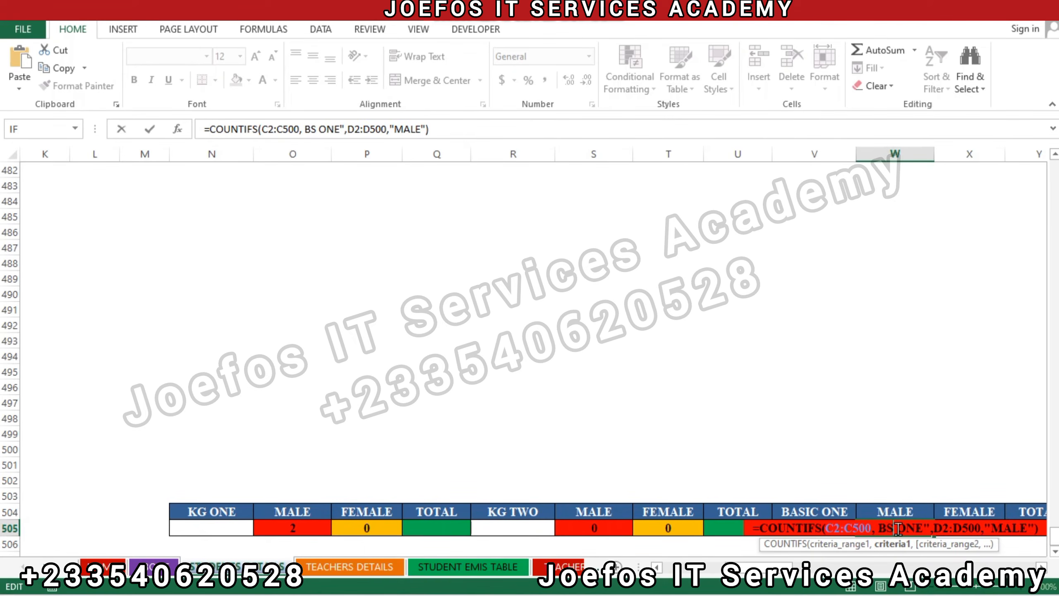
{"action": "key", "text": "BackSpace"}
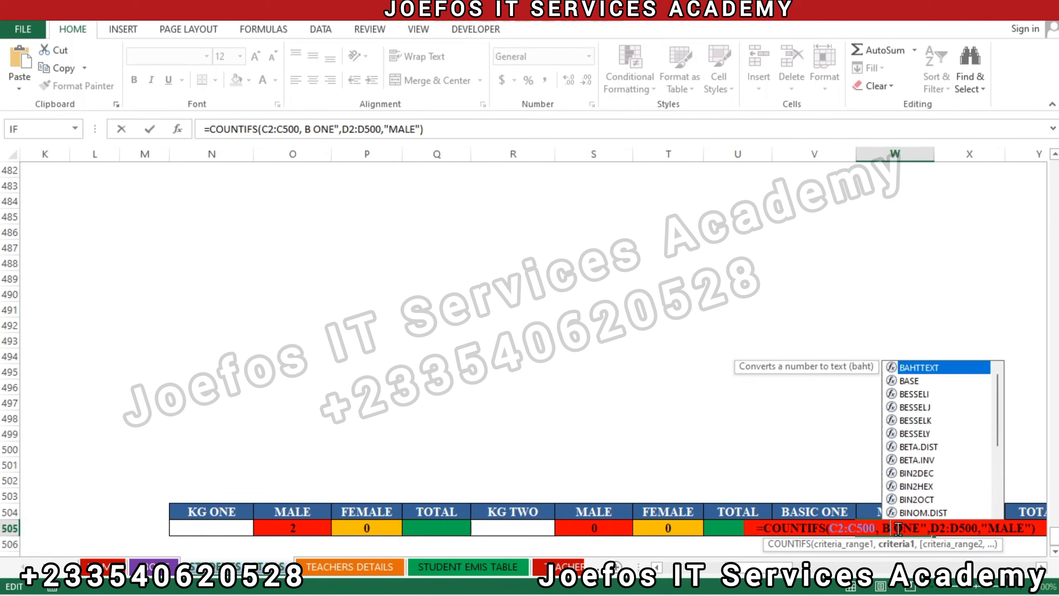
{"action": "type", "text": "ASI"}
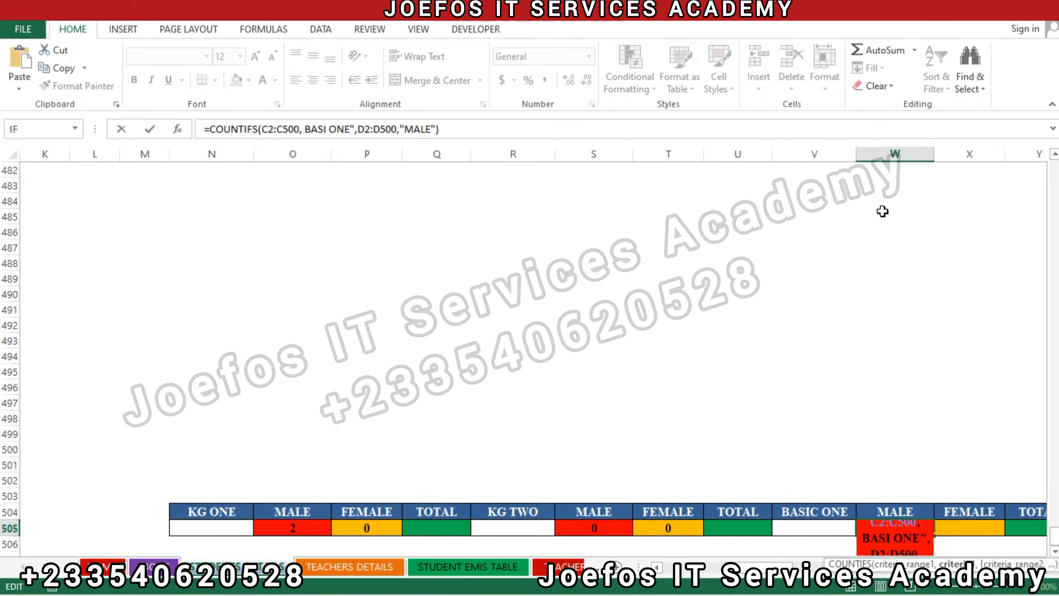
{"action": "type", "text": "C"}
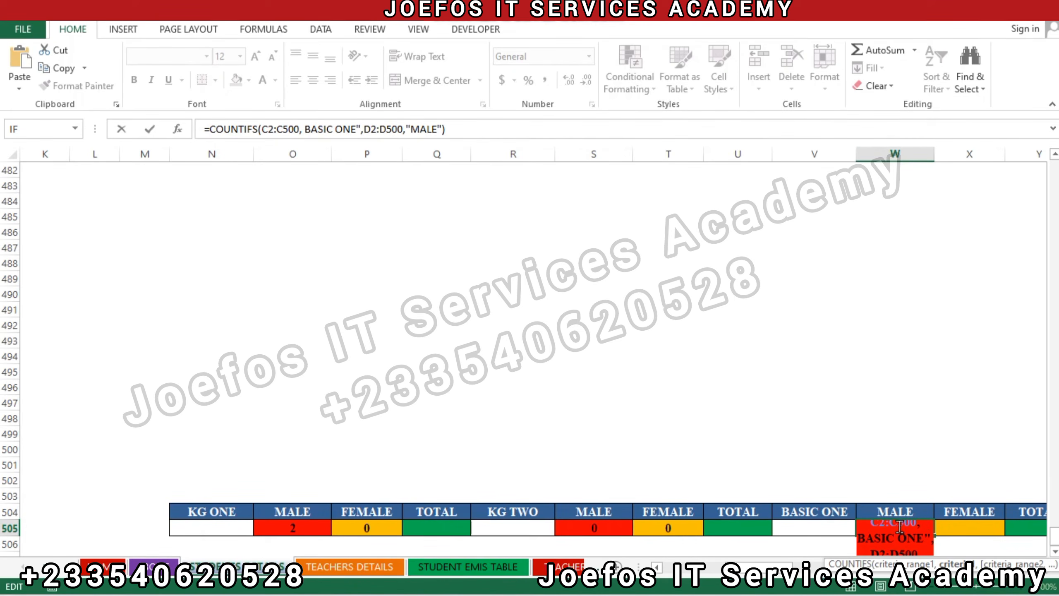
{"action": "left_click", "coordinate": [858, 536]}
{"action": "key", "text": "BackSpace"}
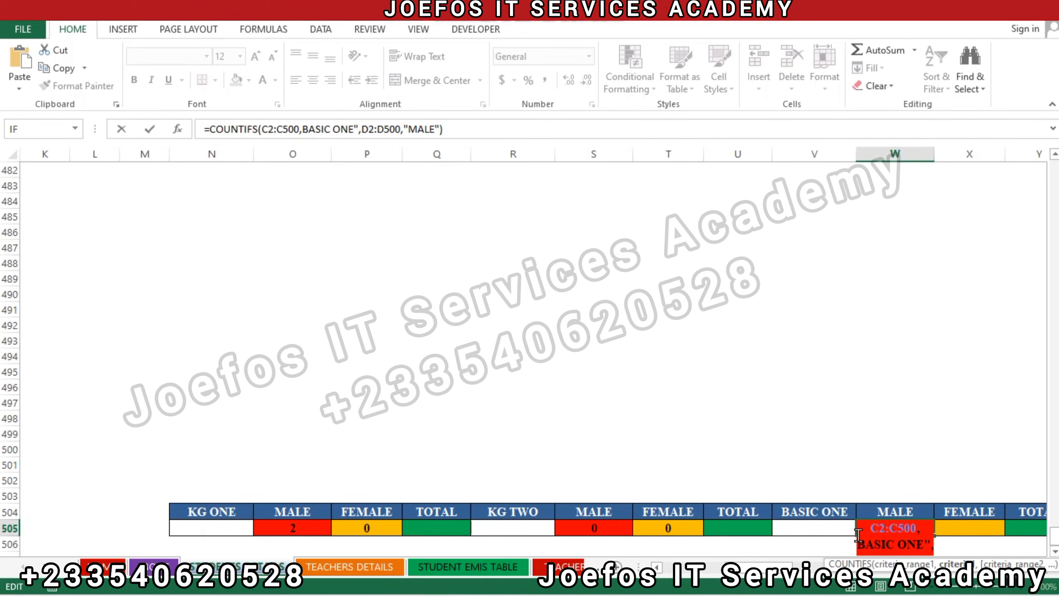
{"action": "key", "text": "Return"}
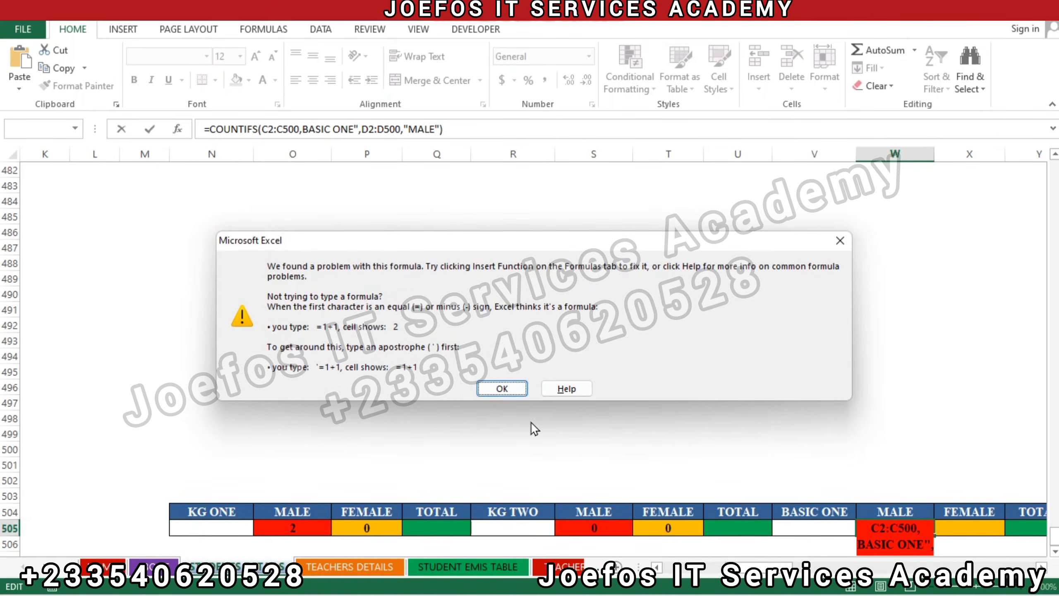
{"action": "left_click", "coordinate": [502, 388]}
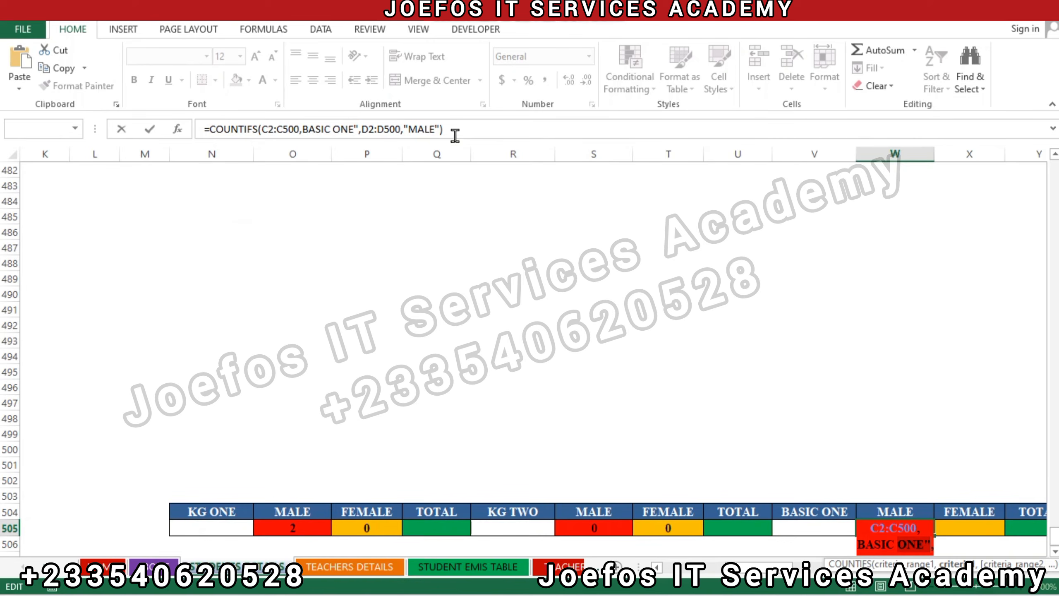
Step: Replace the faulty W505 formula with a freshly pasted COUNTIFS expression after an equals sign, and cancel the entry
{"action": "left_click_drag", "start_coordinate": [444, 130], "coordinate": [293, 112]}
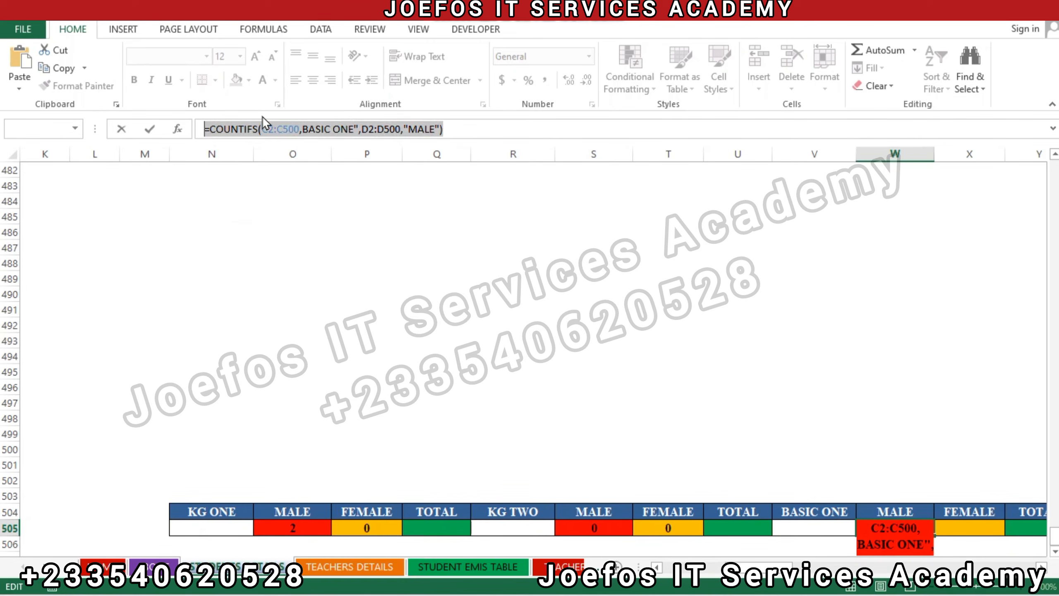
{"action": "key", "text": "BackSpace"}
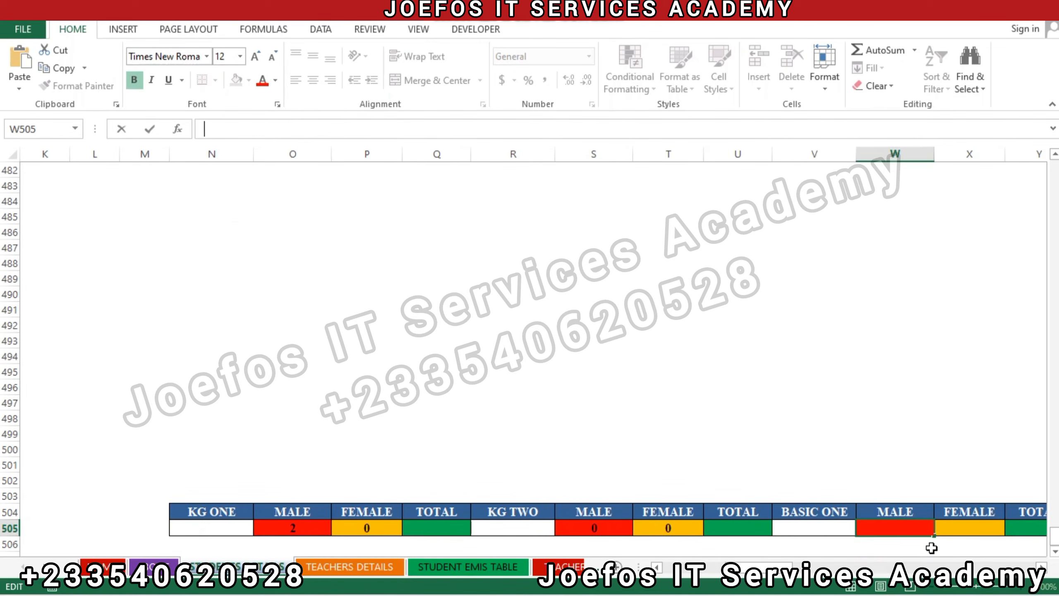
{"action": "type", "text": "="}
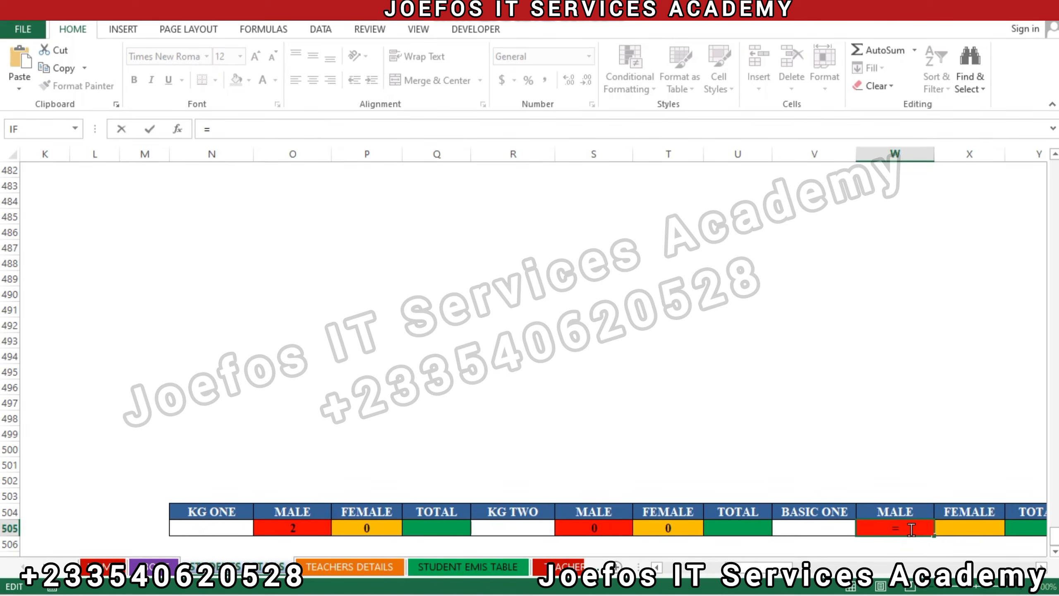
{"action": "type", "text": "COUNTIFS(C2:C500,\"KG ONE\",D2:D500,\"MALE\")"}
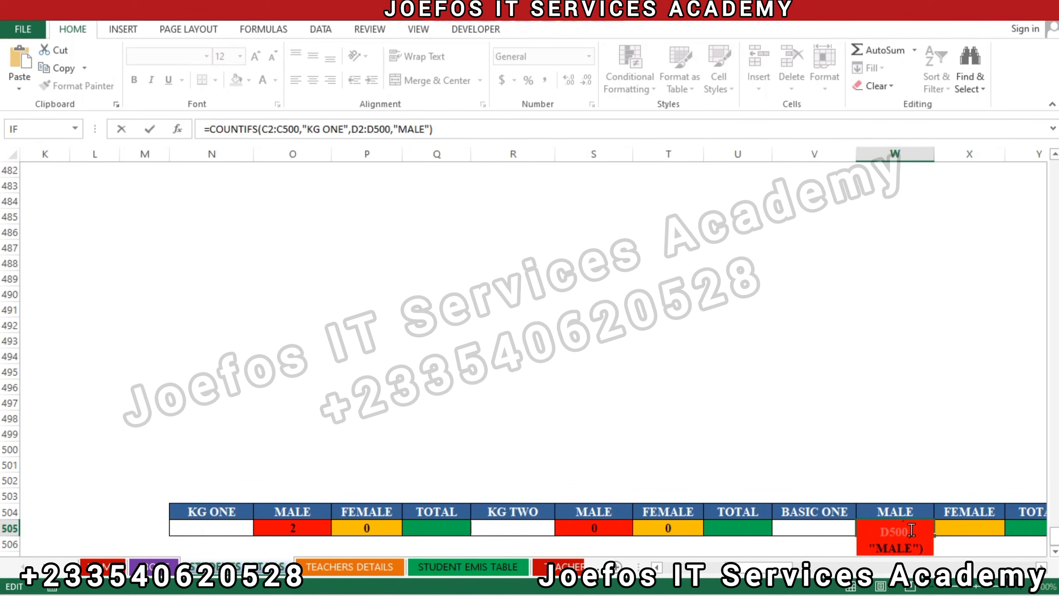
{"action": "left_click", "coordinate": [415, 131]}
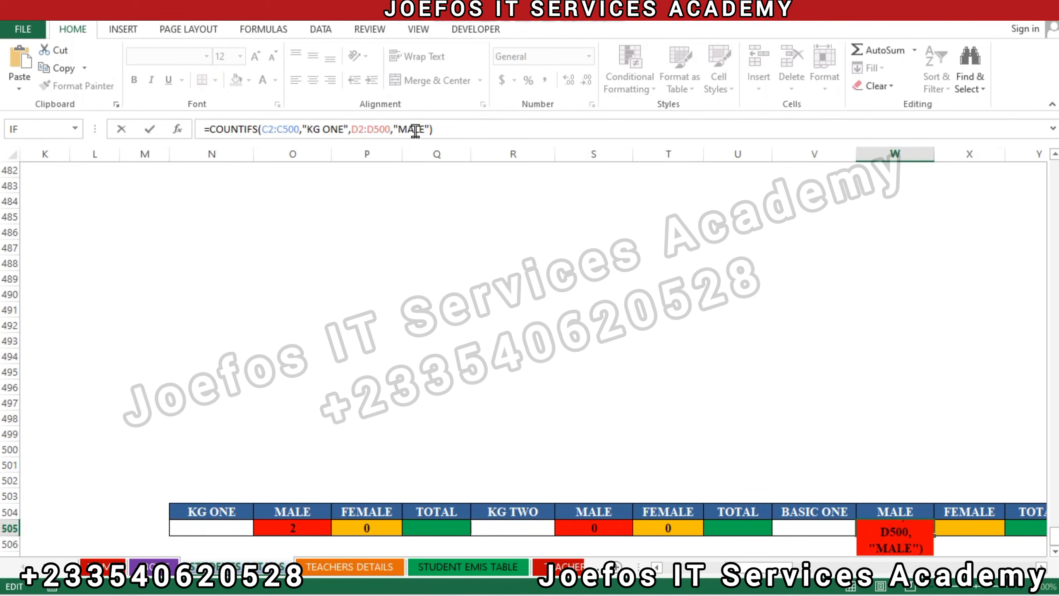
{"action": "left_click_drag", "start_coordinate": [433, 130], "coordinate": [167, 142]}
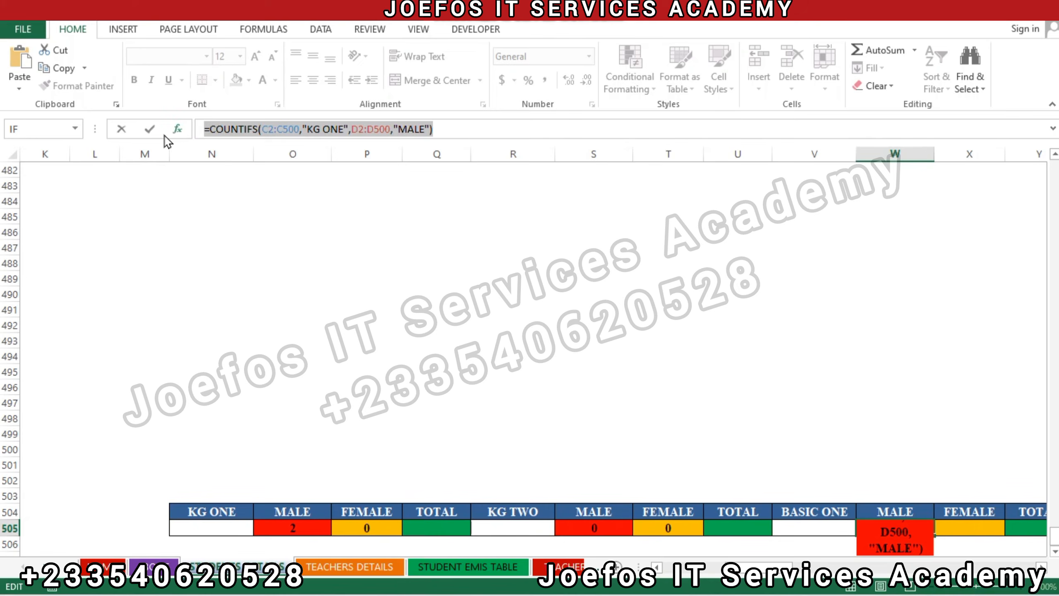
{"action": "key", "text": "Escape"}
Step: Copy the COUNTIFS expression without its equals sign from cell T505 and leave the cell's formula intact
{"action": "left_click", "coordinate": [658, 528]}
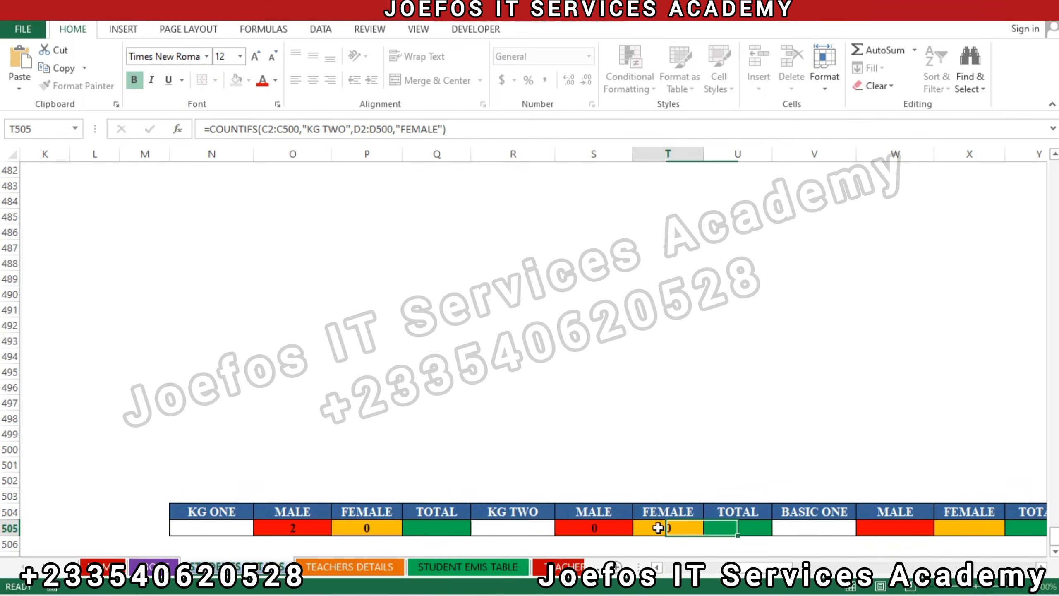
{"action": "double_click", "coordinate": [658, 528]}
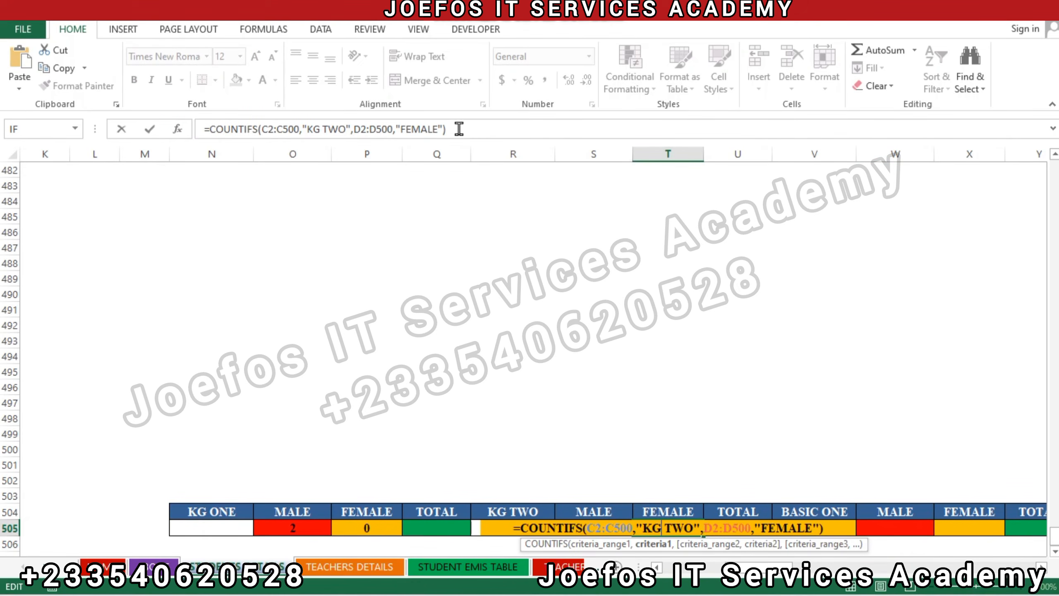
{"action": "left_click_drag", "start_coordinate": [460, 129], "coordinate": [211, 127]}
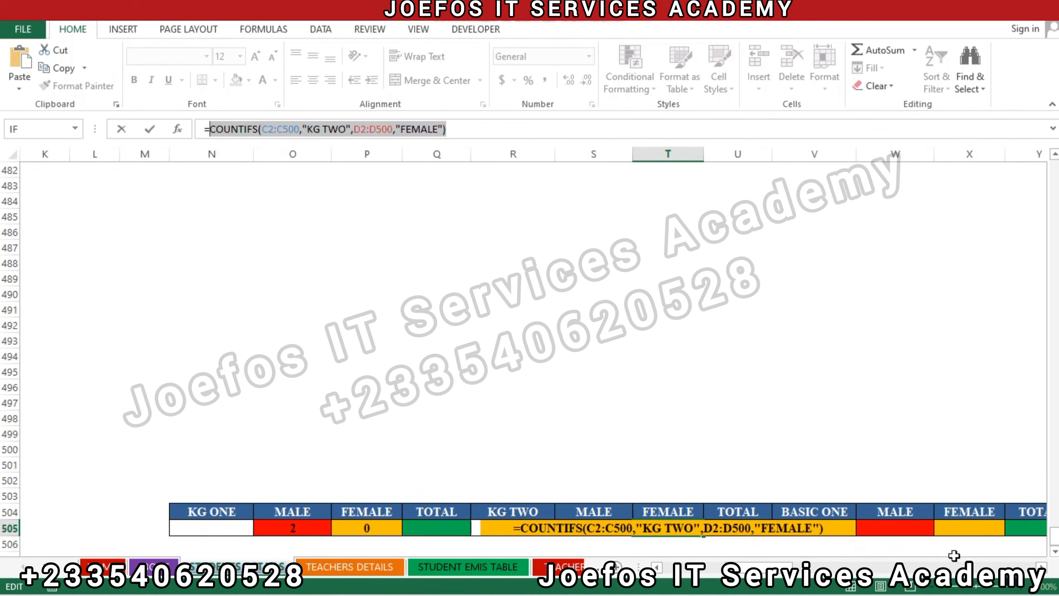
{"action": "left_click", "coordinate": [896, 534]}
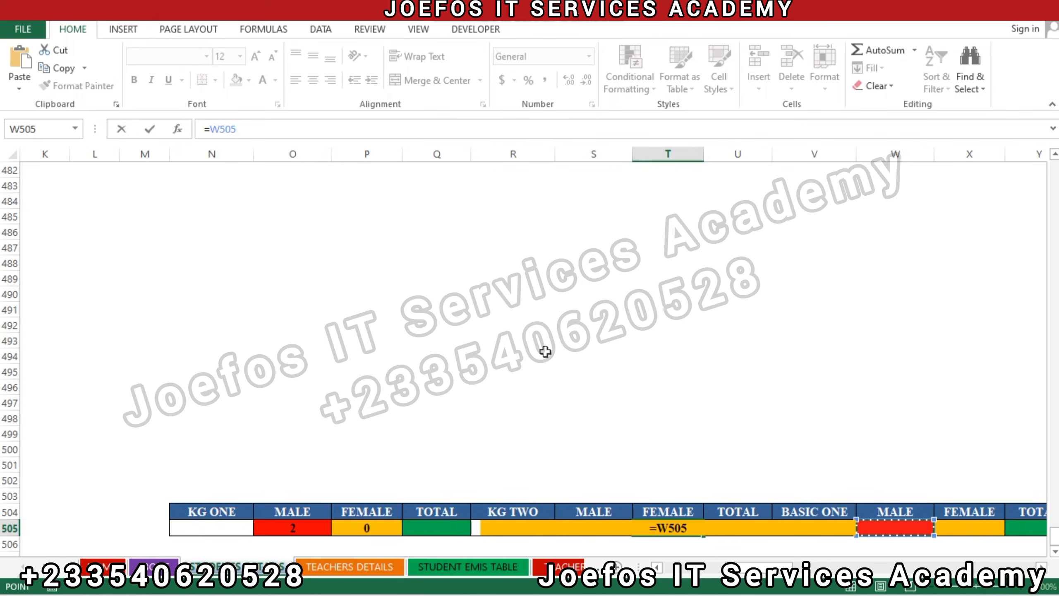
{"action": "key", "text": "Escape"}
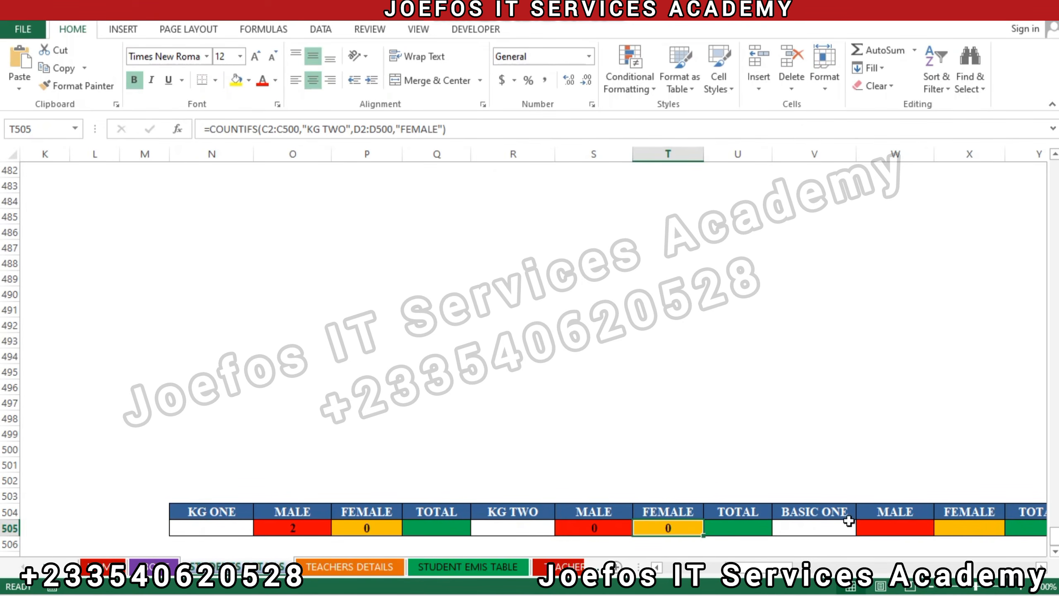
Step: Enter the copied COUNTIFS expression after an equals sign in W505, the BASIC ONE MALE cell, and set its gender criterion to MALE
{"action": "left_click", "coordinate": [887, 532]}
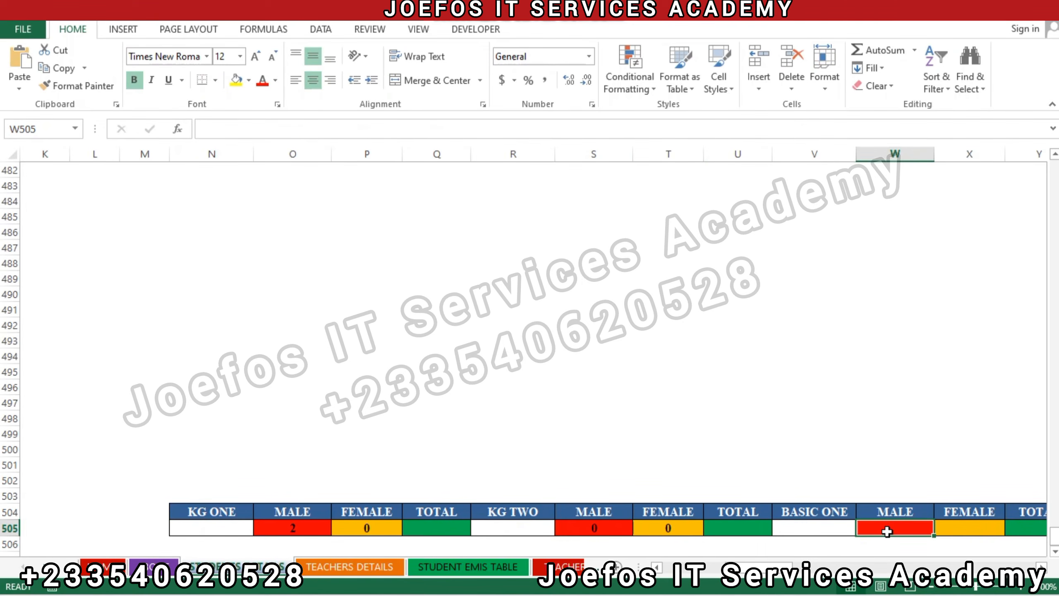
{"action": "type", "text": "="}
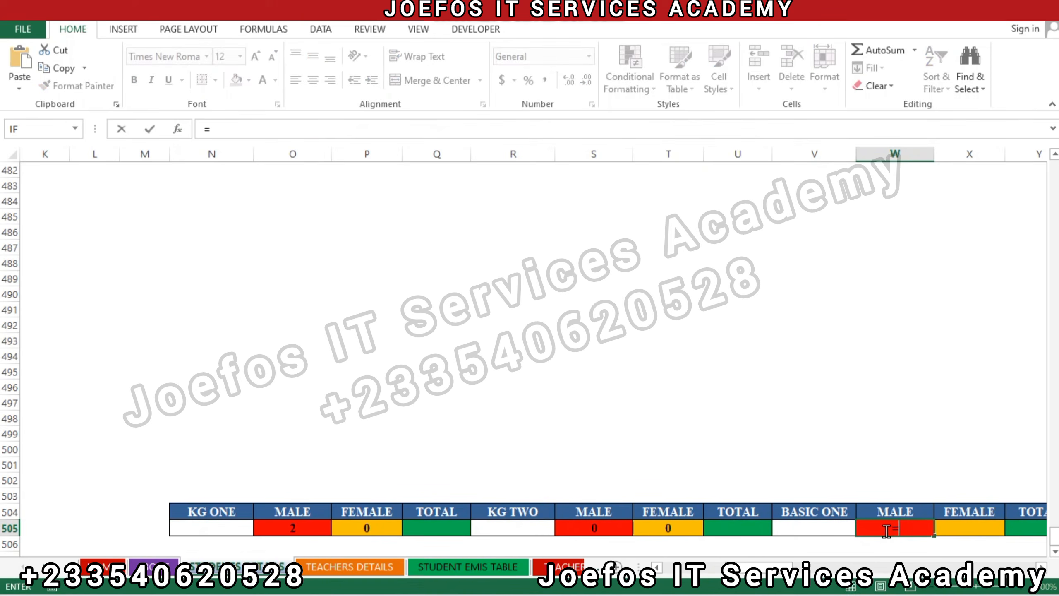
{"action": "key", "text": "ctrl+v"}
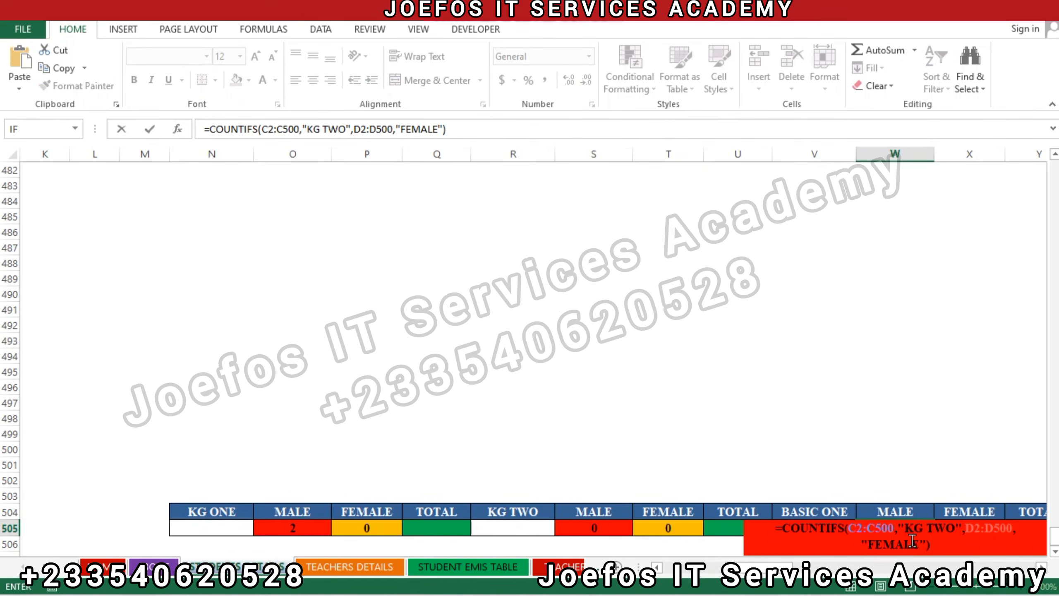
{"action": "left_click", "coordinate": [885, 542]}
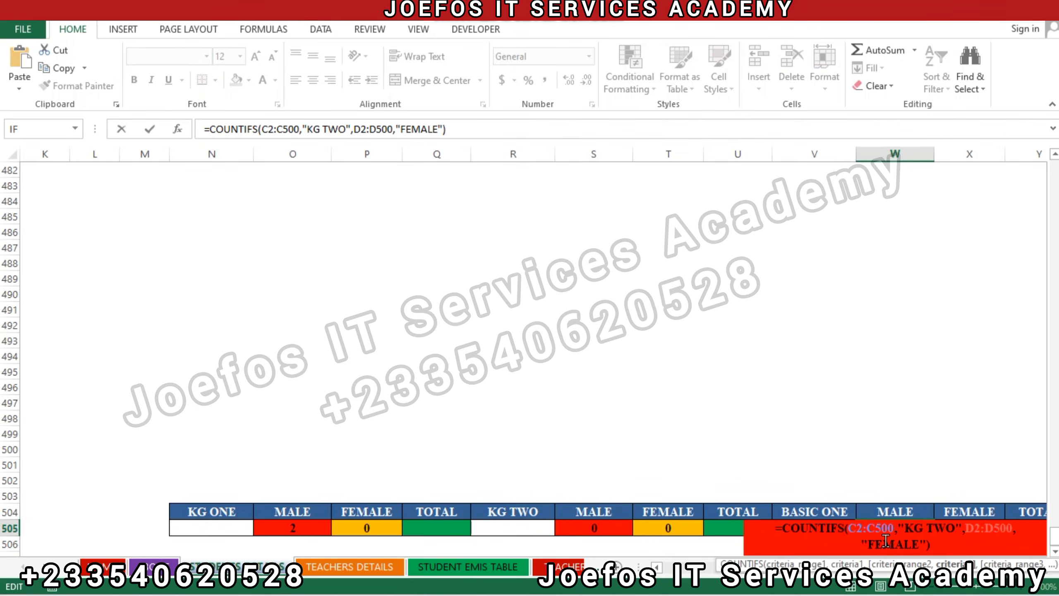
{"action": "key", "text": "BackSpace"}
{"action": "key", "text": "BackSpace"}
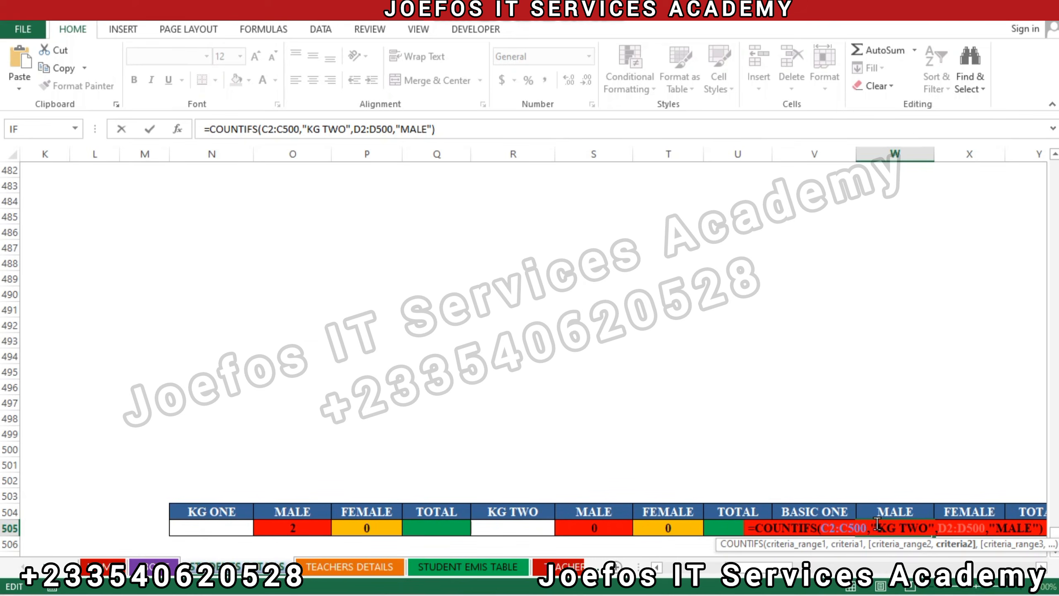
Step: Set the class criterion of the W505 formula to BASIC ONE and commit the formula
{"action": "left_click", "coordinate": [927, 524]}
{"action": "key", "text": "BackSpace"}
{"action": "key", "text": "BackSpace"}
{"action": "key", "text": "BackSpace"}
{"action": "key", "text": "BackSpace"}
{"action": "key", "text": "BackSpace"}
{"action": "key", "text": "BackSpace"}
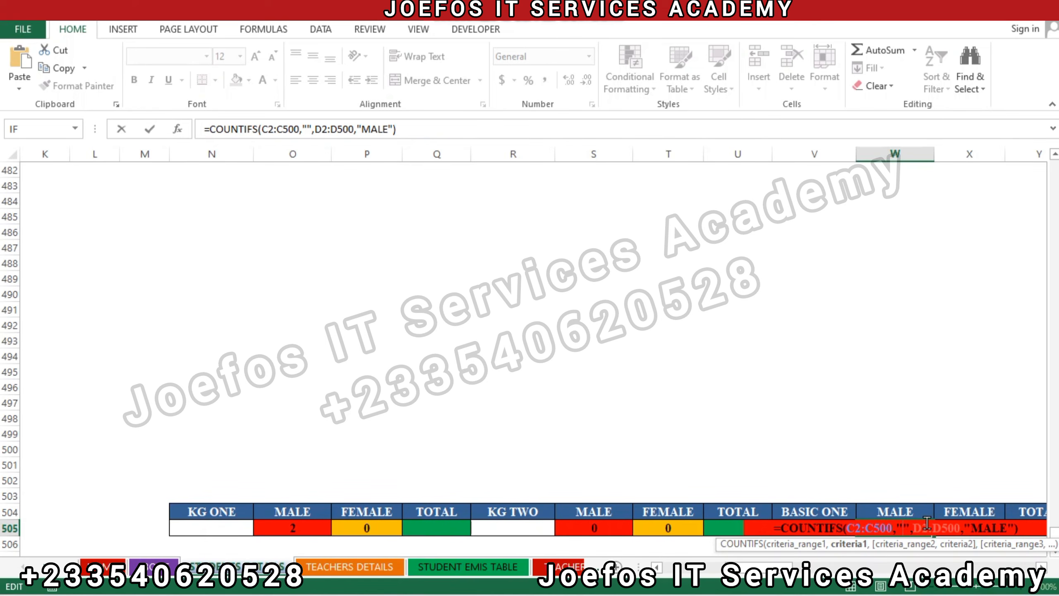
{"action": "type", "text": "BASIC"}
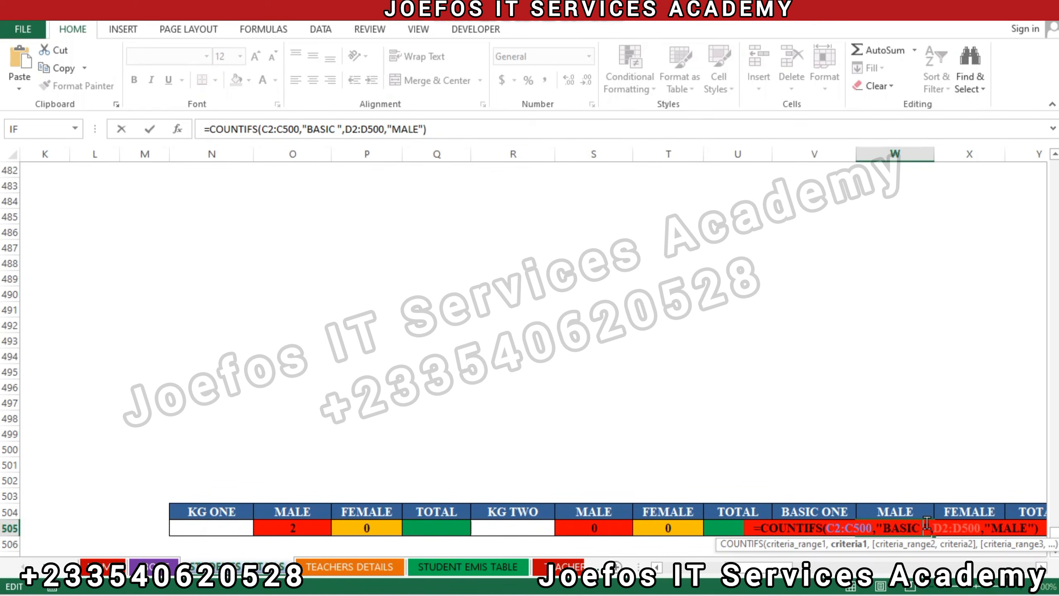
{"action": "type", "text": " ONE"}
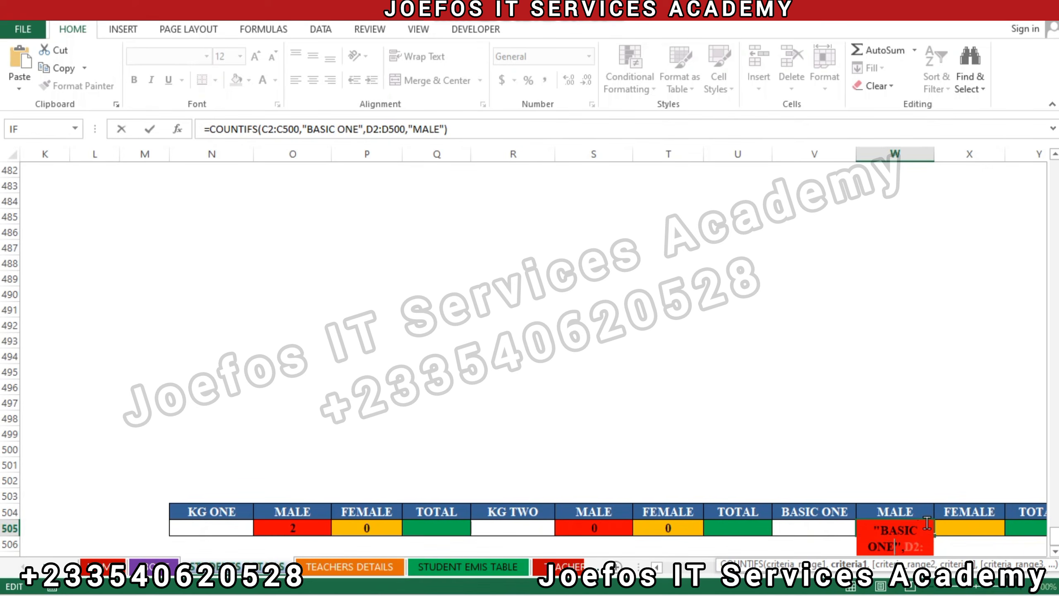
{"action": "key", "text": "Return"}
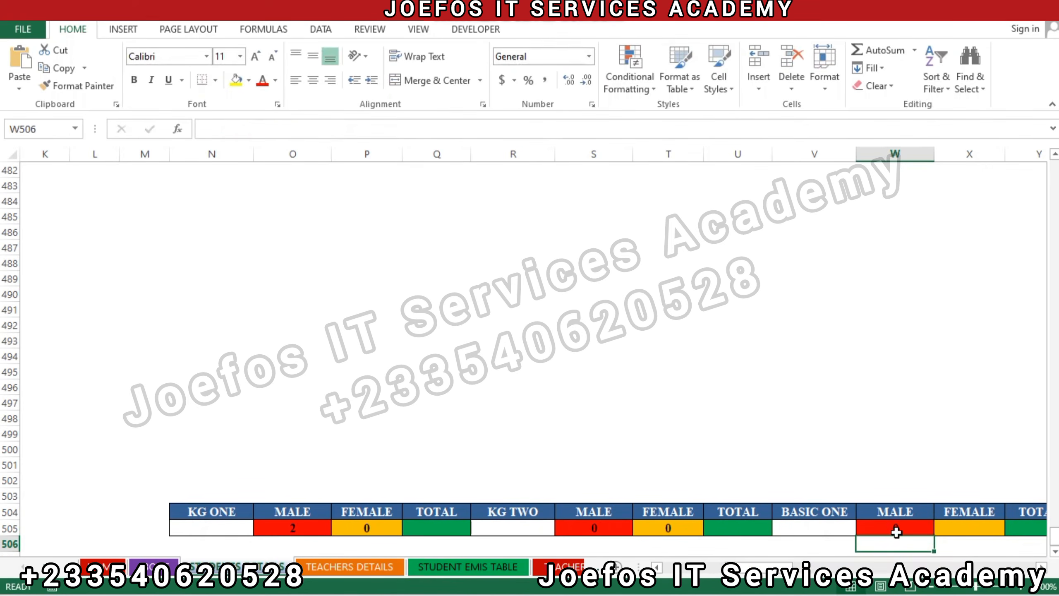
Step: Copy the COUNTIFS expression without its equals sign from W505 and leave that cell's formula intact
{"action": "left_click", "coordinate": [913, 529]}
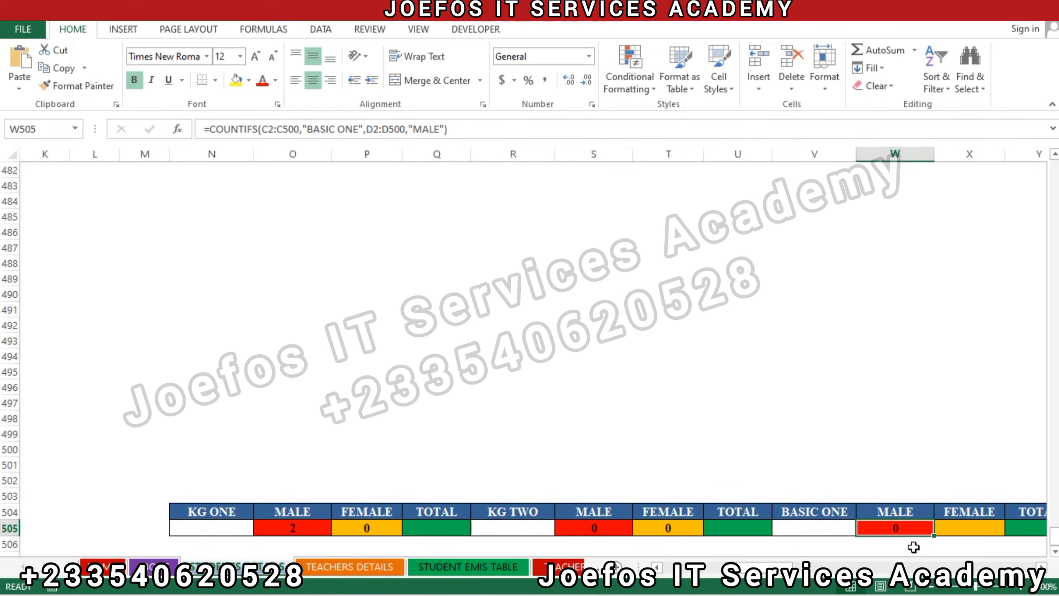
{"action": "left_click", "coordinate": [477, 131]}
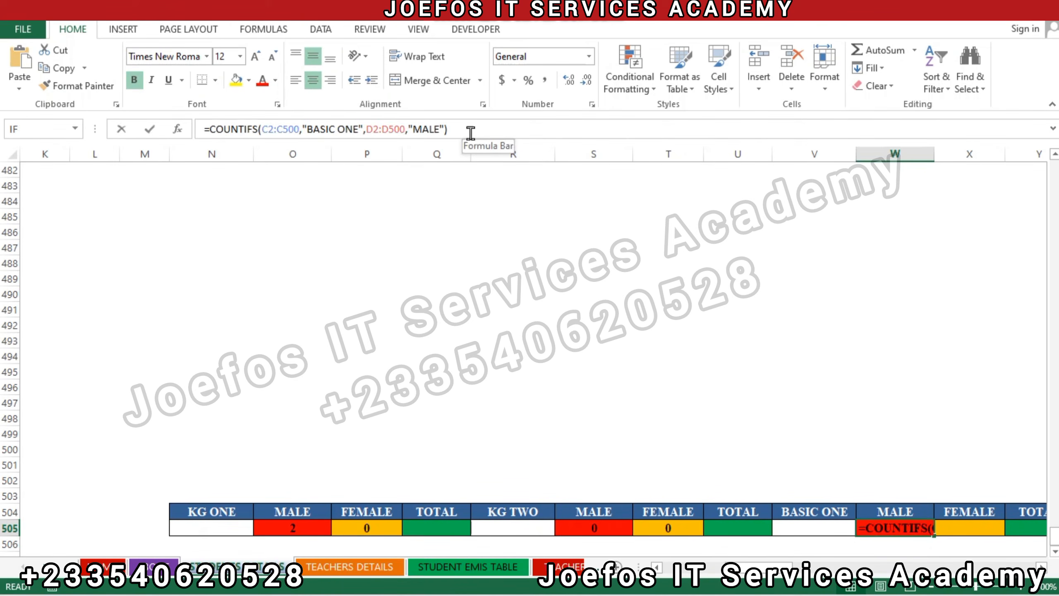
{"action": "left_click_drag", "start_coordinate": [426, 138], "coordinate": [218, 118]}
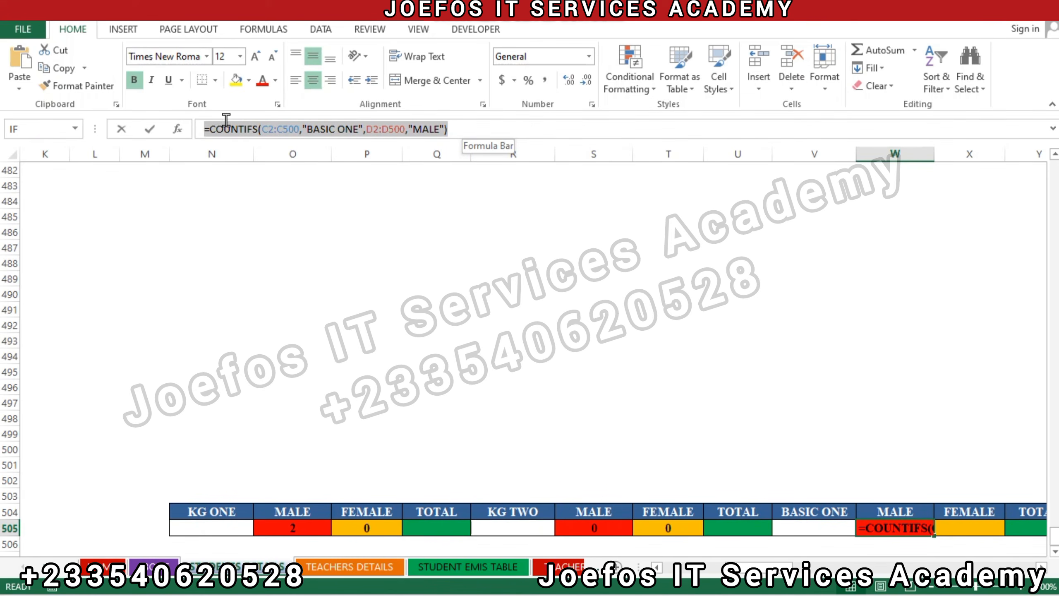
{"action": "mouse_move", "coordinate": [228, 120]}
{"action": "left_mouse_down"}
{"action": "mouse_move", "coordinate": [239, 121]}
{"action": "mouse_move", "coordinate": [209, 121]}
{"action": "left_mouse_up"}
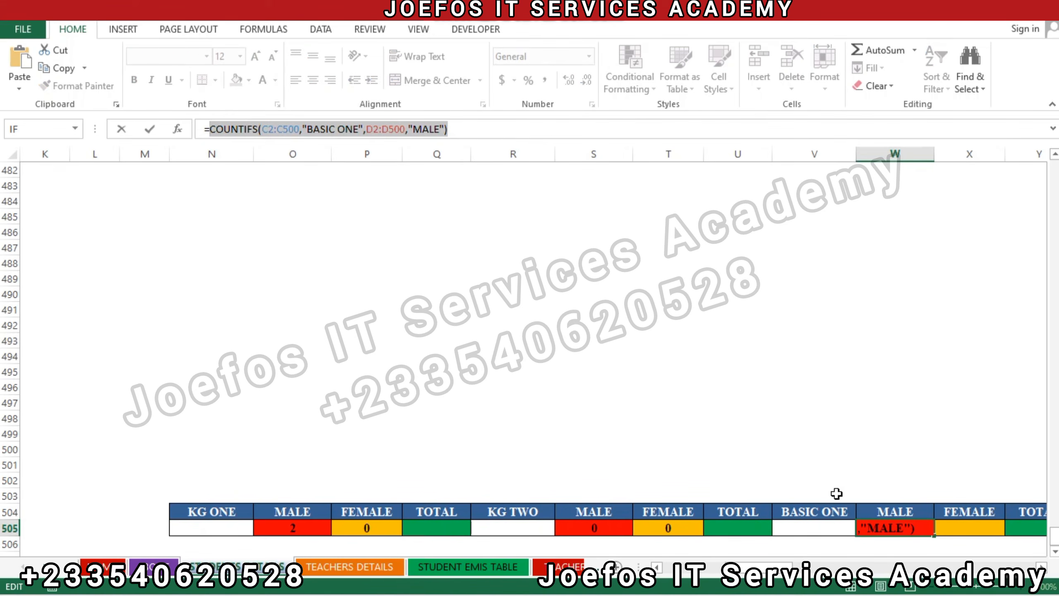
{"action": "left_click", "coordinate": [958, 528]}
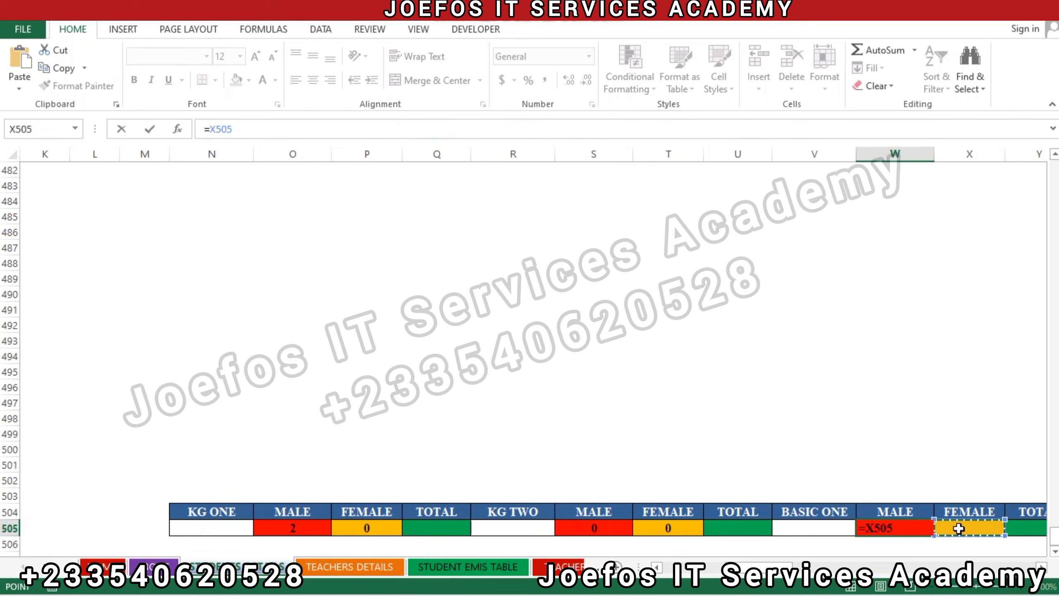
{"action": "key", "text": "Escape"}
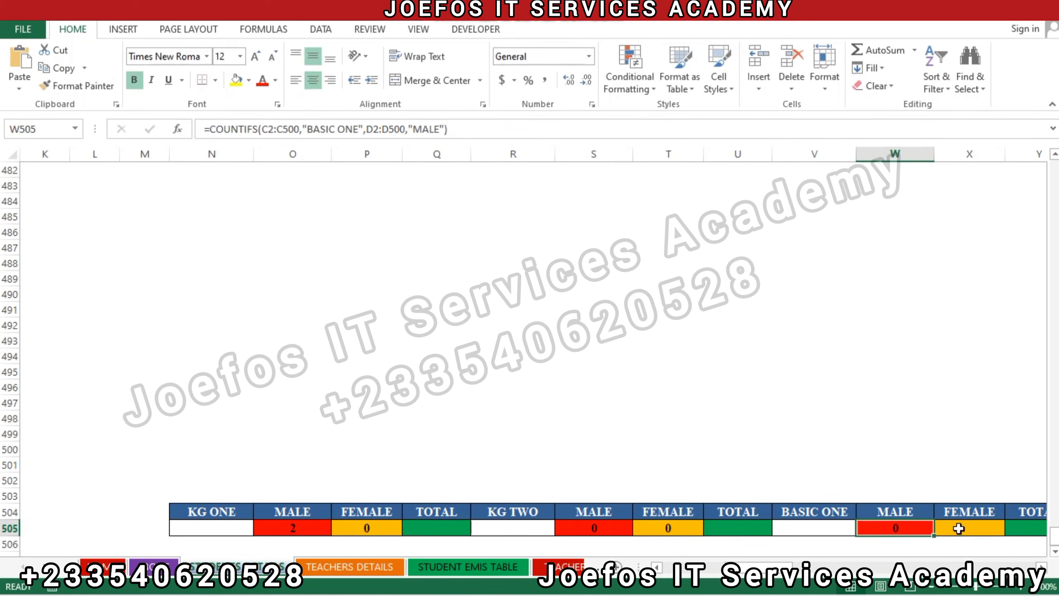
Step: Enter the copied COUNTIFS expression after an equals sign in X505, the BASIC ONE FEMALE cell, with the gender criterion changed to FEMALE
{"action": "left_click", "coordinate": [959, 529]}
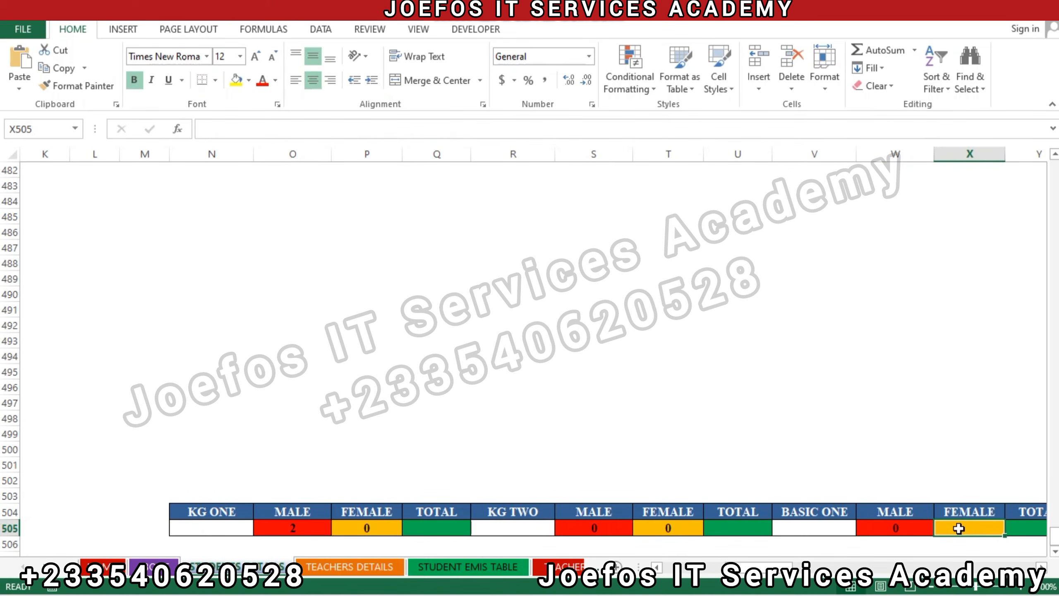
{"action": "type", "text": "="}
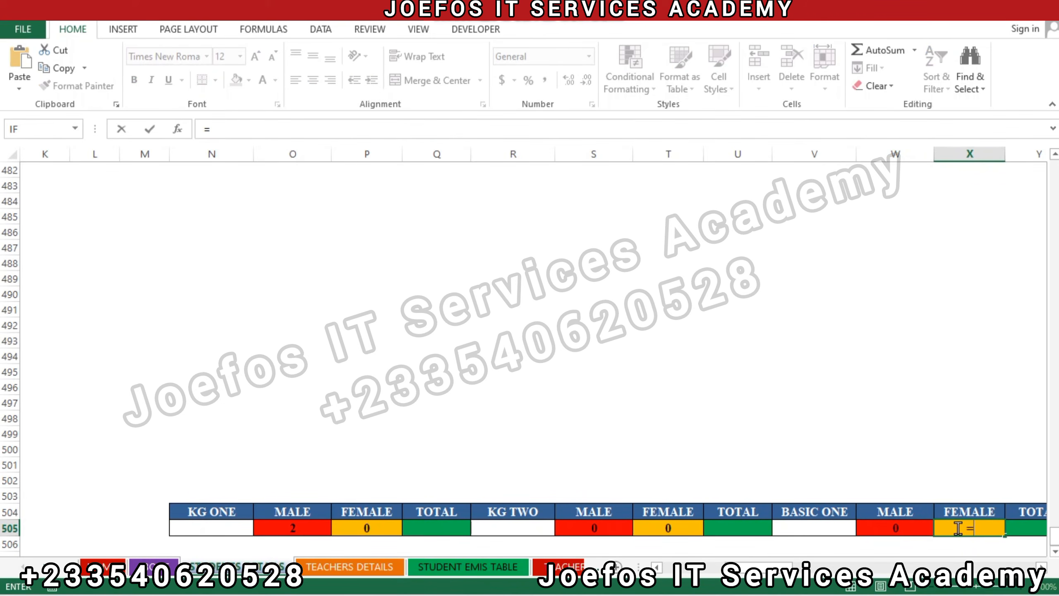
{"action": "key", "text": "ctrl+v"}
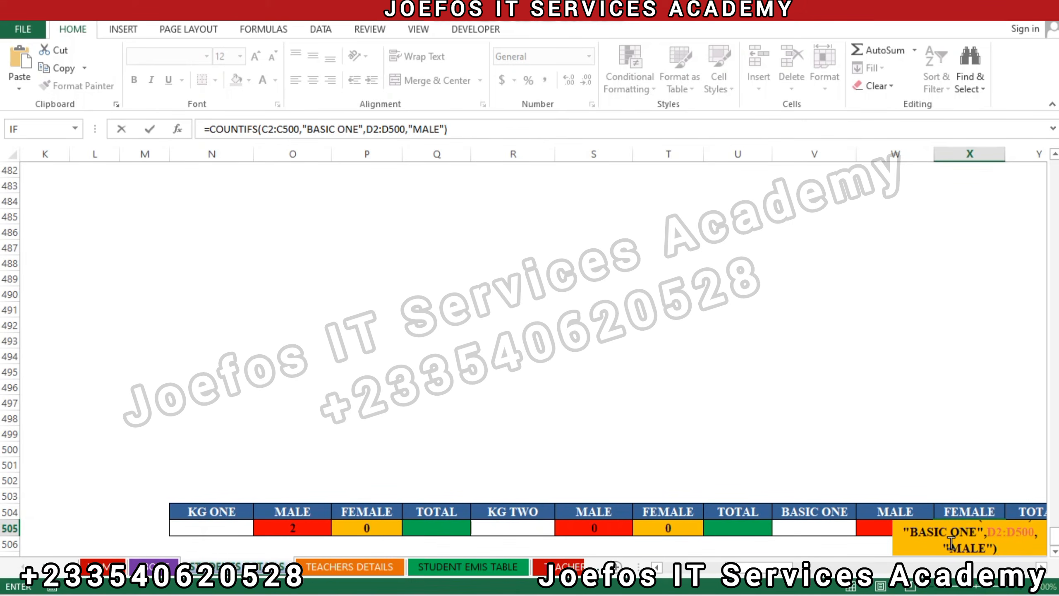
{"action": "left_click", "coordinate": [951, 542]}
{"action": "type", "text": "RFE"}
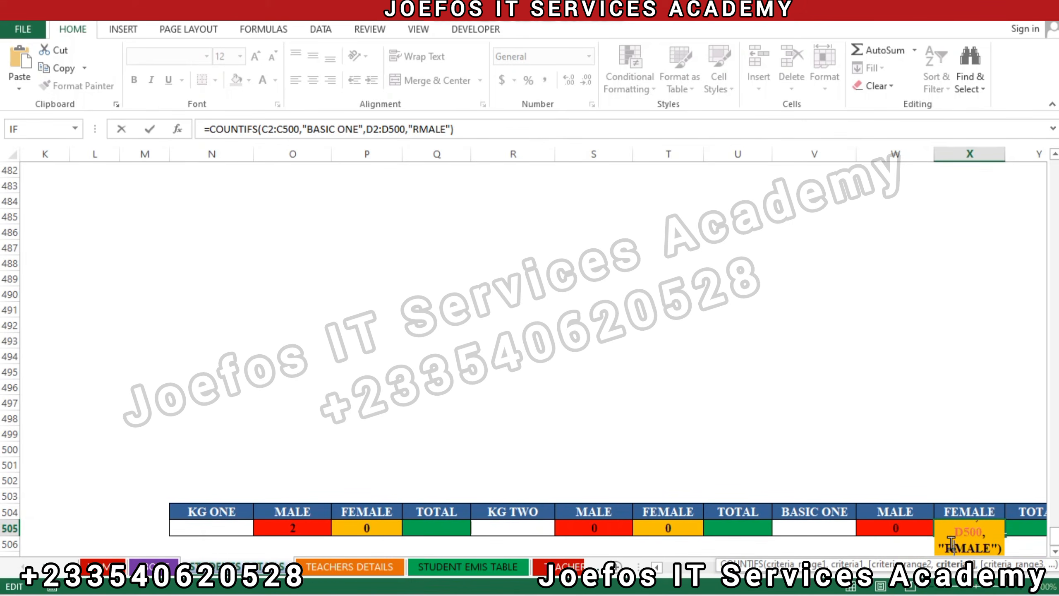
{"action": "key", "text": "BackSpace"}
{"action": "key", "text": "BackSpace"}
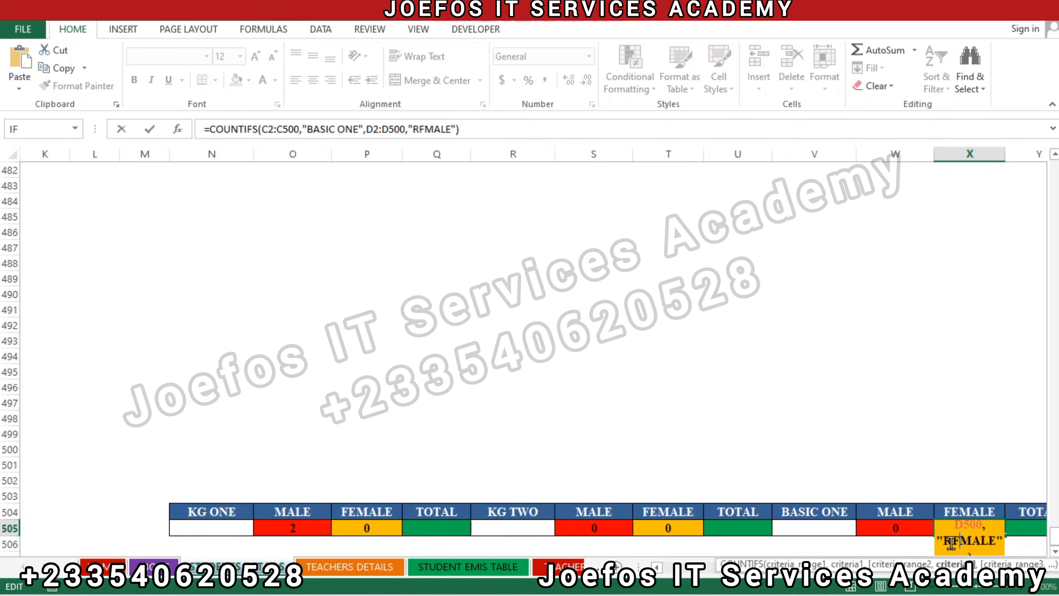
{"action": "key", "text": "BackSpace"}
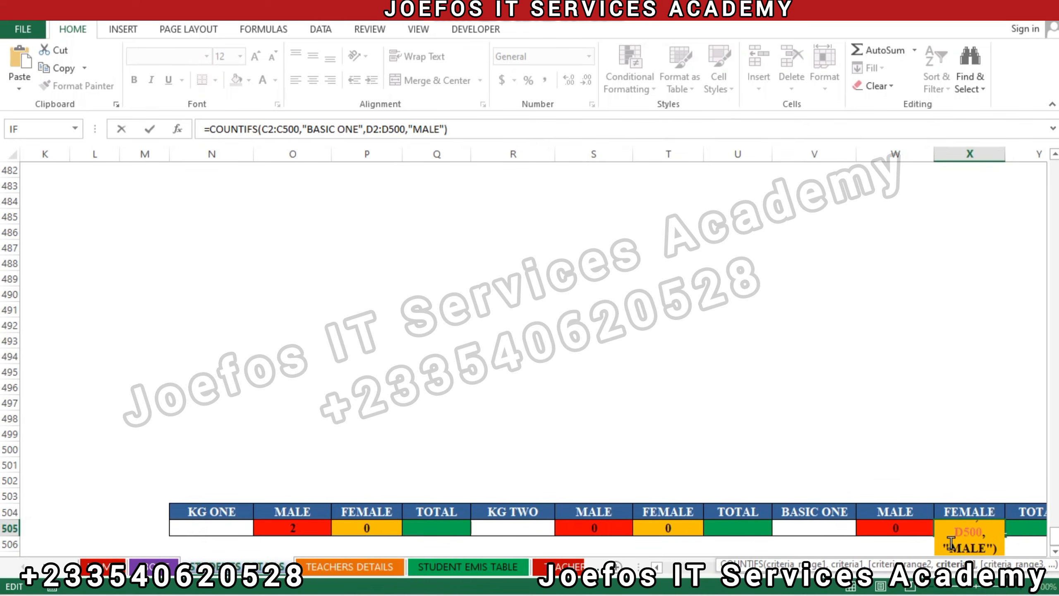
{"action": "type", "text": "FE"}
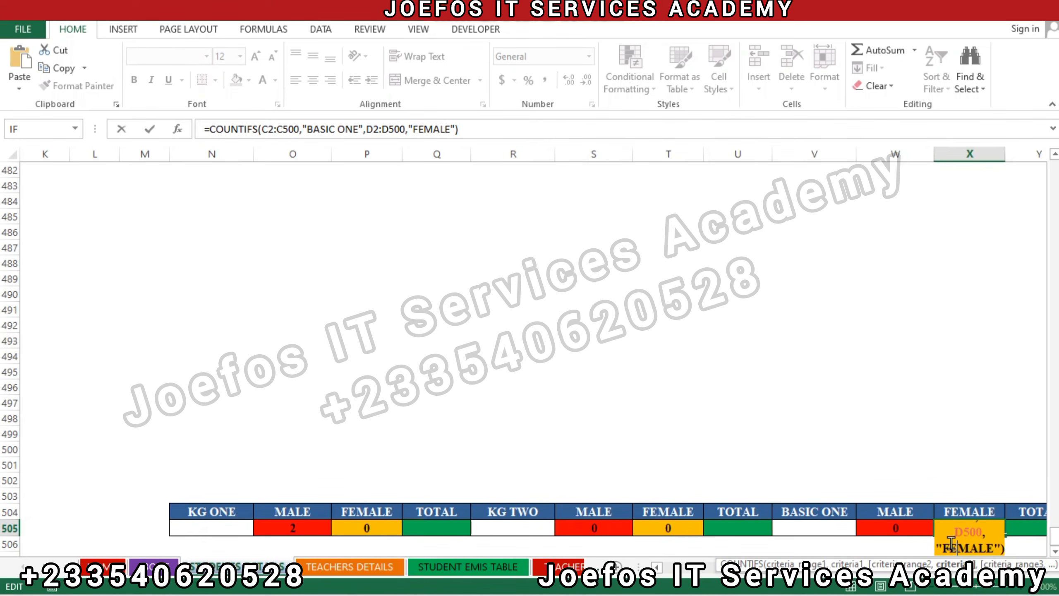
{"action": "key", "text": "Return"}
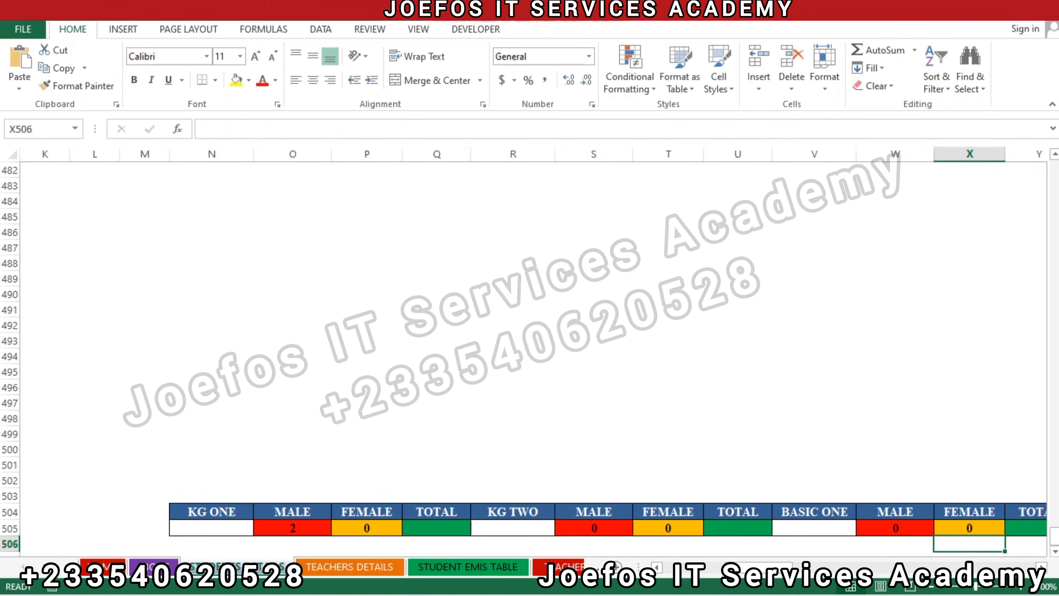
Step: Bring the BASIC TWO count cells in row 505 into view
{"action": "scroll", "coordinate": [530, 355], "scroll_direction": "right", "scroll_amount": 2}
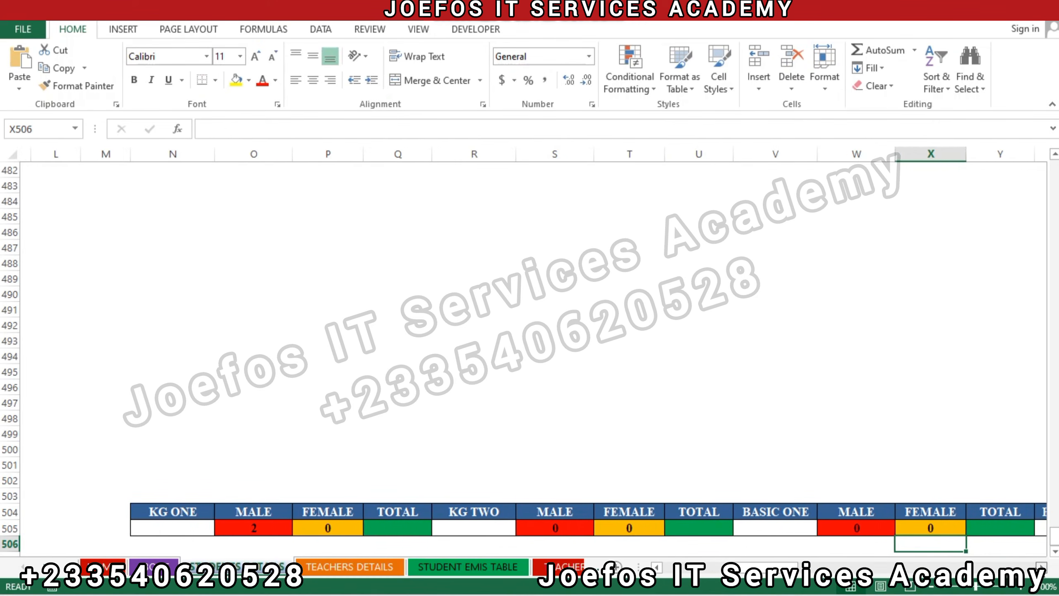
{"action": "scroll", "coordinate": [529, 354], "scroll_direction": "right", "scroll_amount": 5}
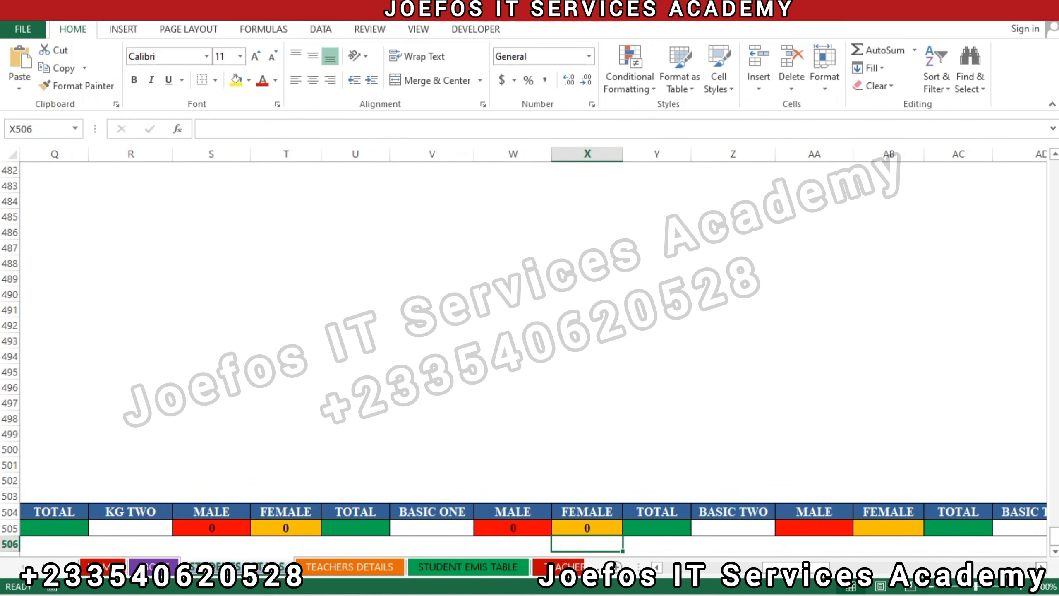
{"action": "scroll", "coordinate": [529, 355], "scroll_direction": "right", "scroll_amount": 1}
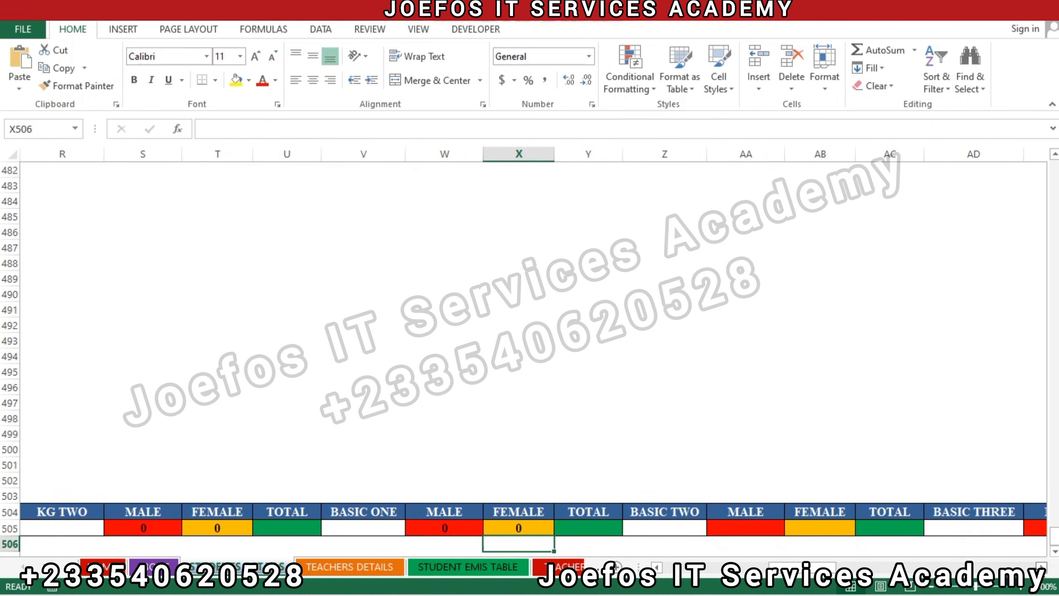